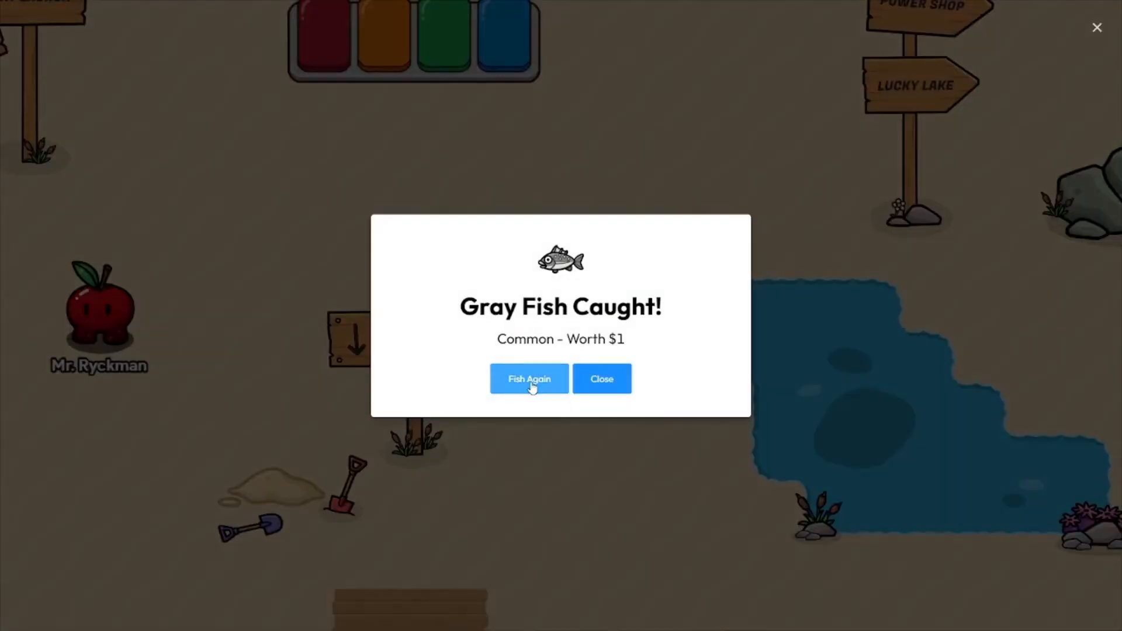
Fish again after each gray fish catch.
{"action": "left_click", "coordinate": [531, 381]}
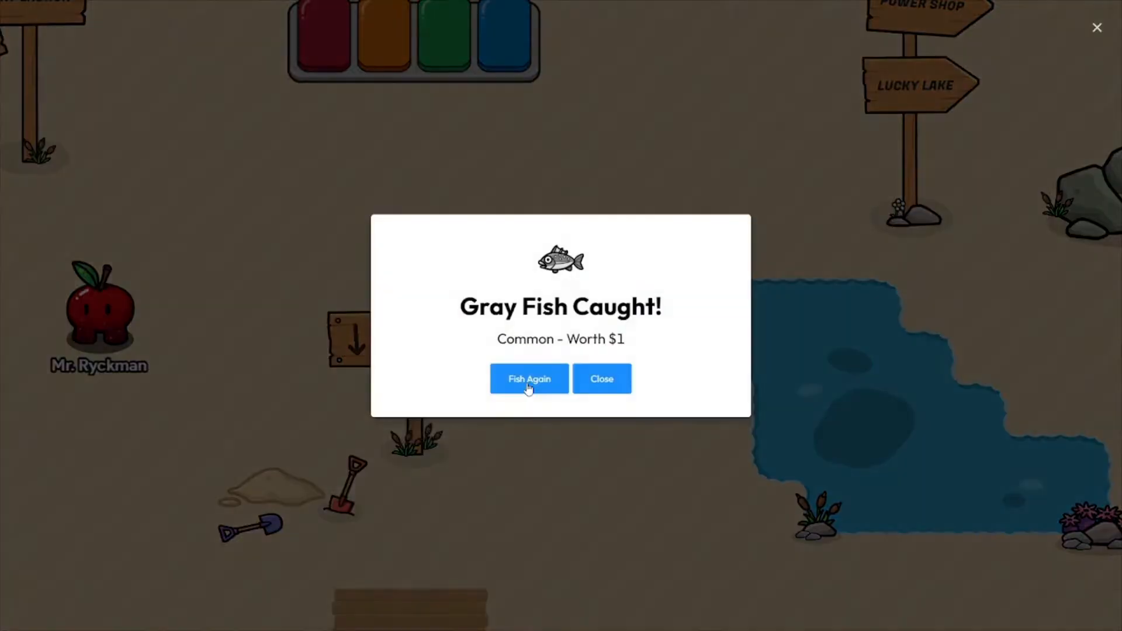
{"action": "left_click", "coordinate": [526, 382]}
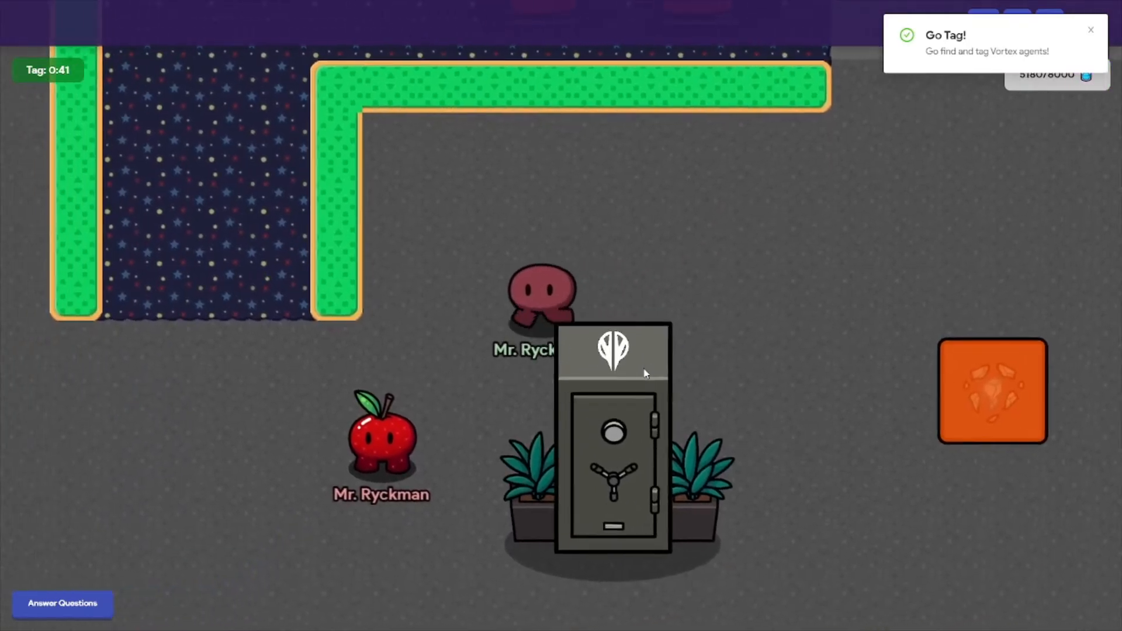
Move the red apple character left and down, away from the vault, in the tag game.
{"action": "key", "text": "Left"}
{"action": "key", "text": "Down"}
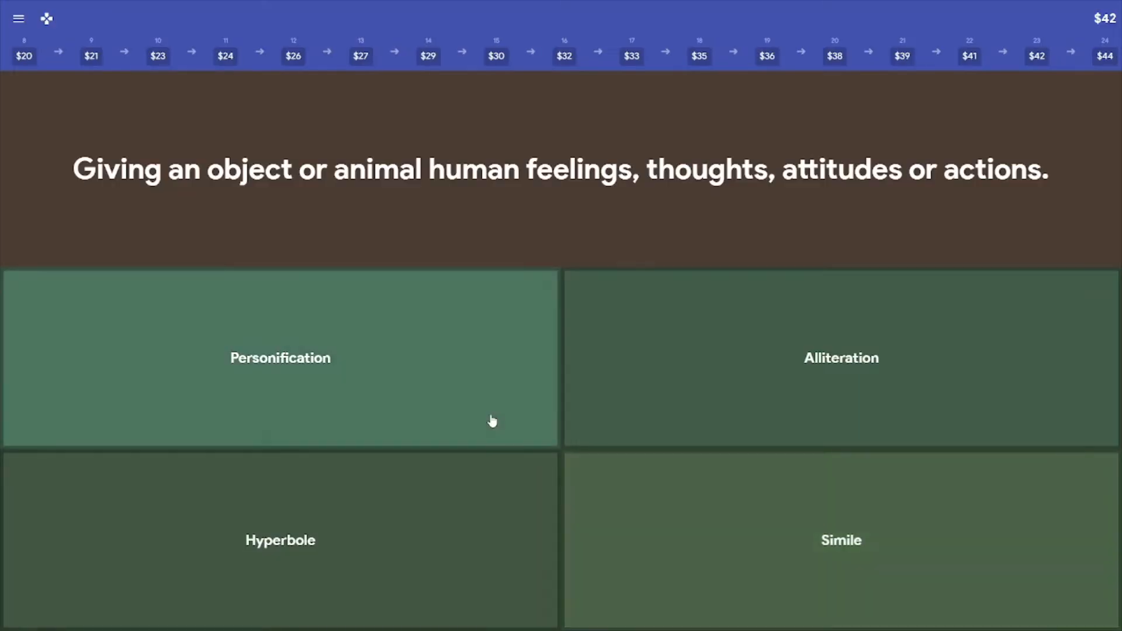
Answer the quiz questions with "Personification", "sat" and "the government and what people think about it".
{"action": "left_click", "coordinate": [492, 421]}
{"action": "left_click", "coordinate": [572, 525]}
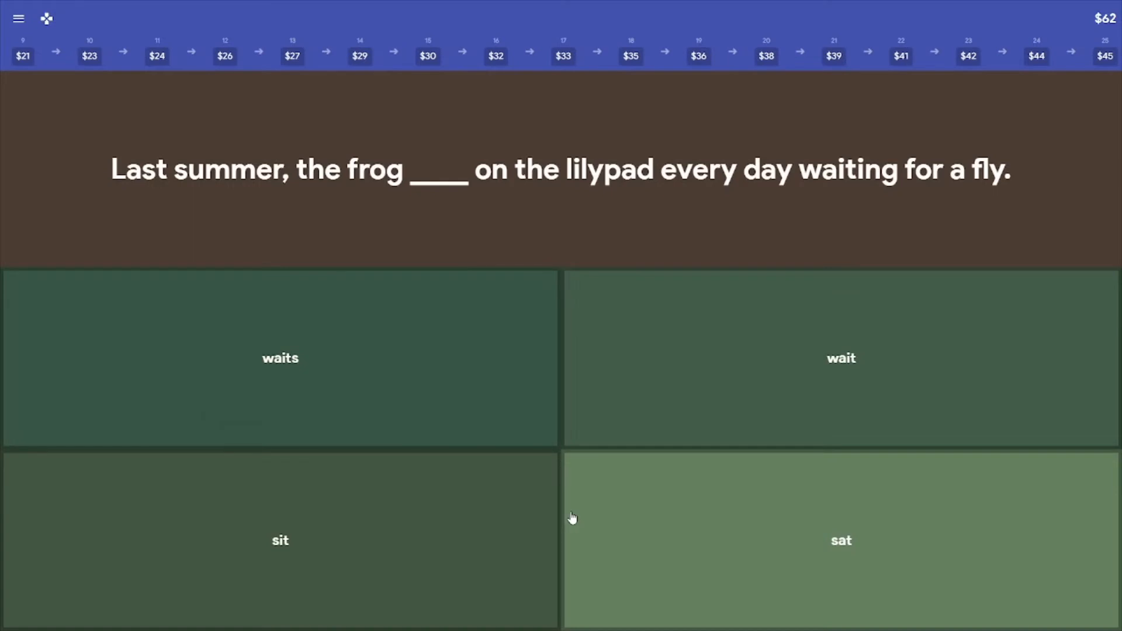
{"action": "left_click", "coordinate": [654, 531]}
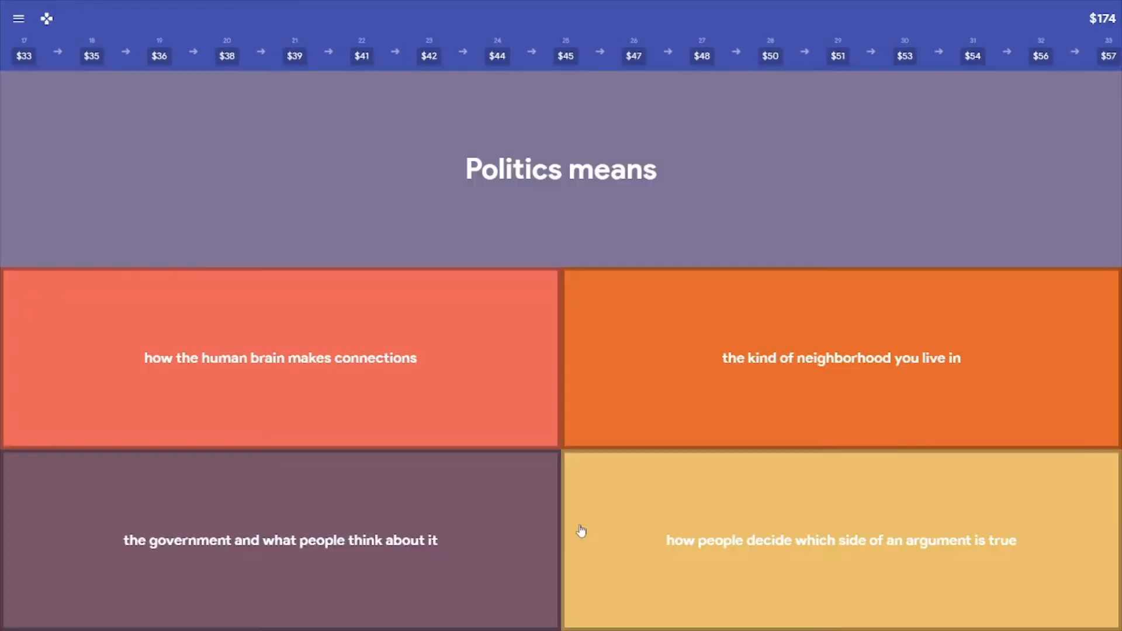
{"action": "left_click", "coordinate": [479, 539]}
{"action": "left_click", "coordinate": [516, 540]}
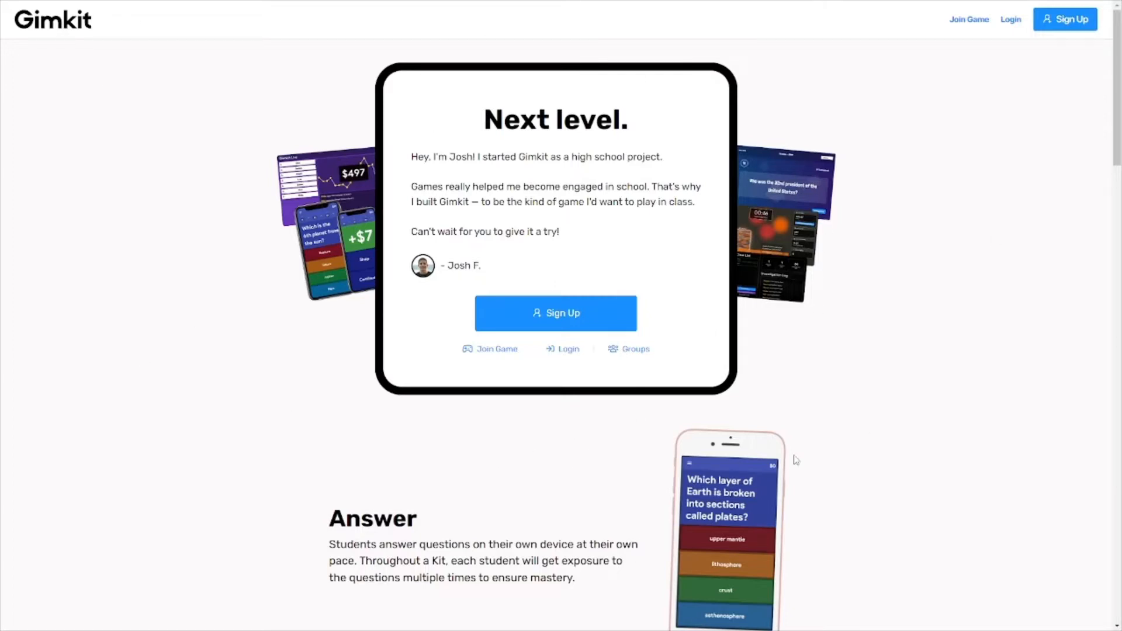
Start signing up for a new account from the home page and select the email address field.
{"action": "scroll", "coordinate": [289, 298], "scroll_direction": "down", "scroll_amount": 1}
{"action": "scroll", "coordinate": [281, 303], "scroll_direction": "up", "scroll_amount": 1}
{"action": "left_click", "coordinate": [564, 318]}
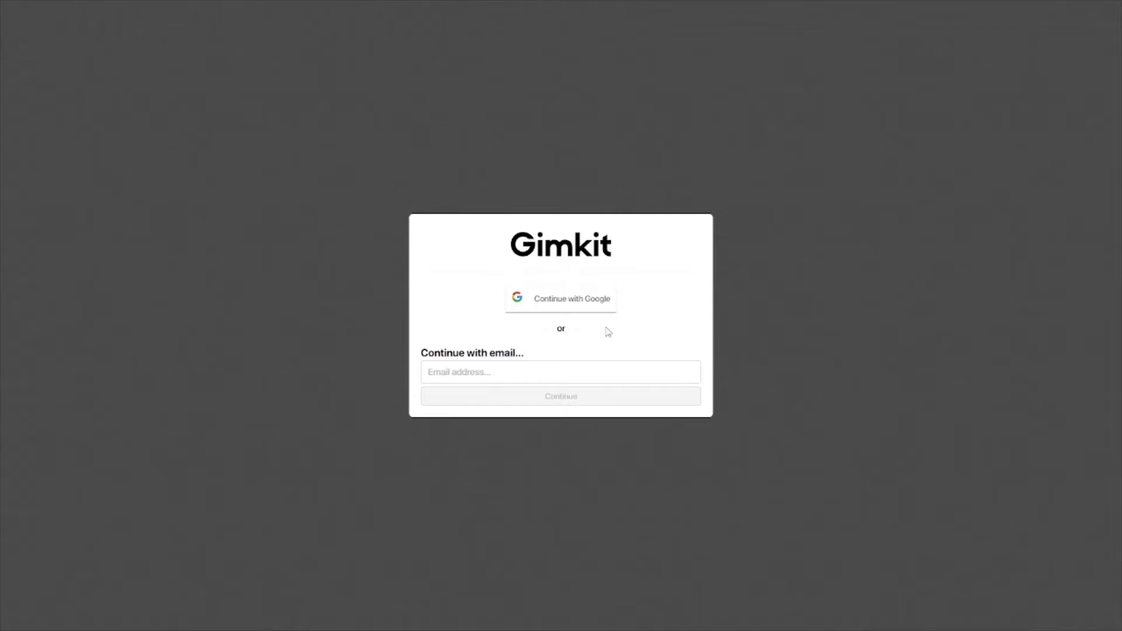
{"action": "left_click", "coordinate": [436, 373]}
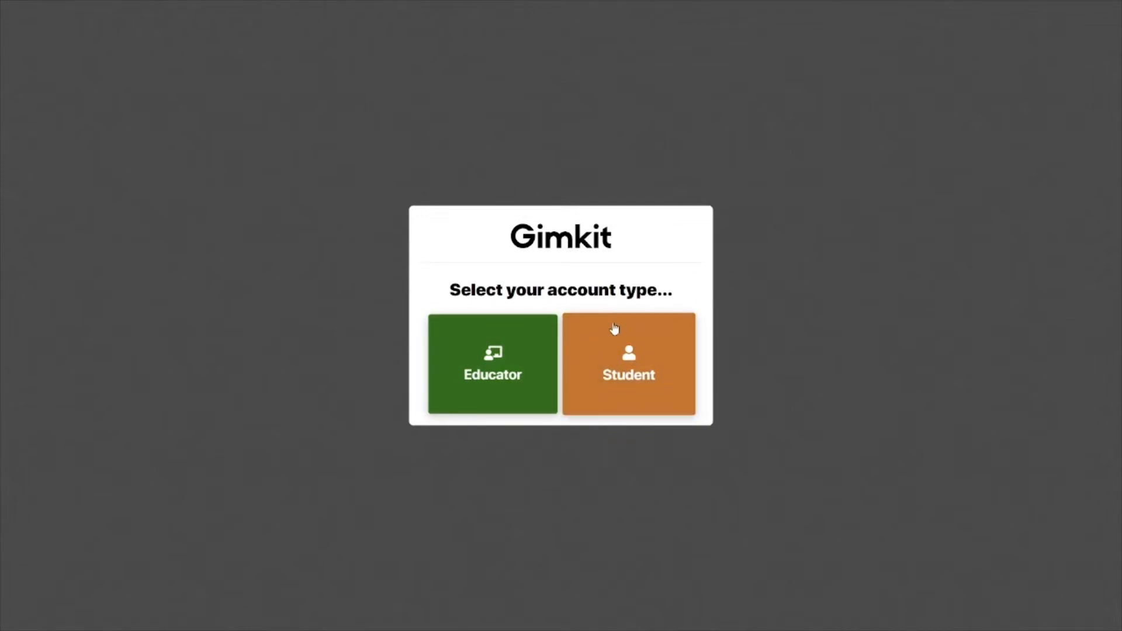
Choose the Educator account type and set the school's country to United States Of America.
{"action": "left_click", "coordinate": [494, 366]}
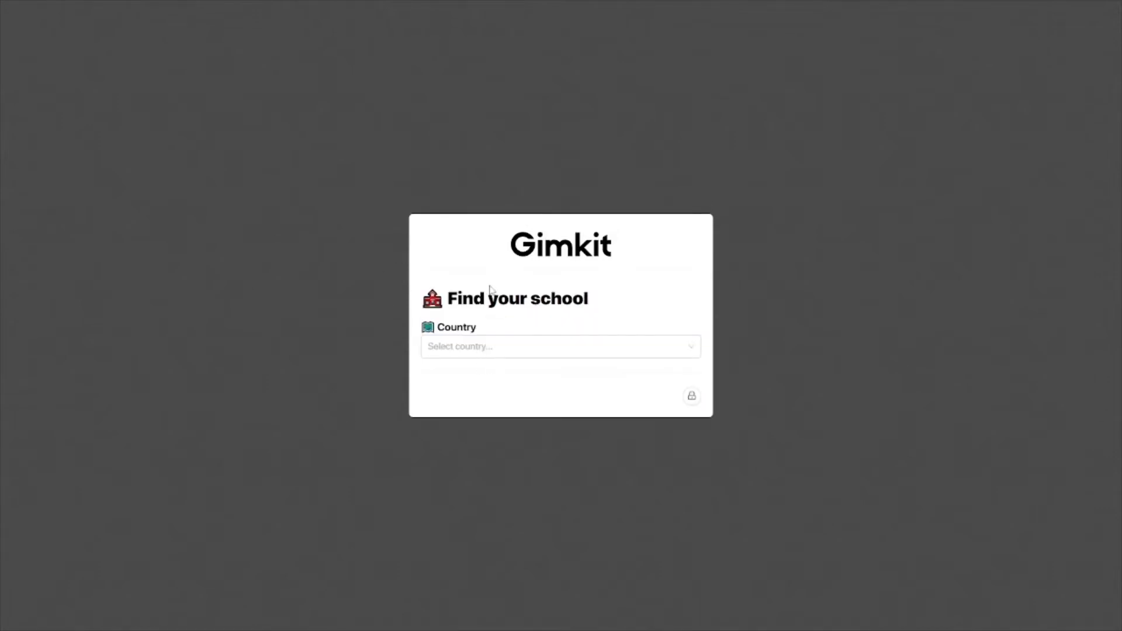
{"action": "left_click", "coordinate": [475, 346]}
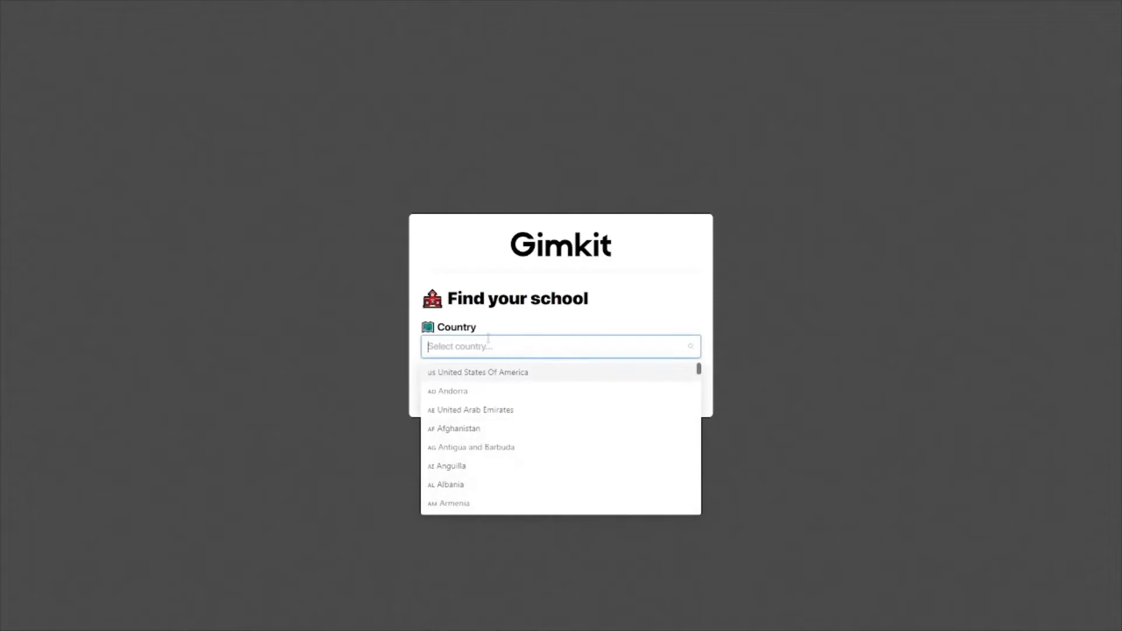
{"action": "left_click", "coordinate": [470, 373]}
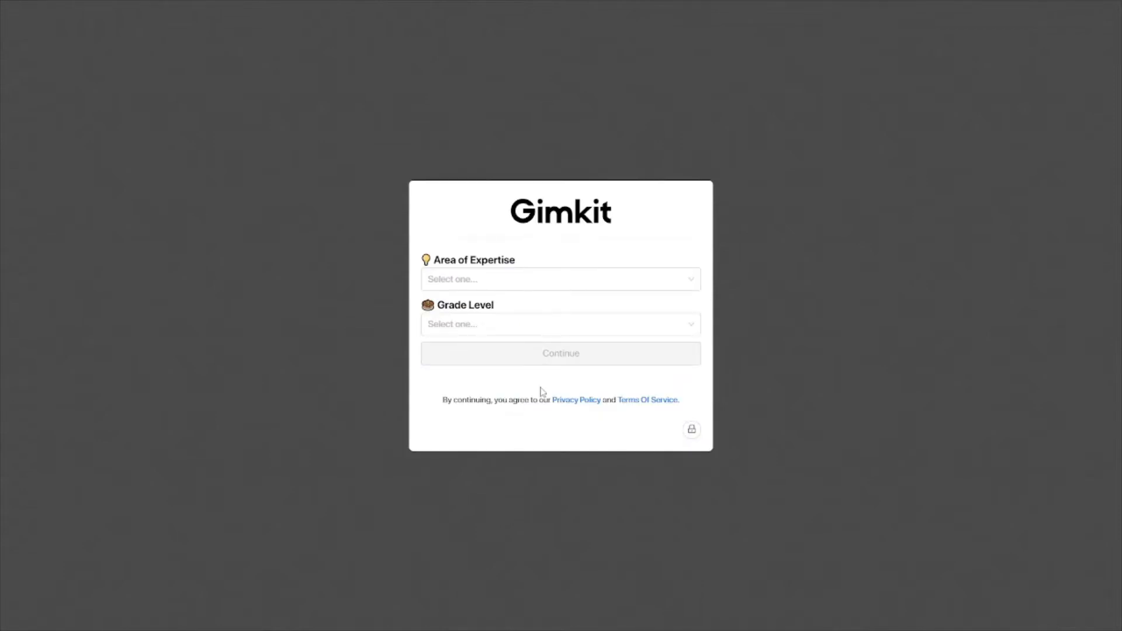
Set the area of expertise to English Language Learner (ELL) and the grade level to High School, and continue the sign-up.
{"action": "left_click", "coordinate": [503, 286]}
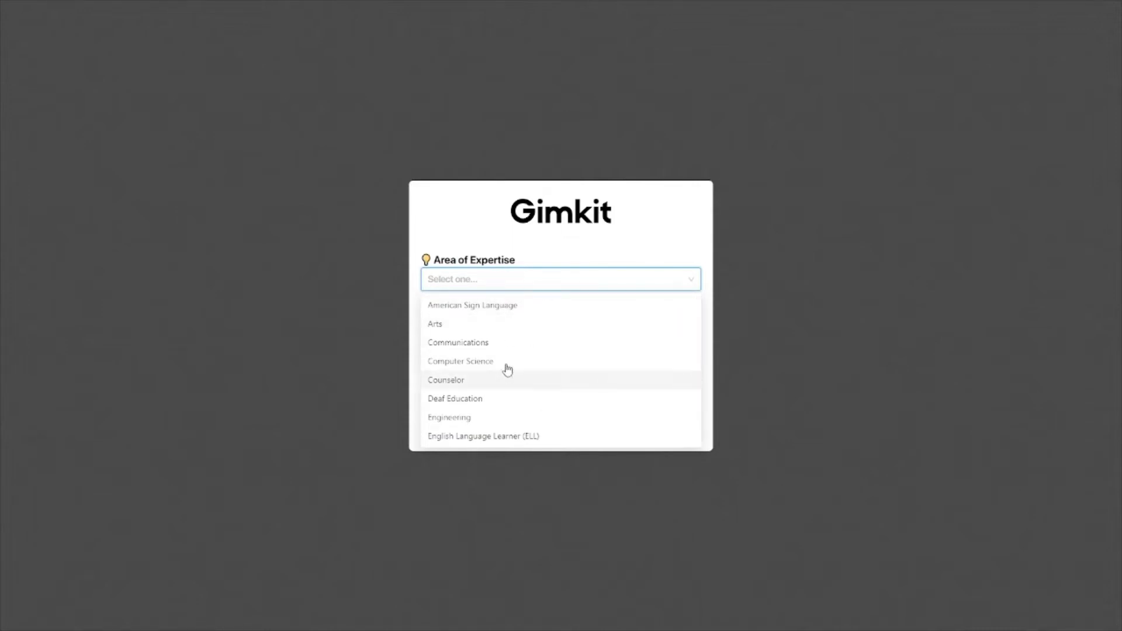
{"action": "scroll", "coordinate": [497, 392], "scroll_direction": "down", "scroll_amount": 1}
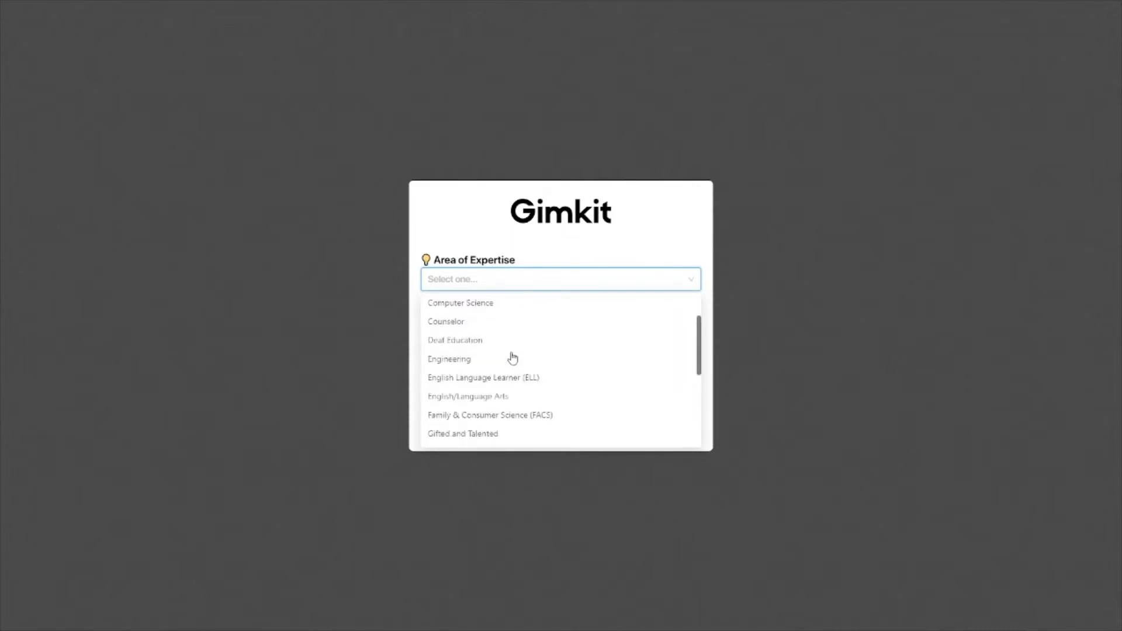
{"action": "left_click", "coordinate": [478, 383]}
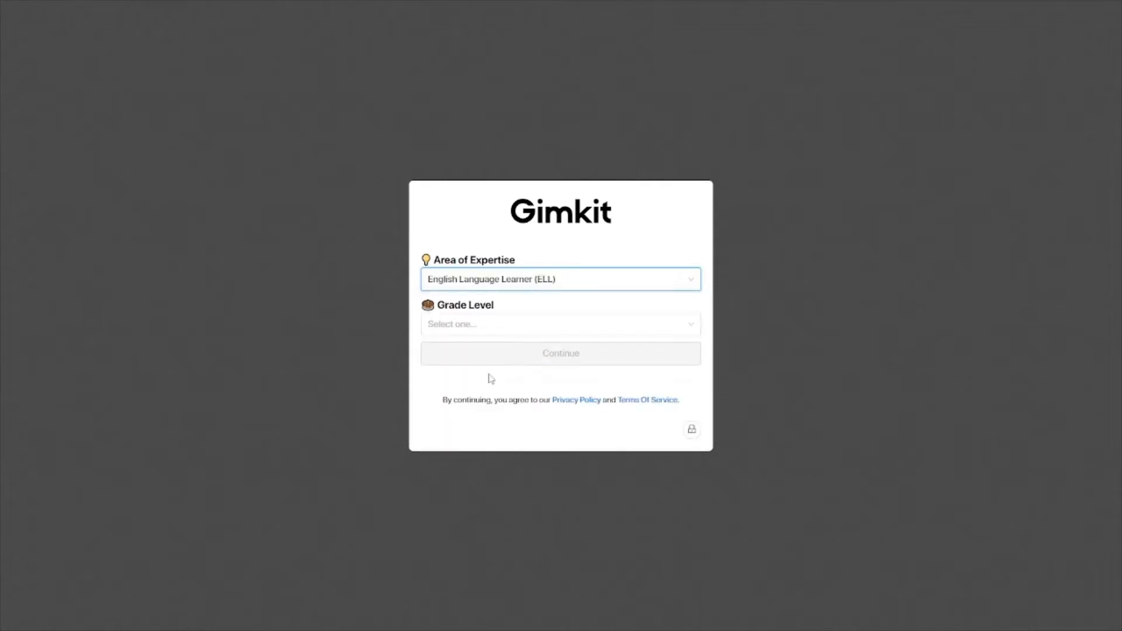
{"action": "left_click", "coordinate": [474, 332]}
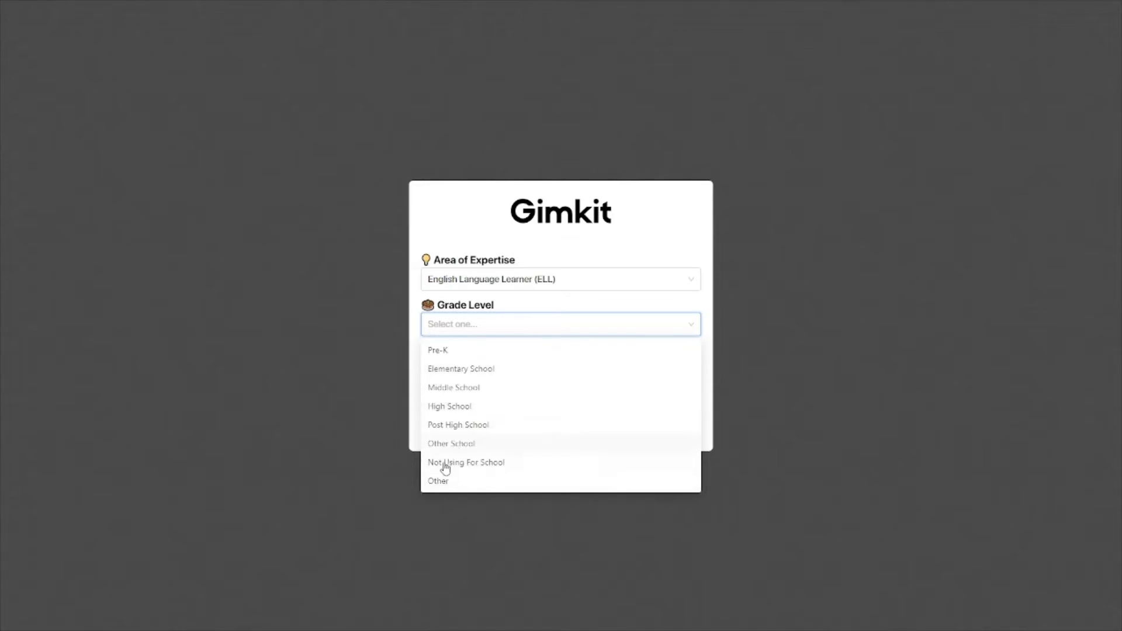
{"action": "left_click", "coordinate": [445, 407]}
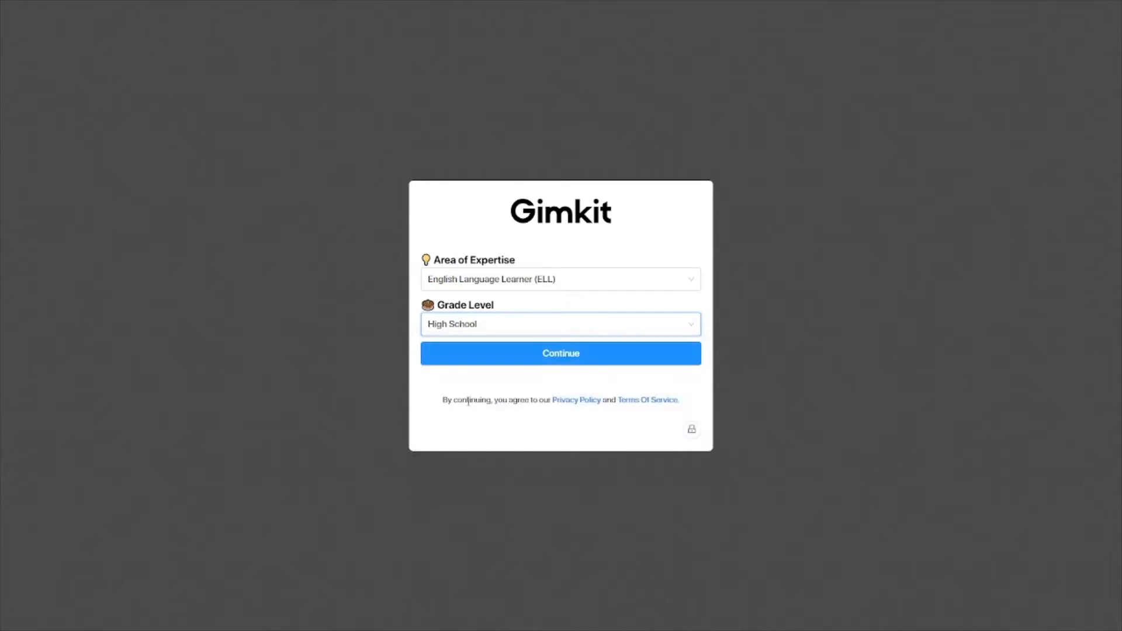
{"action": "left_click", "coordinate": [569, 361]}
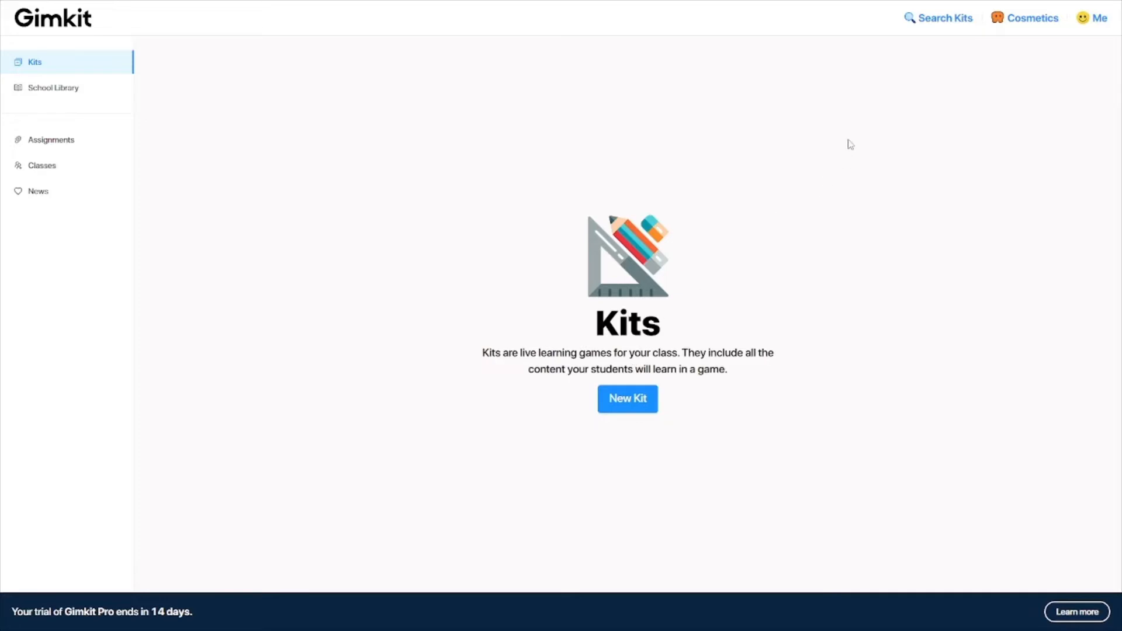
Search the kits for "grammar".
{"action": "left_click", "coordinate": [943, 22]}
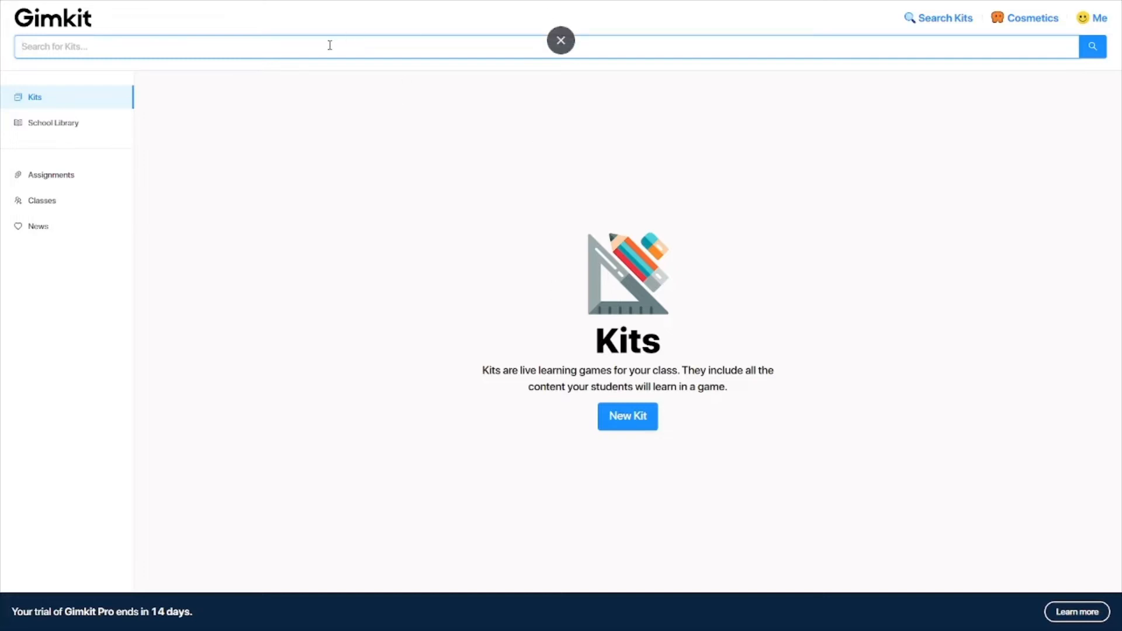
{"action": "type", "text": "grammar"}
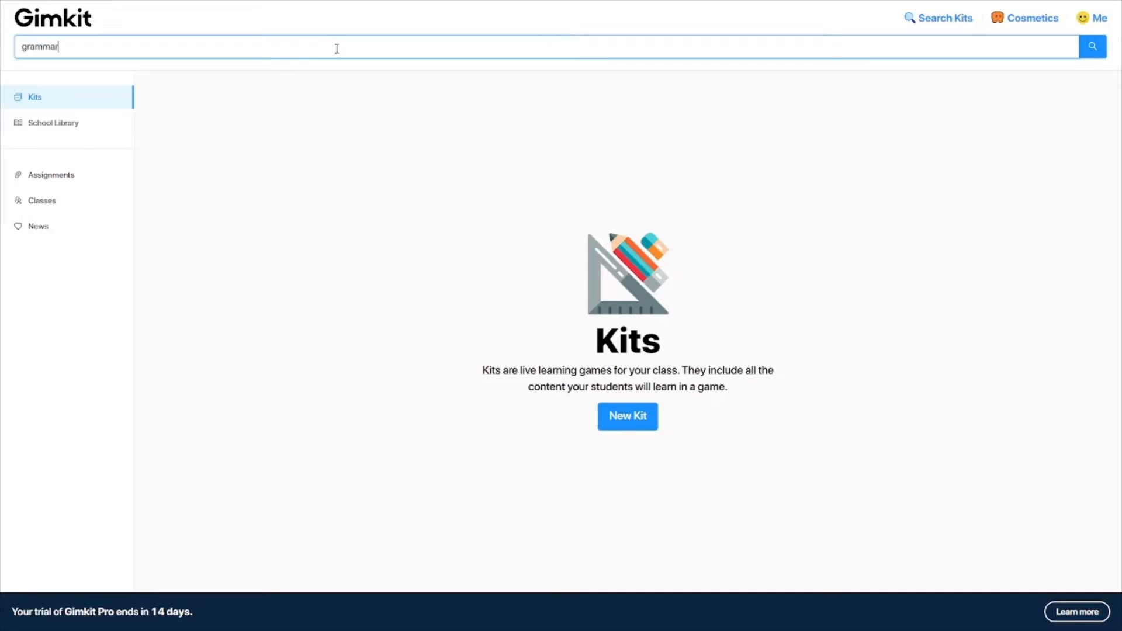
{"action": "key", "text": "Return"}
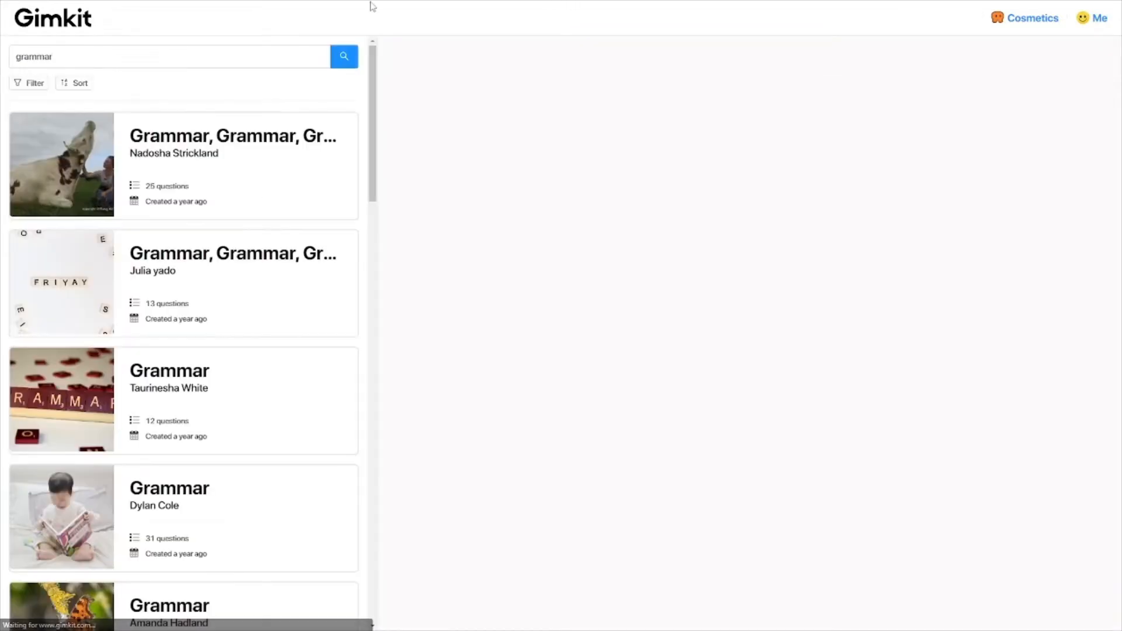
Preview several kits in the grammar results and read through the questions of the 20-question kit with the butterfly cover.
{"action": "mouse_move", "coordinate": [212, 217]}
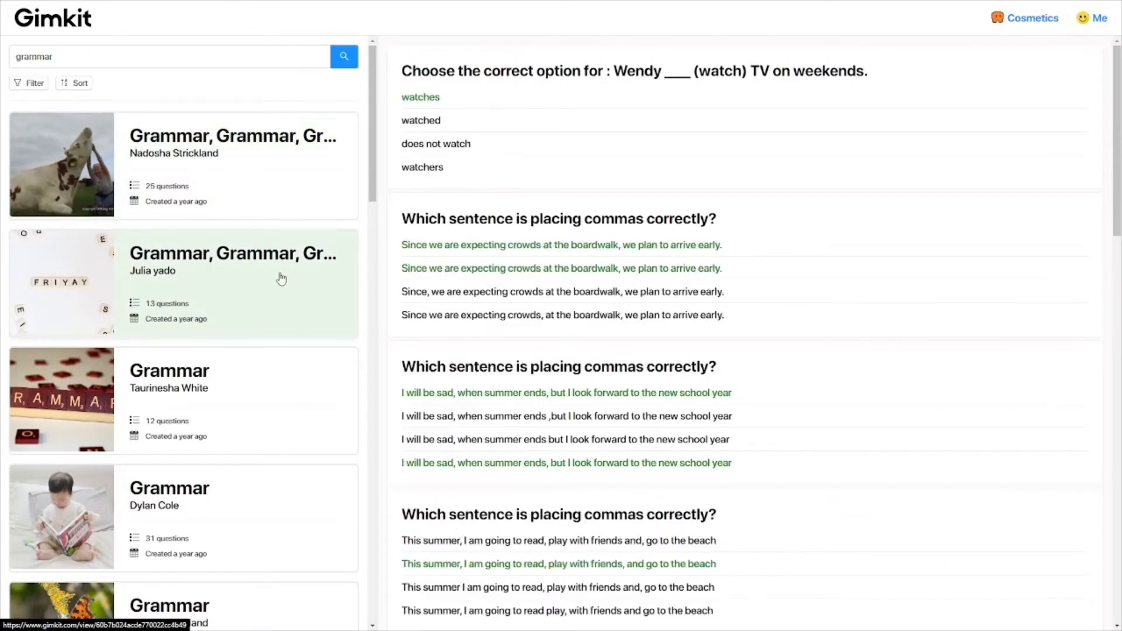
{"action": "scroll", "coordinate": [281, 278], "scroll_direction": "down", "scroll_amount": 7}
{"action": "scroll", "coordinate": [282, 277], "scroll_direction": "down", "scroll_amount": 5}
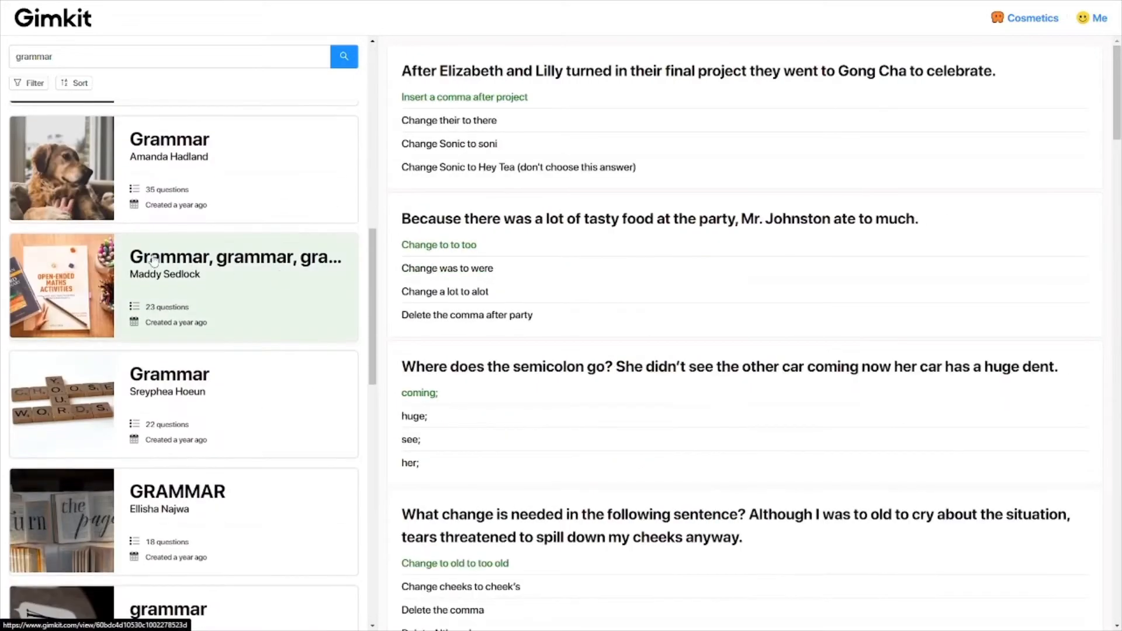
{"action": "scroll", "coordinate": [263, 325], "scroll_direction": "up", "scroll_amount": 6}
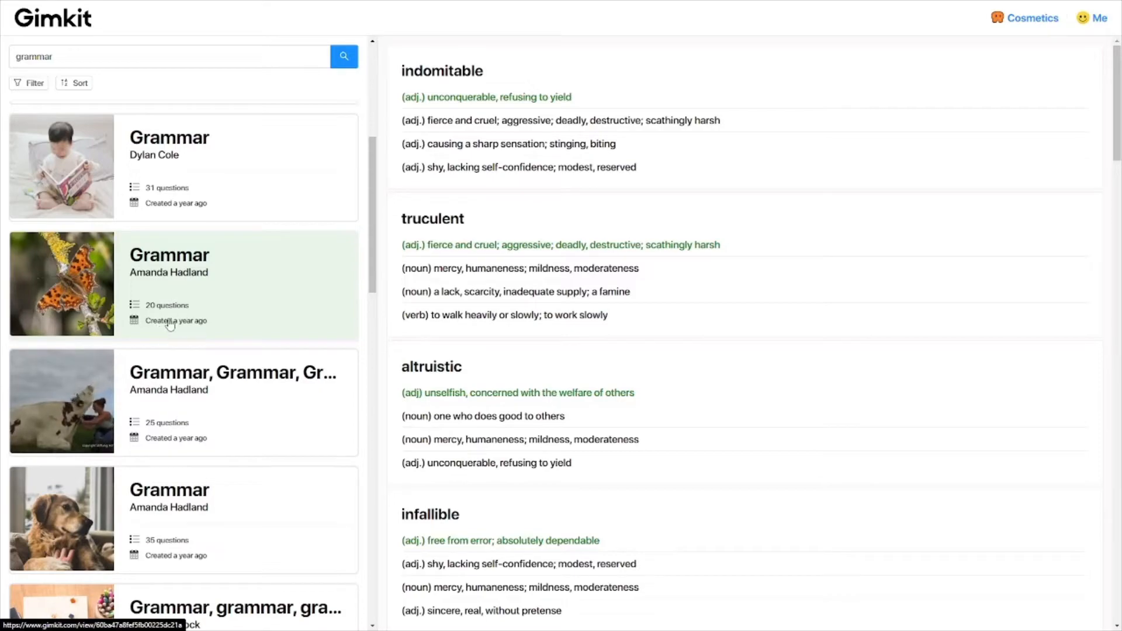
{"action": "scroll", "coordinate": [551, 201], "scroll_direction": "down", "scroll_amount": 20}
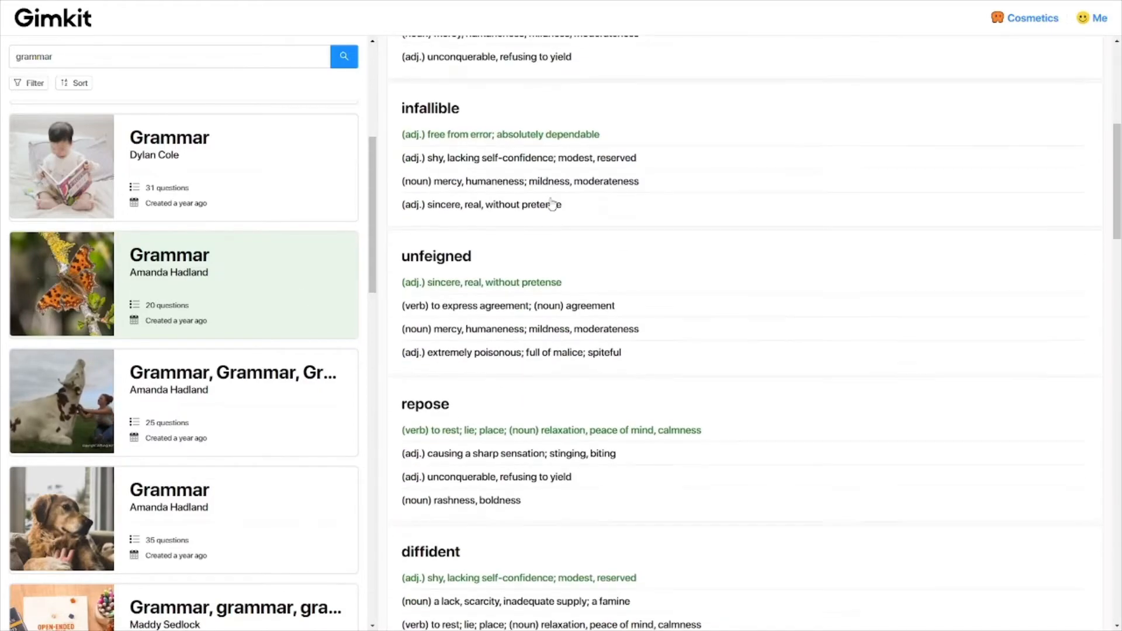
{"action": "scroll", "coordinate": [549, 219], "scroll_direction": "down", "scroll_amount": 15}
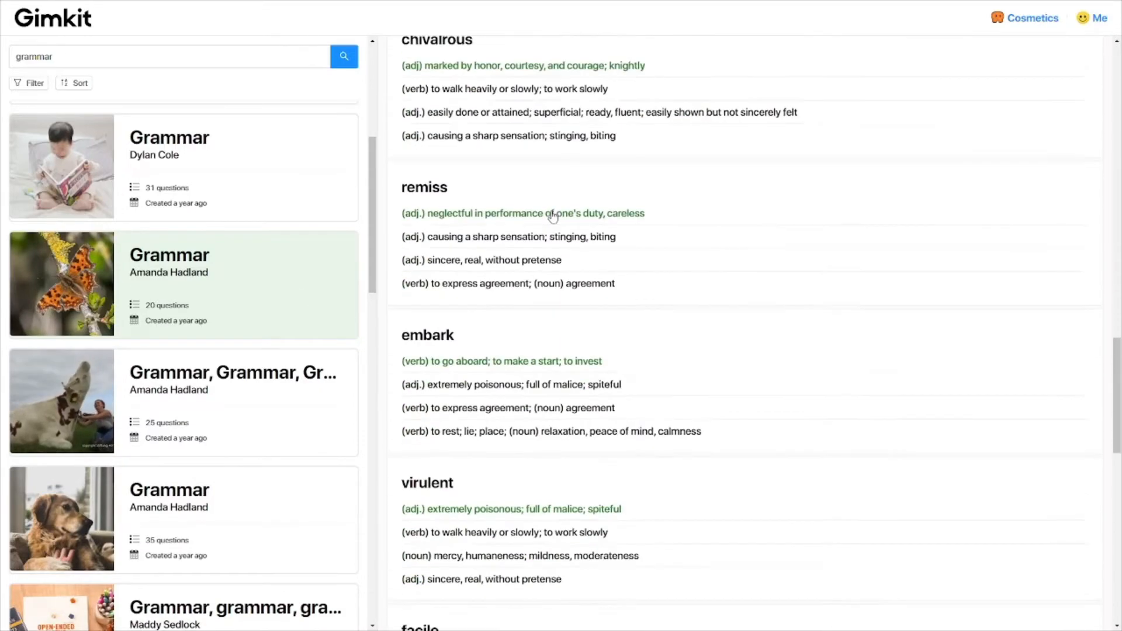
{"action": "scroll", "coordinate": [269, 308], "scroll_direction": "down", "scroll_amount": 7}
Browse the remaining grammar results and open the 22-question Grammar kit with the letter-tile cover.
{"action": "left_click", "coordinate": [263, 309]}
{"action": "scroll", "coordinate": [263, 309], "scroll_direction": "down", "scroll_amount": 15}
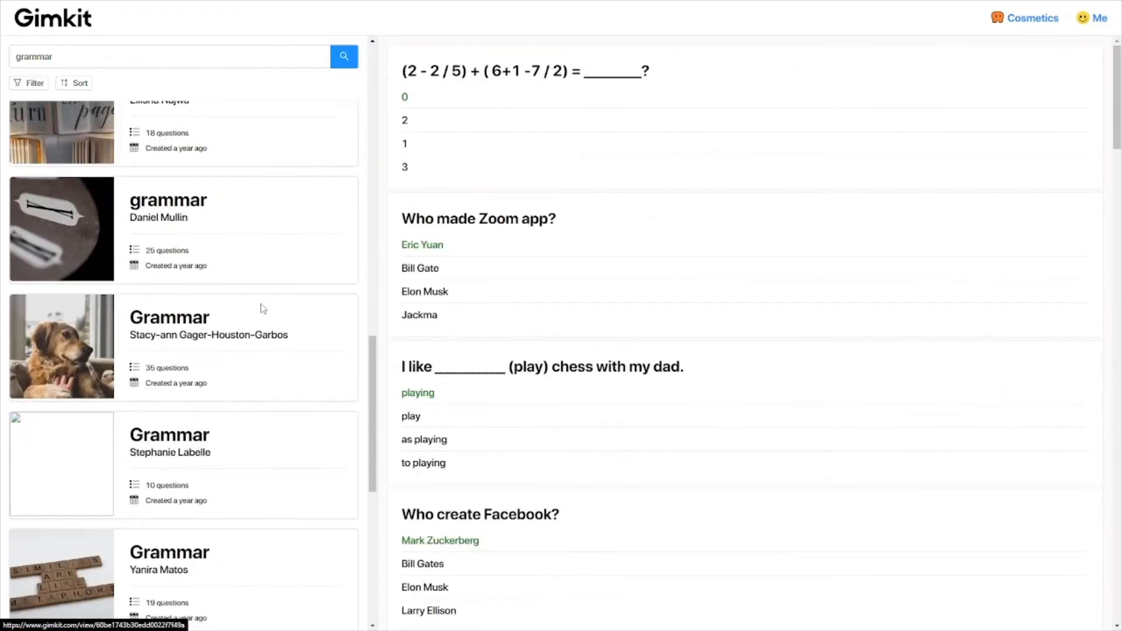
{"action": "left_click", "coordinate": [261, 310]}
{"action": "scroll", "coordinate": [261, 310], "scroll_direction": "up", "scroll_amount": 4}
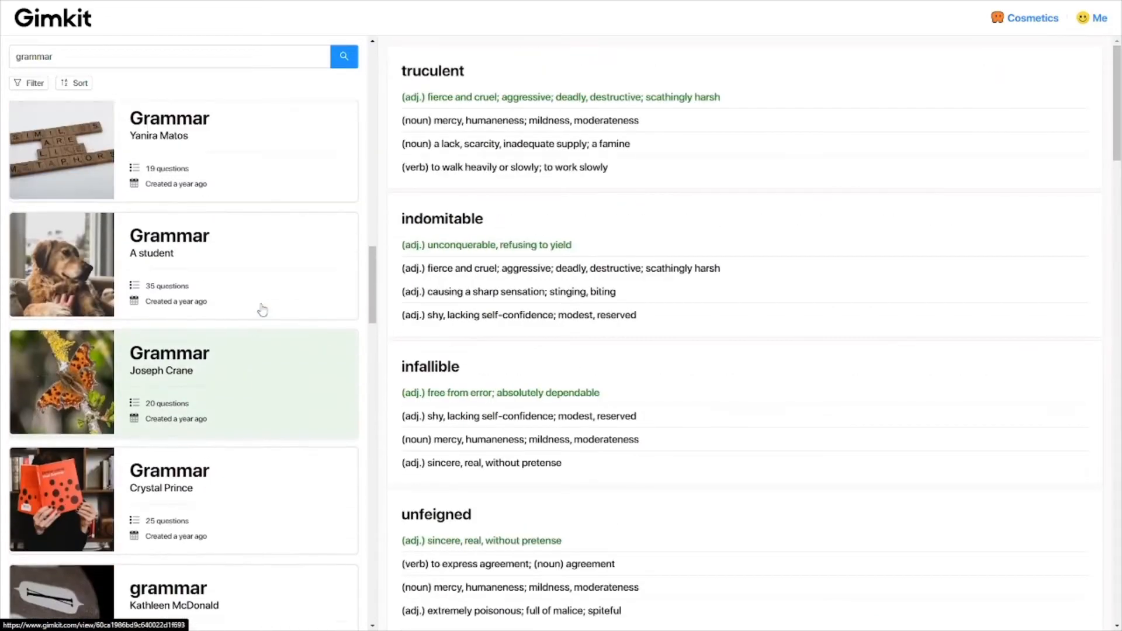
{"action": "left_click", "coordinate": [261, 310]}
{"action": "scroll", "coordinate": [234, 302], "scroll_direction": "up", "scroll_amount": 5}
{"action": "scroll", "coordinate": [212, 295], "scroll_direction": "up", "scroll_amount": 12}
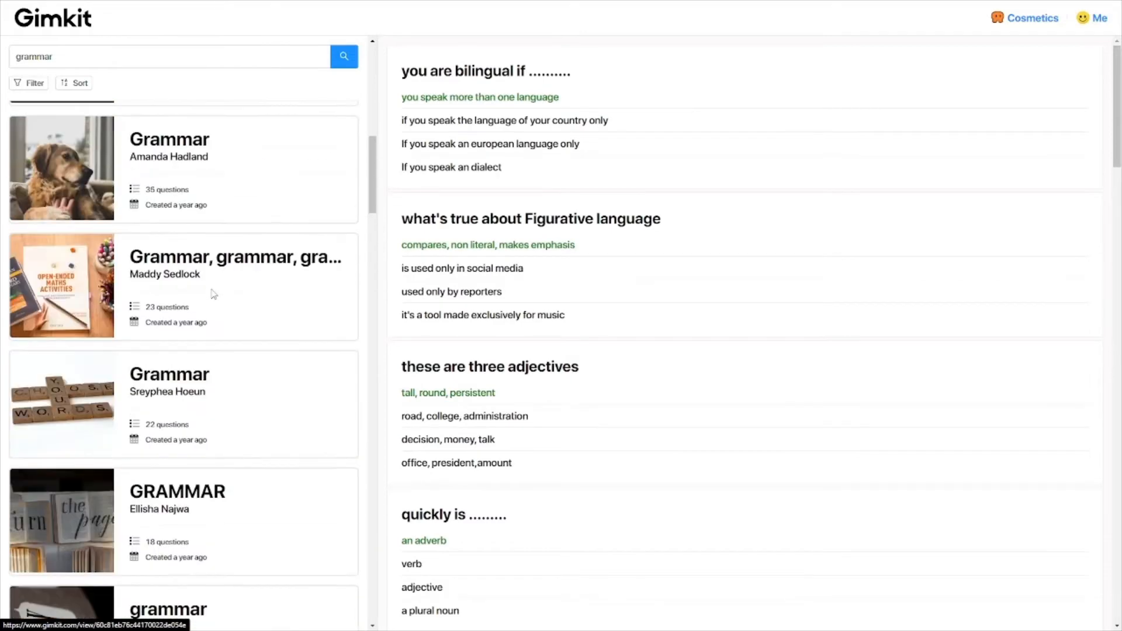
{"action": "scroll", "coordinate": [212, 293], "scroll_direction": "down", "scroll_amount": 6}
{"action": "left_click", "coordinate": [221, 350]}
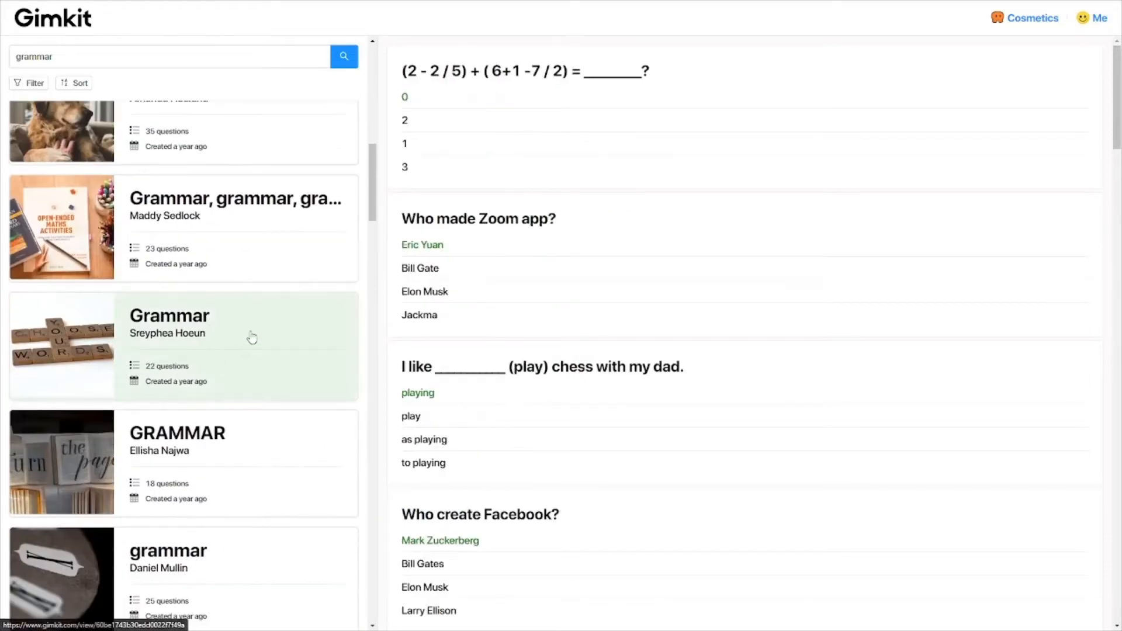
{"action": "left_click", "coordinate": [246, 333]}
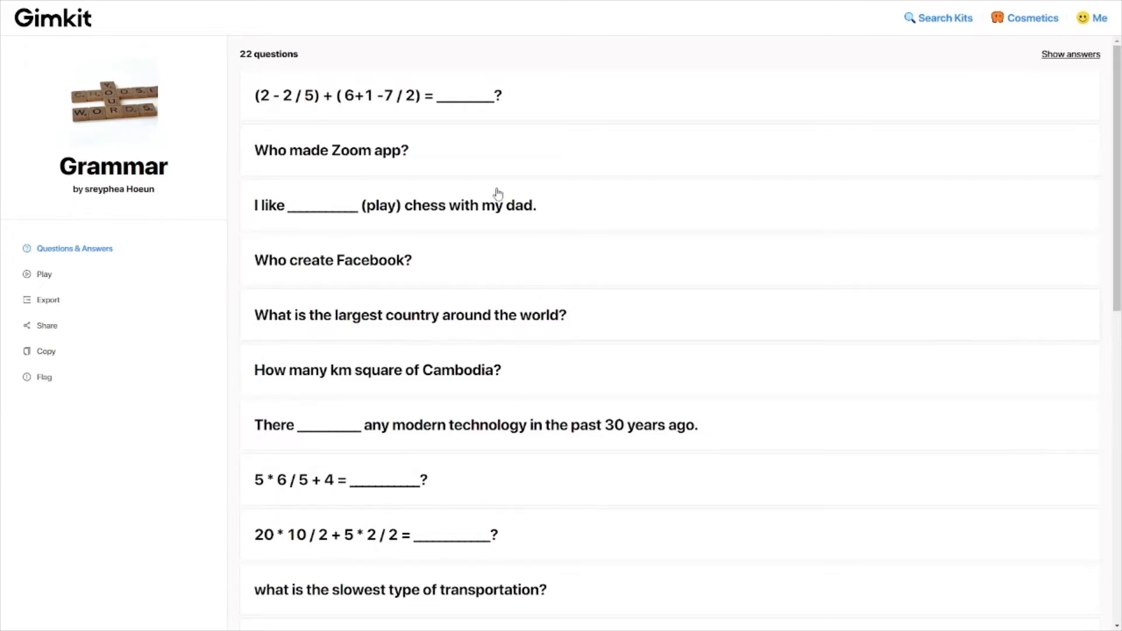
Read through the opened Grammar kit's full list of questions.
{"action": "scroll", "coordinate": [474, 314], "scroll_direction": "down", "scroll_amount": 6}
{"action": "scroll", "coordinate": [479, 314], "scroll_direction": "down", "scroll_amount": 5}
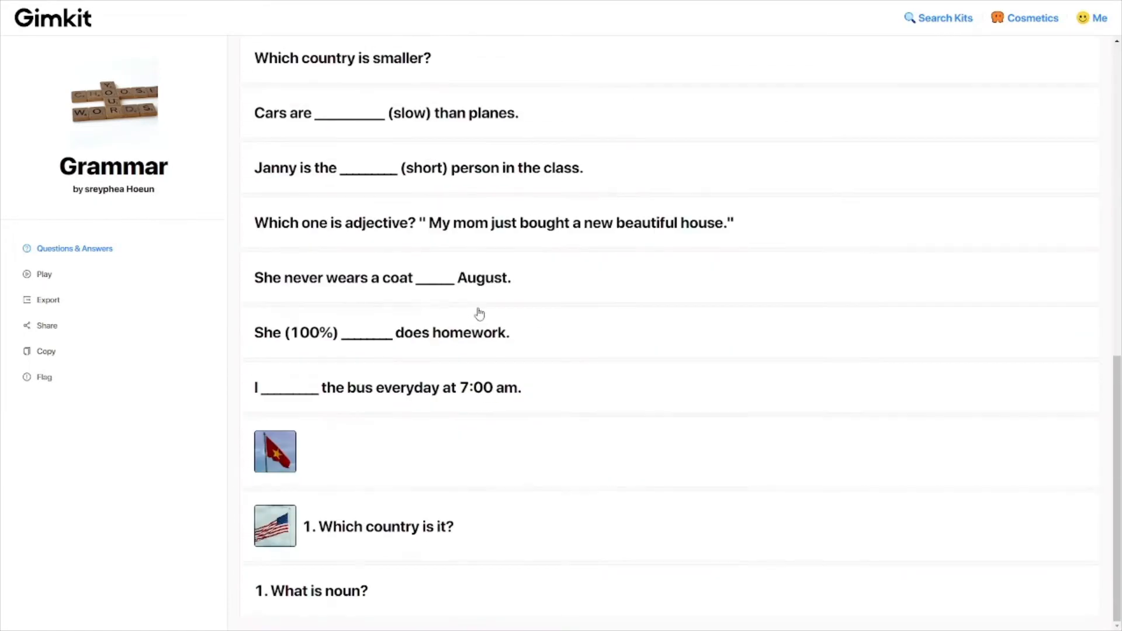
{"action": "scroll", "coordinate": [469, 396], "scroll_direction": "up", "scroll_amount": 6}
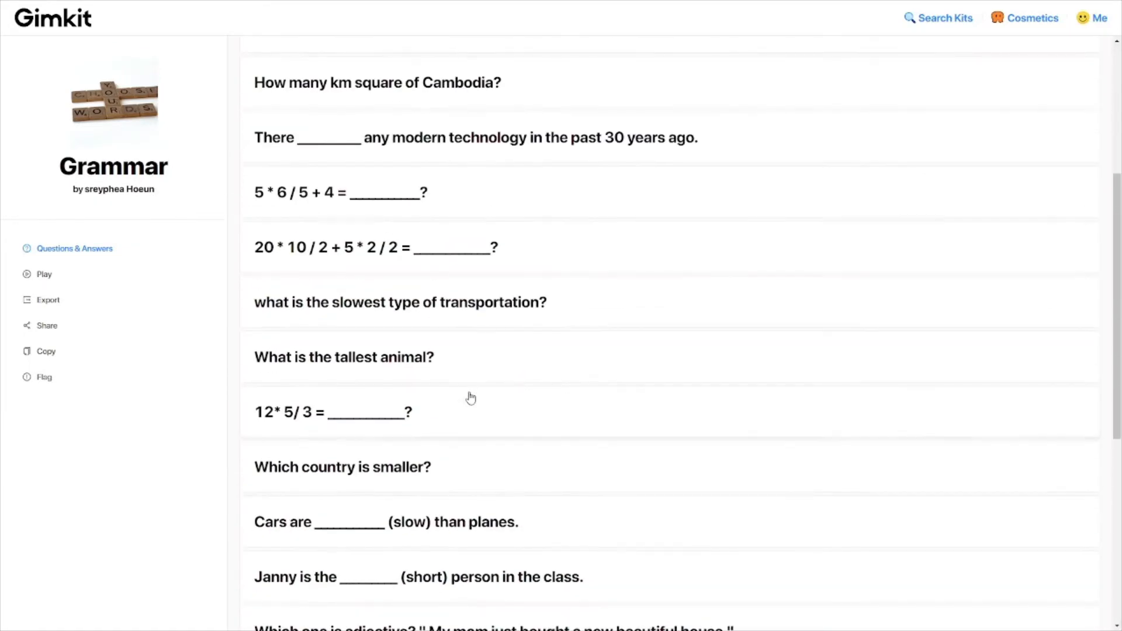
{"action": "scroll", "coordinate": [471, 398], "scroll_direction": "up", "scroll_amount": 2}
{"action": "scroll", "coordinate": [471, 398], "scroll_direction": "up", "scroll_amount": 3}
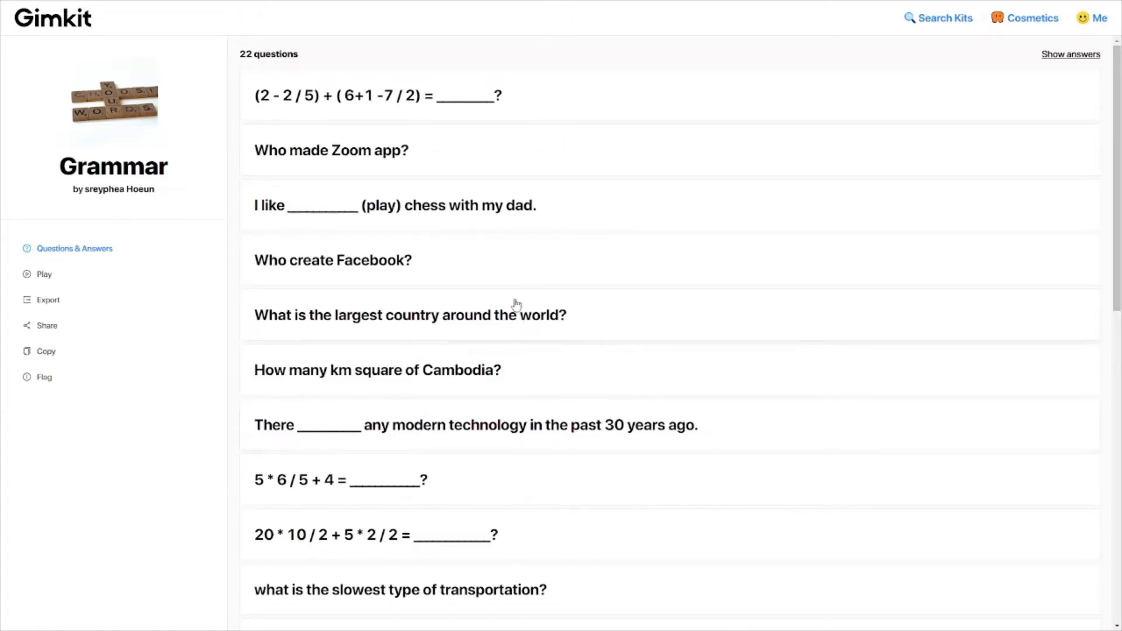
{"action": "scroll", "coordinate": [516, 302], "scroll_direction": "down", "scroll_amount": 6}
{"action": "scroll", "coordinate": [514, 303], "scroll_direction": "down", "scroll_amount": 6}
{"action": "scroll", "coordinate": [514, 303], "scroll_direction": "up", "scroll_amount": 12}
Open the Grammar kit's export and examine the exported question-and-answer text through to its end.
{"action": "left_click", "coordinate": [47, 307]}
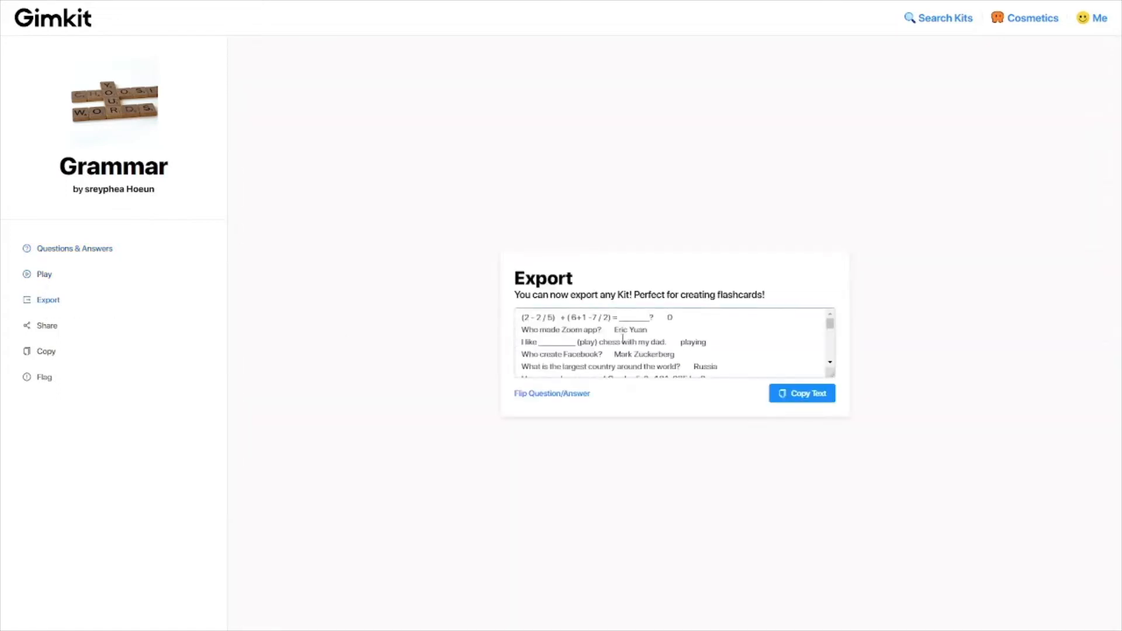
{"action": "scroll", "coordinate": [638, 333], "scroll_direction": "down", "scroll_amount": 5}
{"action": "scroll", "coordinate": [638, 333], "scroll_direction": "down", "scroll_amount": 1}
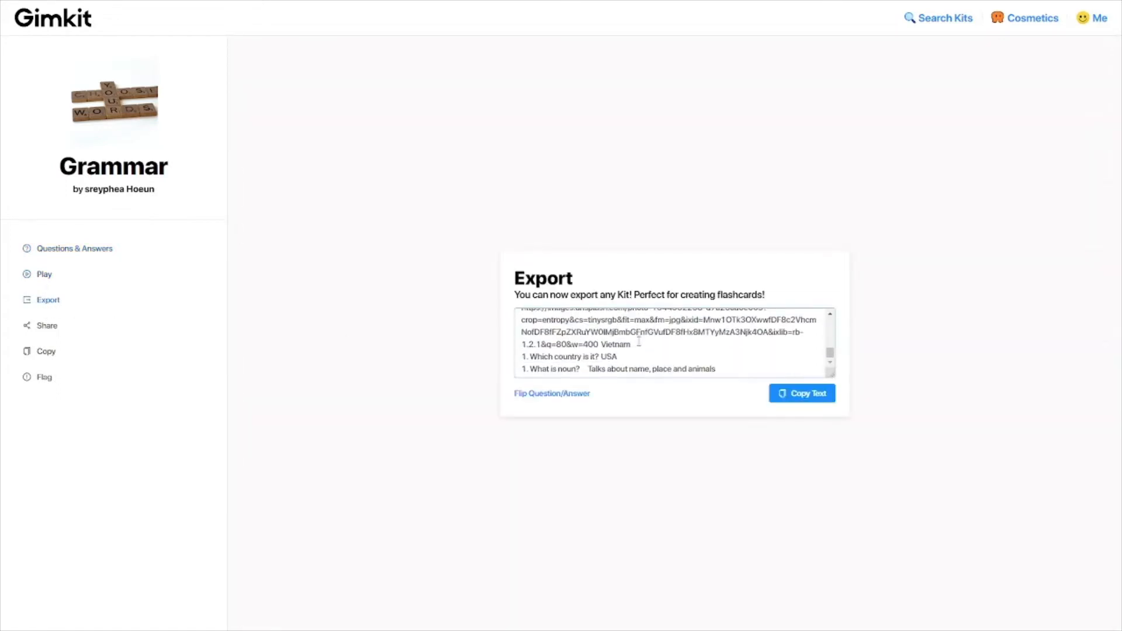
View the Grammar kit's share link, and make a copy of the kit in the account's own kits.
{"action": "scroll", "coordinate": [639, 342], "scroll_direction": "up", "scroll_amount": 10}
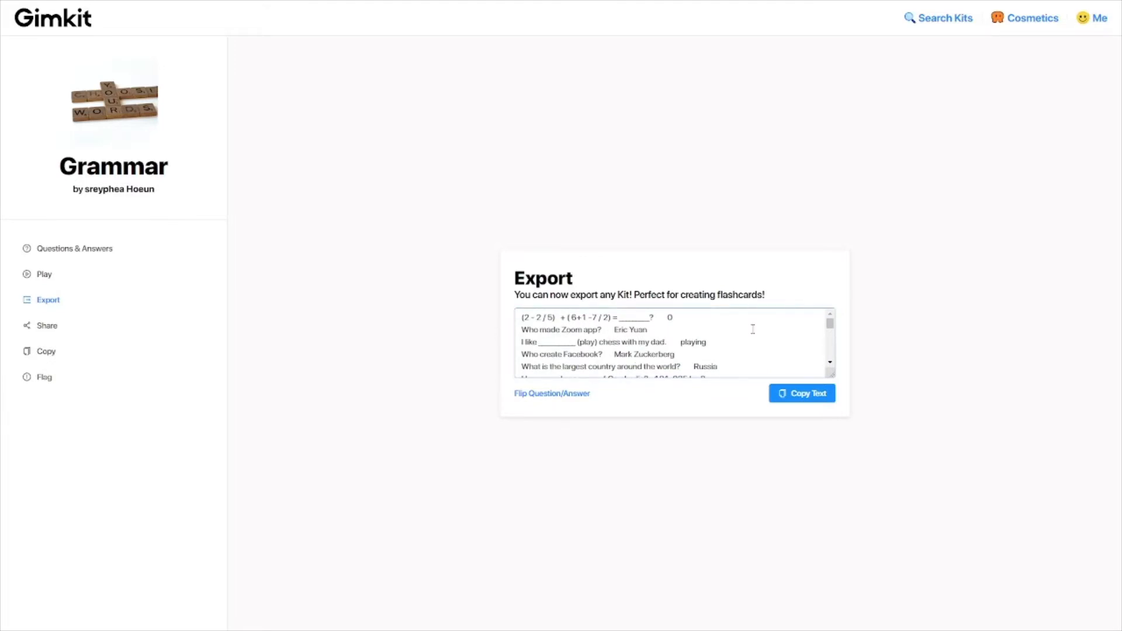
{"action": "left_click", "coordinate": [55, 331]}
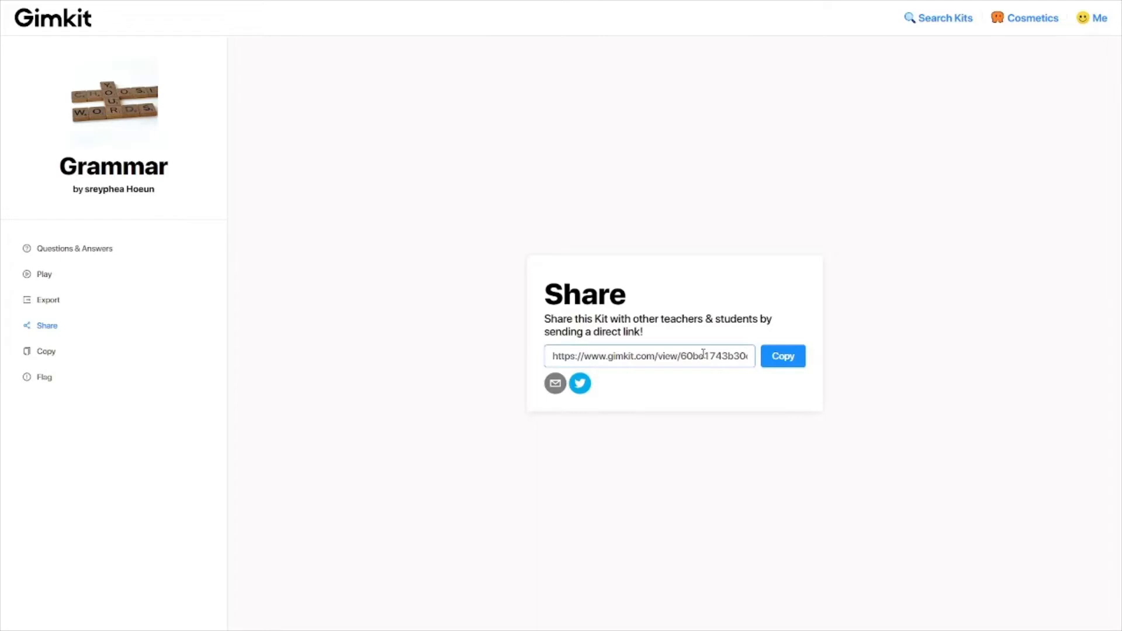
{"action": "left_click", "coordinate": [45, 353]}
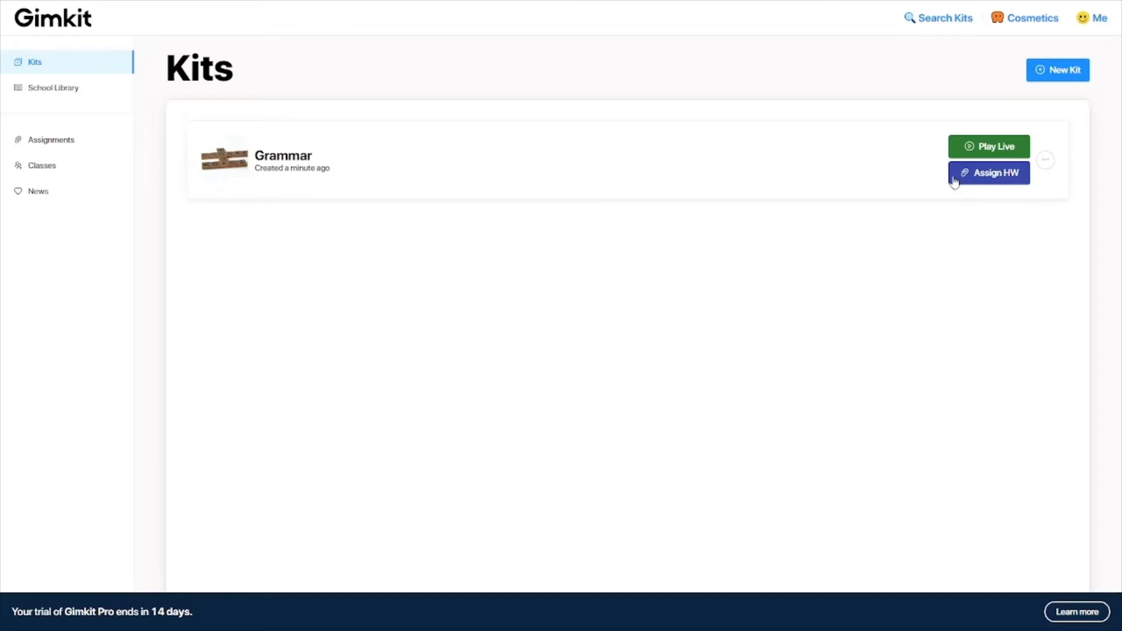
Open the copied Grammar kit and look over its question list and the owner credit beneath the title.
{"action": "left_click", "coordinate": [334, 168]}
{"action": "scroll", "coordinate": [385, 169], "scroll_direction": "down", "scroll_amount": 10}
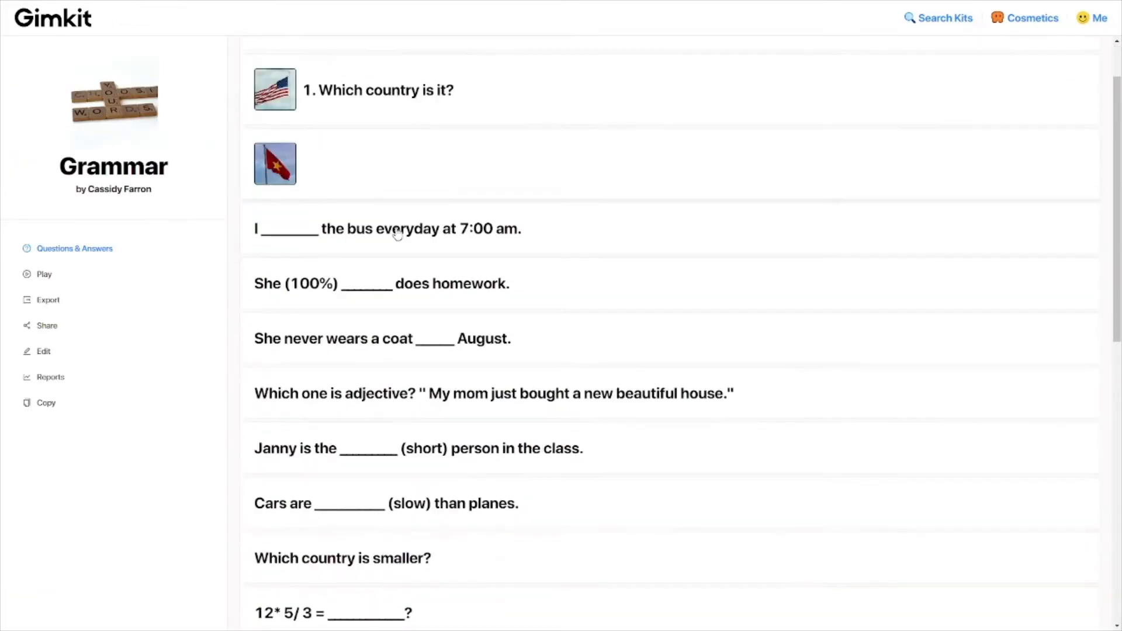
{"action": "scroll", "coordinate": [395, 232], "scroll_direction": "up", "scroll_amount": 6}
{"action": "scroll", "coordinate": [397, 233], "scroll_direction": "up", "scroll_amount": 5}
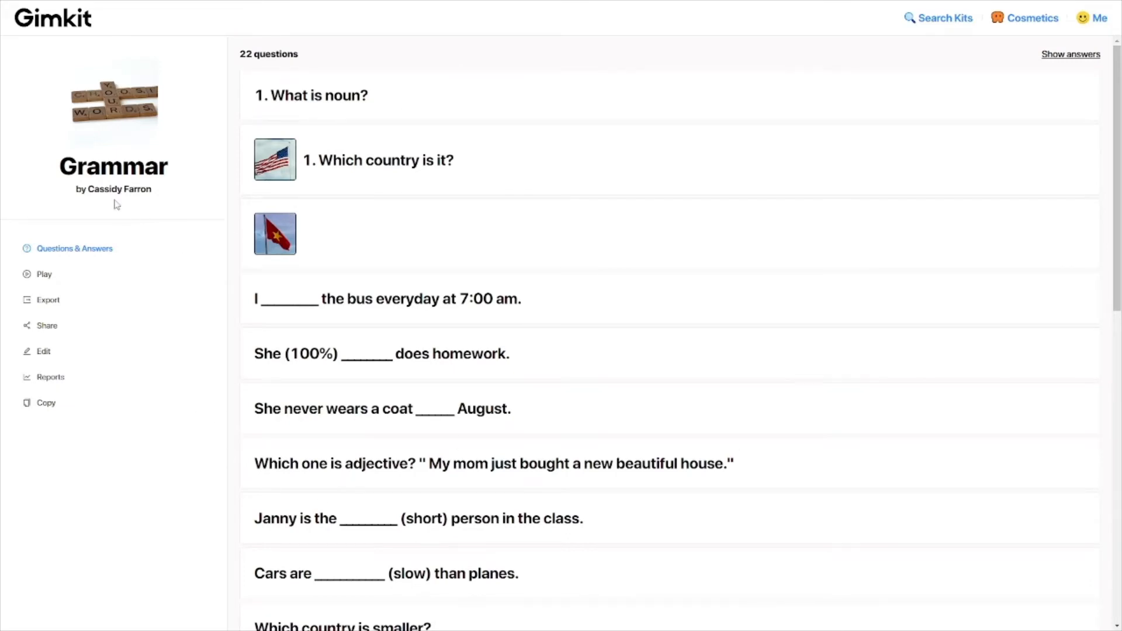
{"action": "left_click_drag", "start_coordinate": [92, 190], "coordinate": [147, 193]}
{"action": "left_click", "coordinate": [152, 195]}
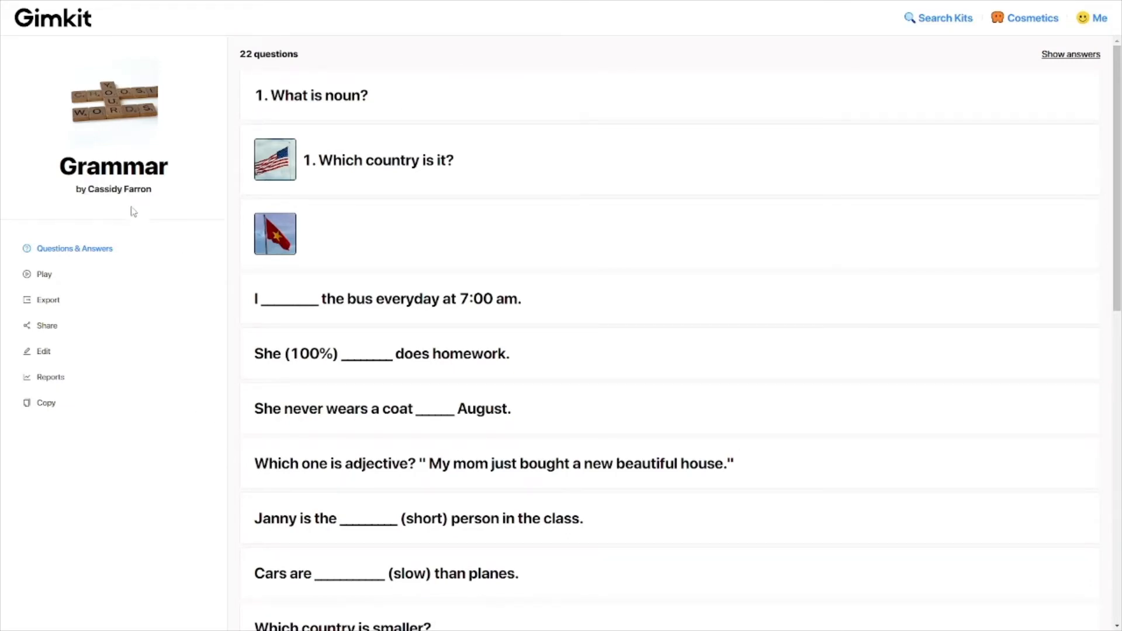
Open the copied Grammar kit for editing and delete the question "12* 5/ 3 = ____?".
{"action": "left_click", "coordinate": [49, 358]}
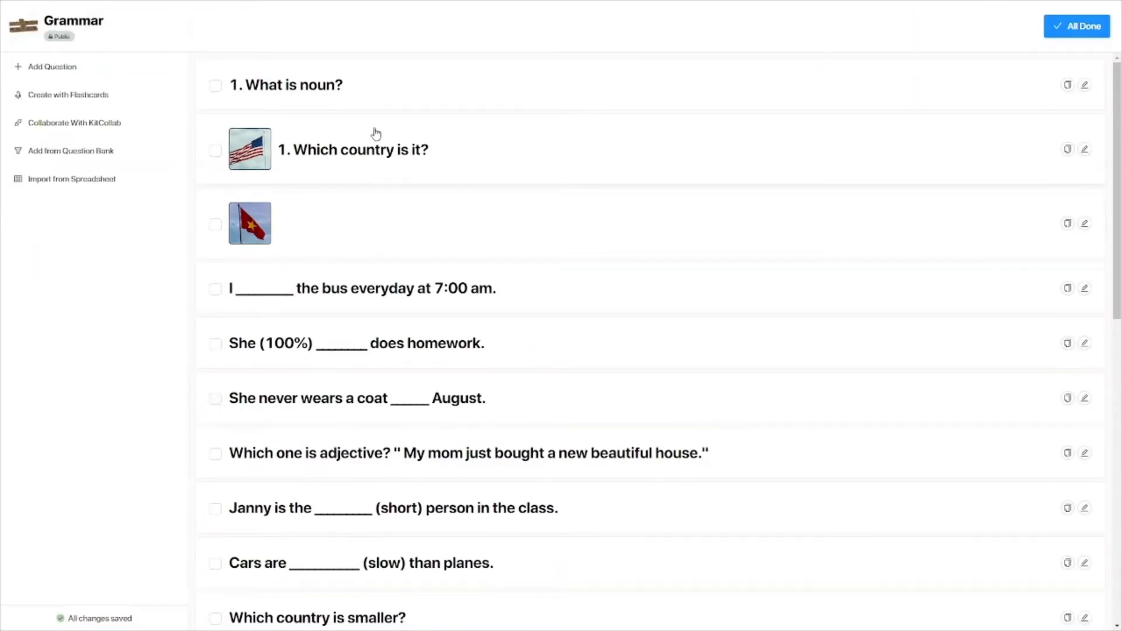
{"action": "scroll", "coordinate": [374, 175], "scroll_direction": "down", "scroll_amount": 10}
{"action": "scroll", "coordinate": [405, 308], "scroll_direction": "up", "scroll_amount": 10}
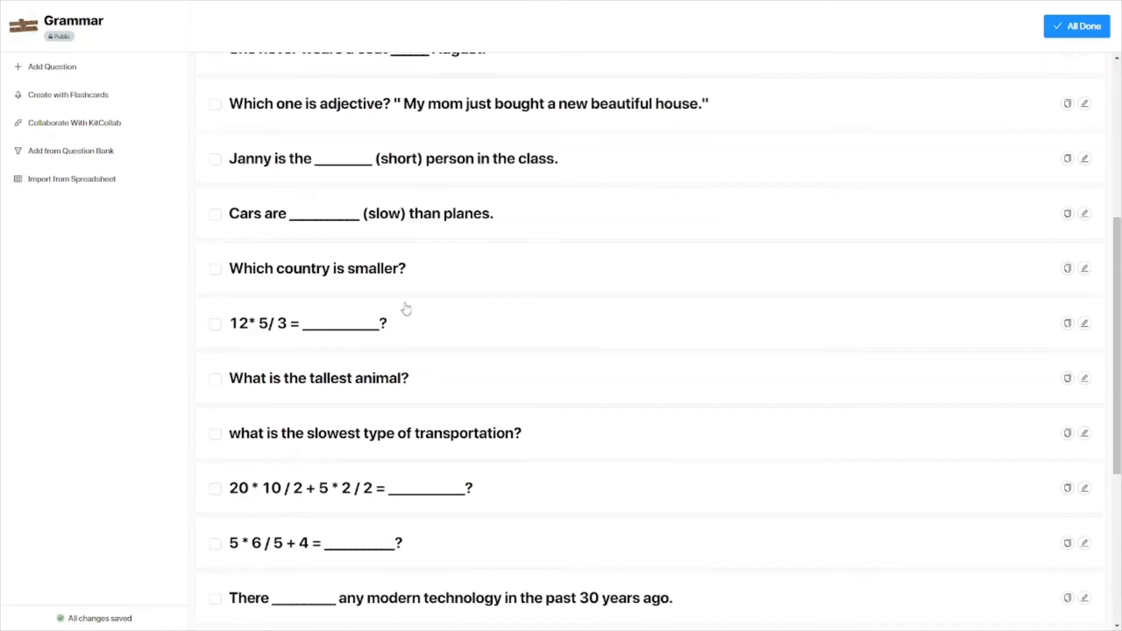
{"action": "scroll", "coordinate": [406, 308], "scroll_direction": "down", "scroll_amount": 7}
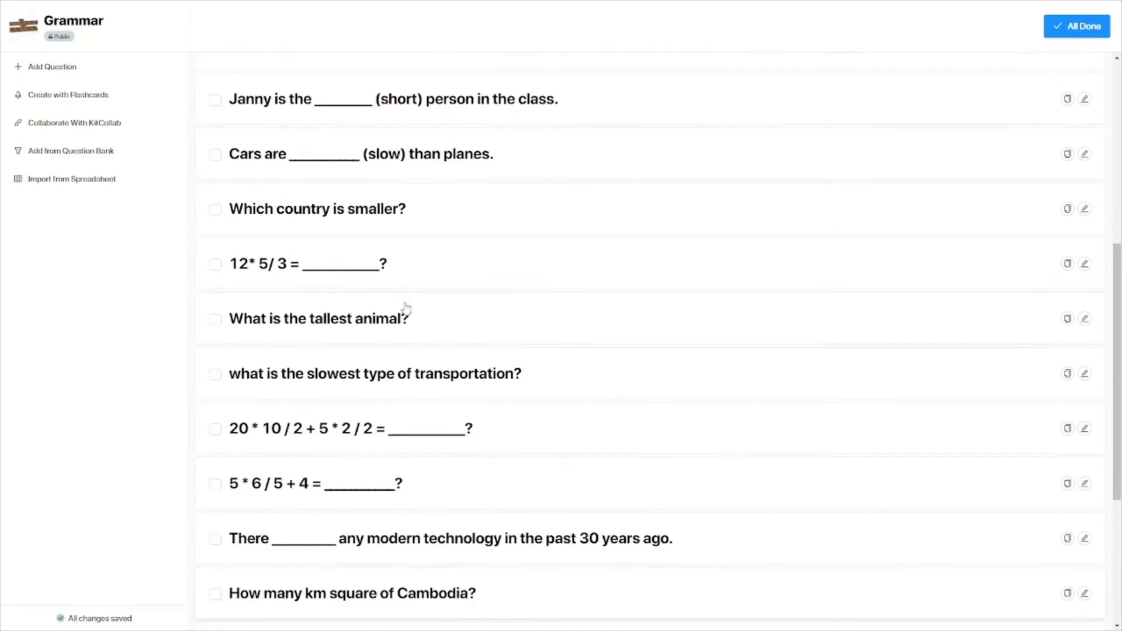
{"action": "left_click", "coordinate": [215, 264]}
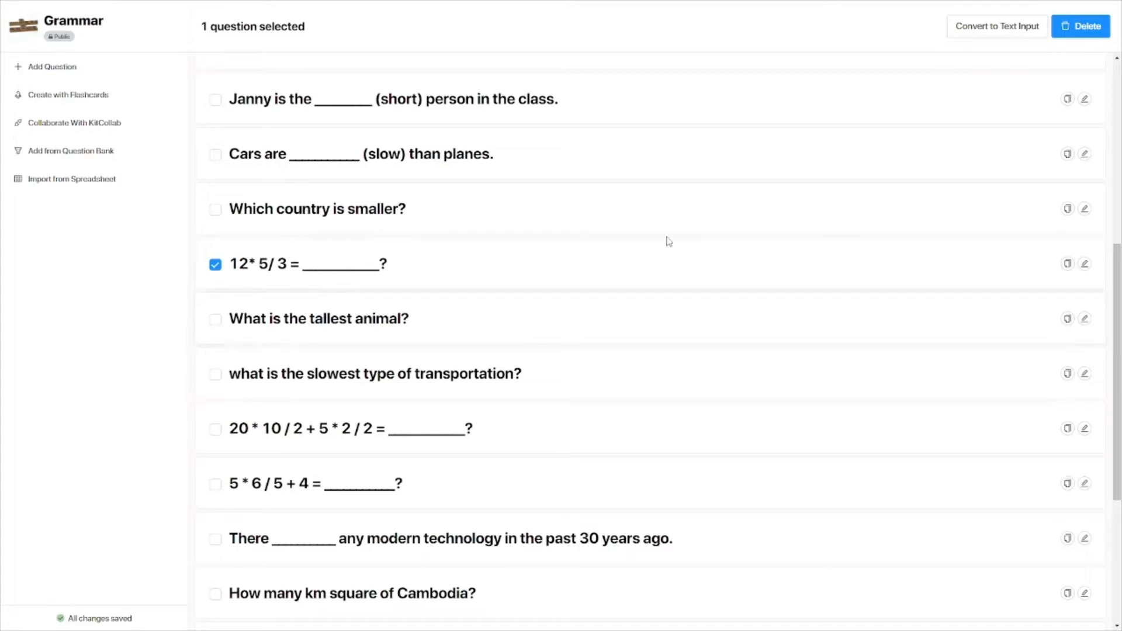
{"action": "left_click", "coordinate": [1087, 34]}
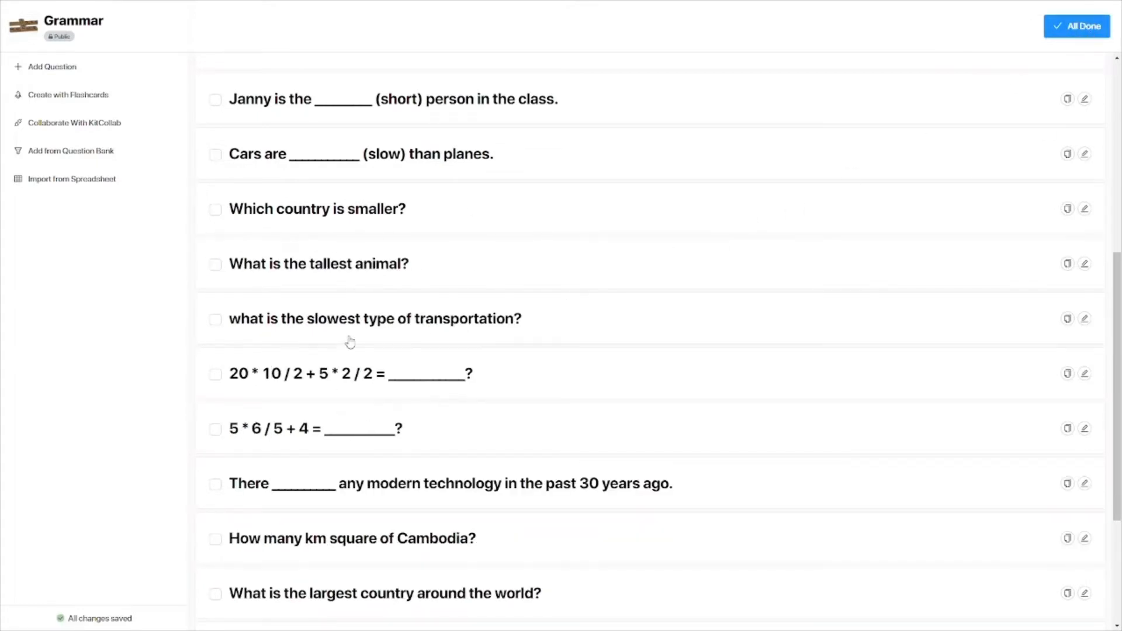
Start a new multiple-choice question in the kit with the text "What is 1+1?".
{"action": "scroll", "coordinate": [351, 341], "scroll_direction": "down", "scroll_amount": 4}
{"action": "scroll", "coordinate": [350, 342], "scroll_direction": "up", "scroll_amount": 6}
{"action": "scroll", "coordinate": [349, 342], "scroll_direction": "up", "scroll_amount": 5}
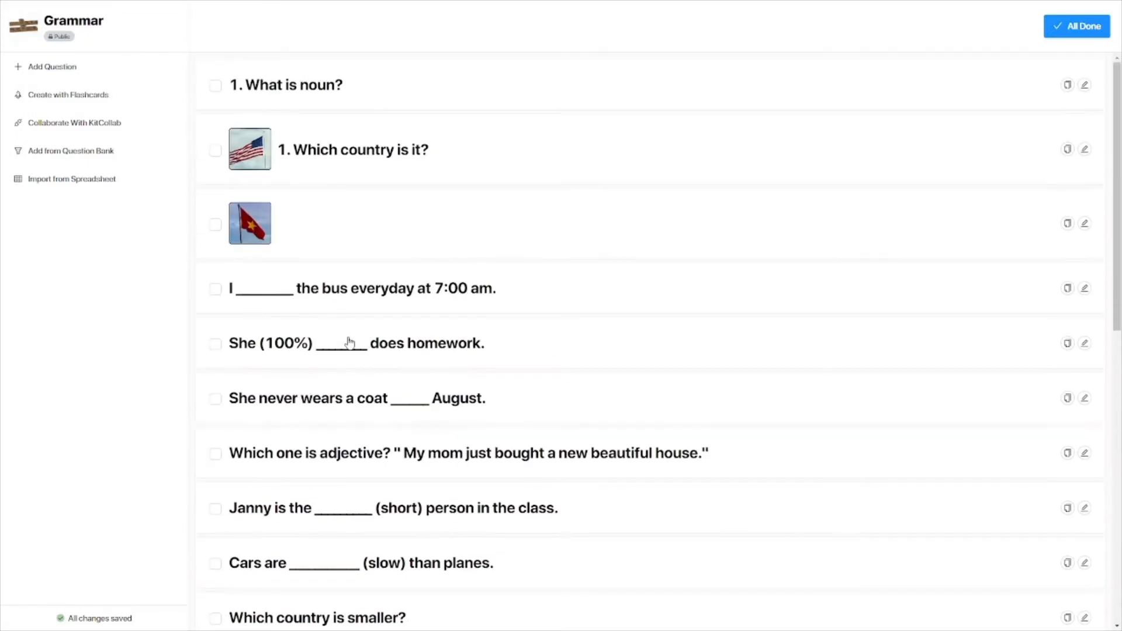
{"action": "left_click", "coordinate": [59, 69]}
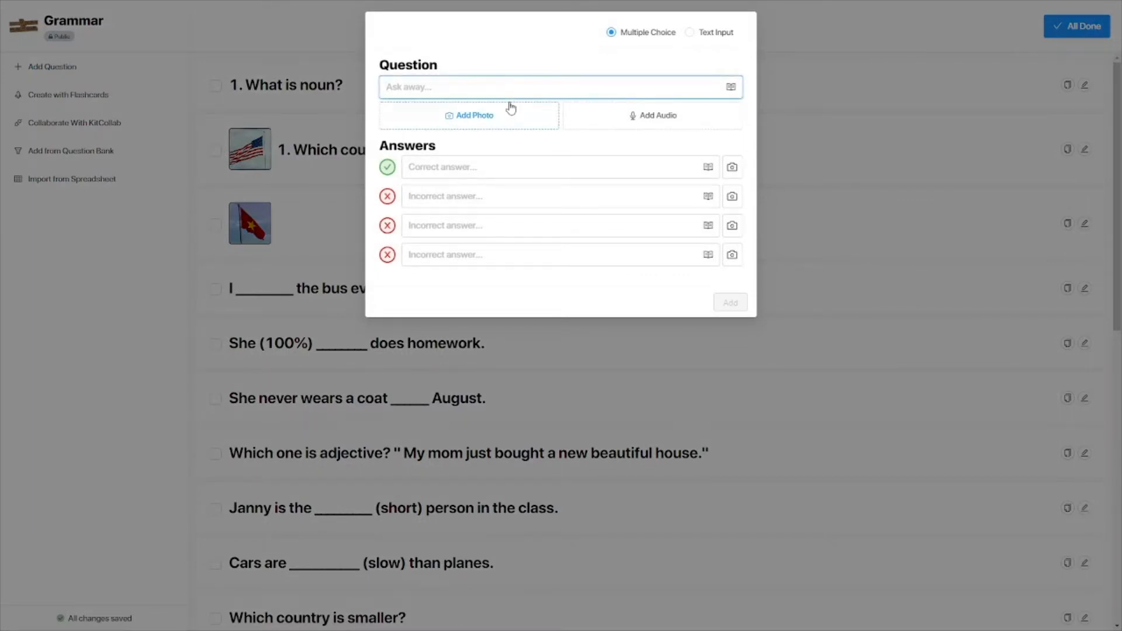
{"action": "type", "text": "What is 1+1?"}
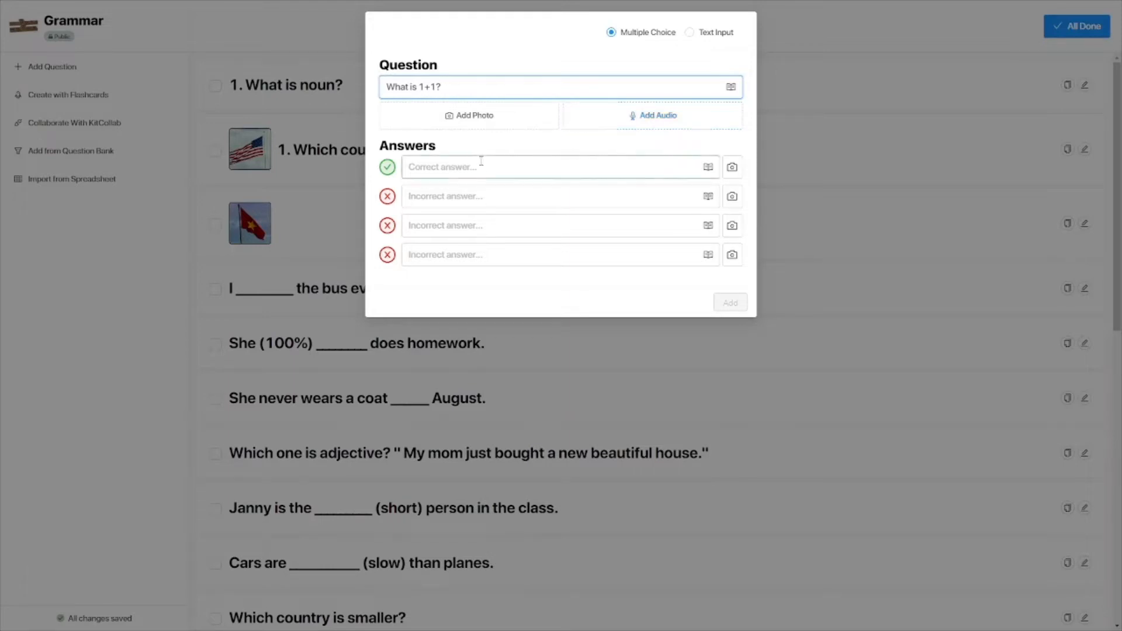
Fill in 2 as the correct answer and 3, 4 and 1 as the incorrect answers.
{"action": "left_click", "coordinate": [459, 165]}
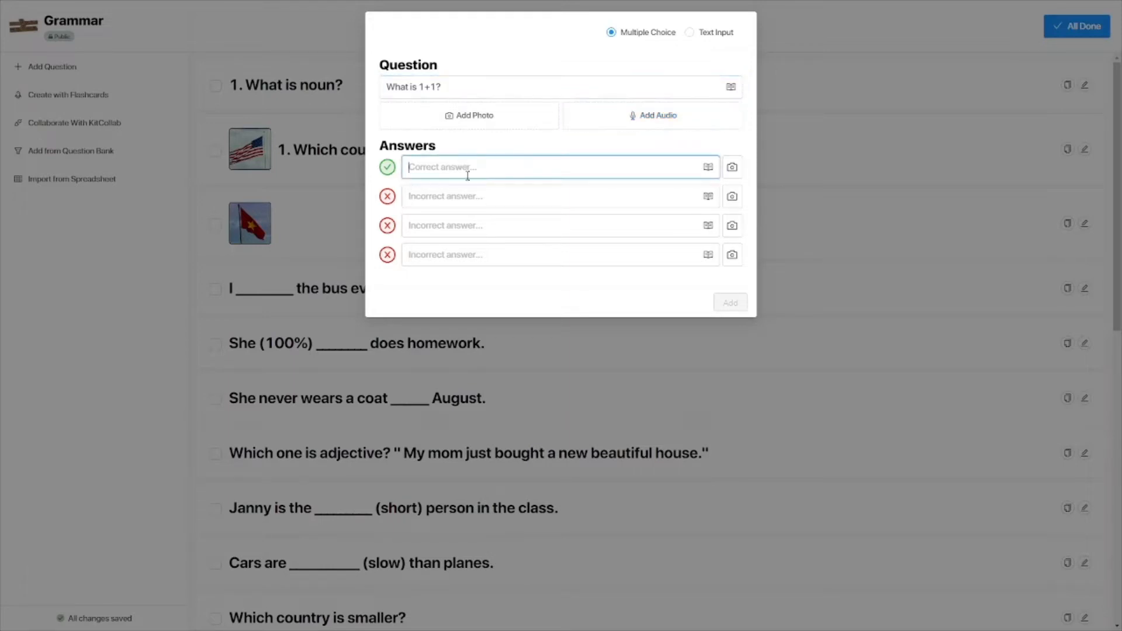
{"action": "type", "text": "2"}
{"action": "left_click", "coordinate": [444, 198]}
{"action": "type", "text": "3"}
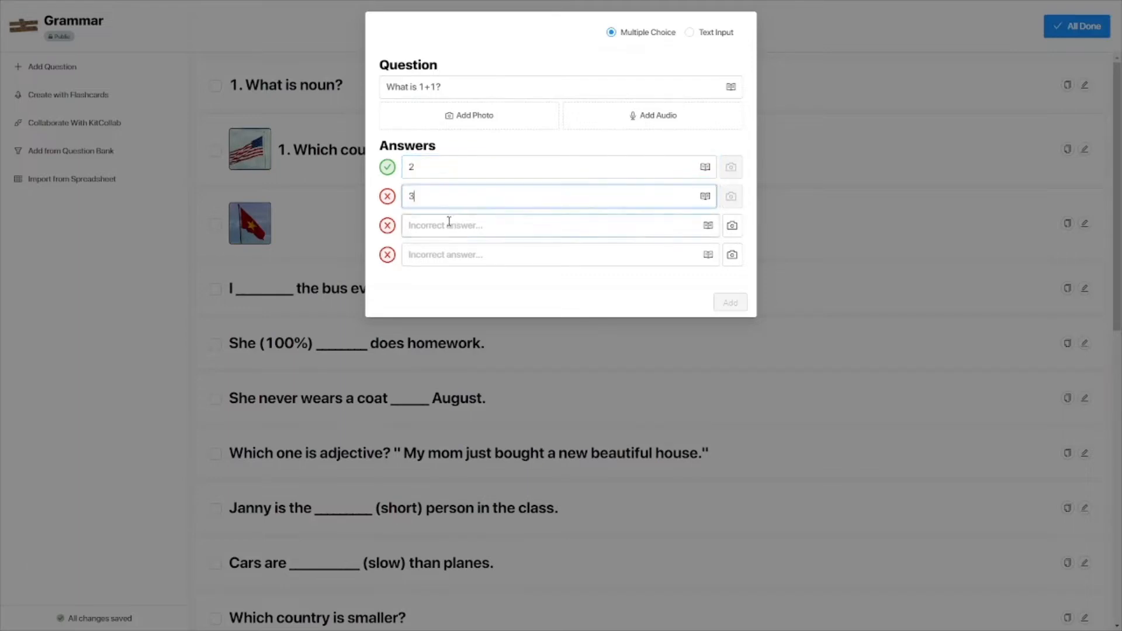
{"action": "left_click", "coordinate": [448, 225]}
{"action": "type", "text": "4"}
{"action": "left_click", "coordinate": [452, 253]}
{"action": "type", "text": "1"}
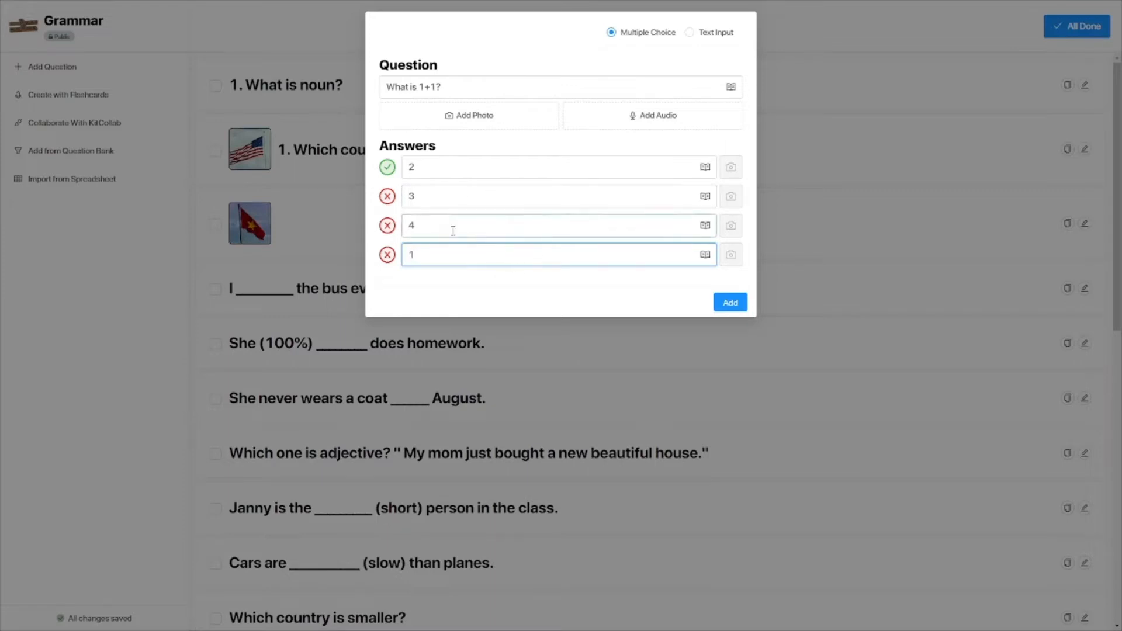
Try out the correct/incorrect marks on answers 3, 4 and 1, keep only 2 as correct, and add the question to the kit.
{"action": "left_click", "coordinate": [388, 197]}
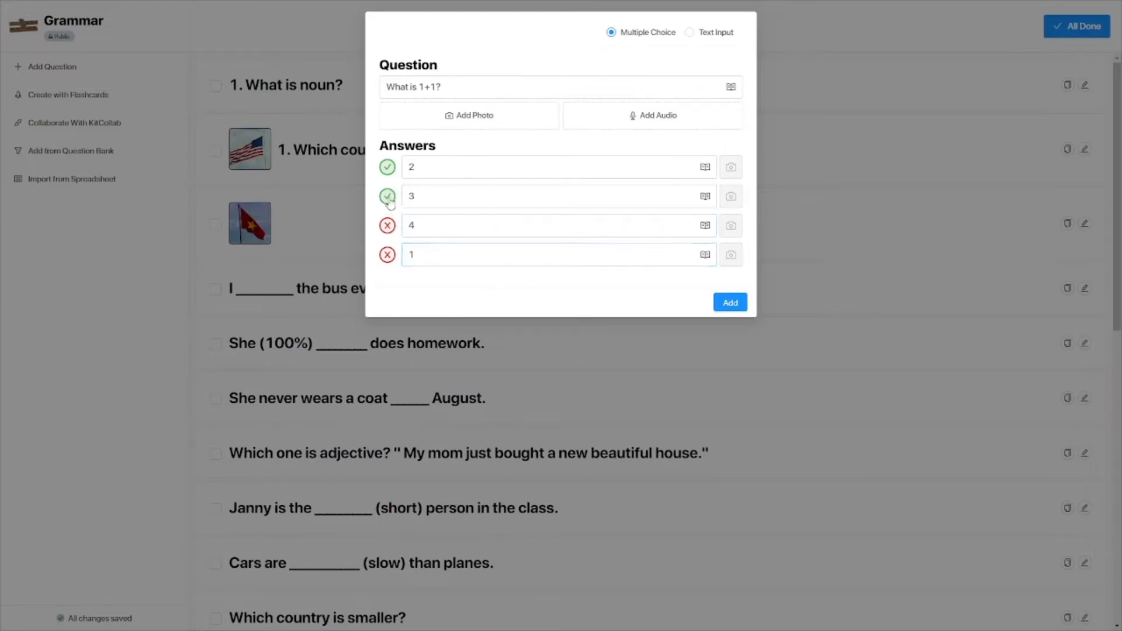
{"action": "left_click", "coordinate": [387, 197]}
{"action": "left_click", "coordinate": [387, 226]}
{"action": "left_click", "coordinate": [388, 226]}
{"action": "left_click", "coordinate": [388, 256]}
{"action": "left_click", "coordinate": [388, 258]}
{"action": "double_click", "coordinate": [387, 170]}
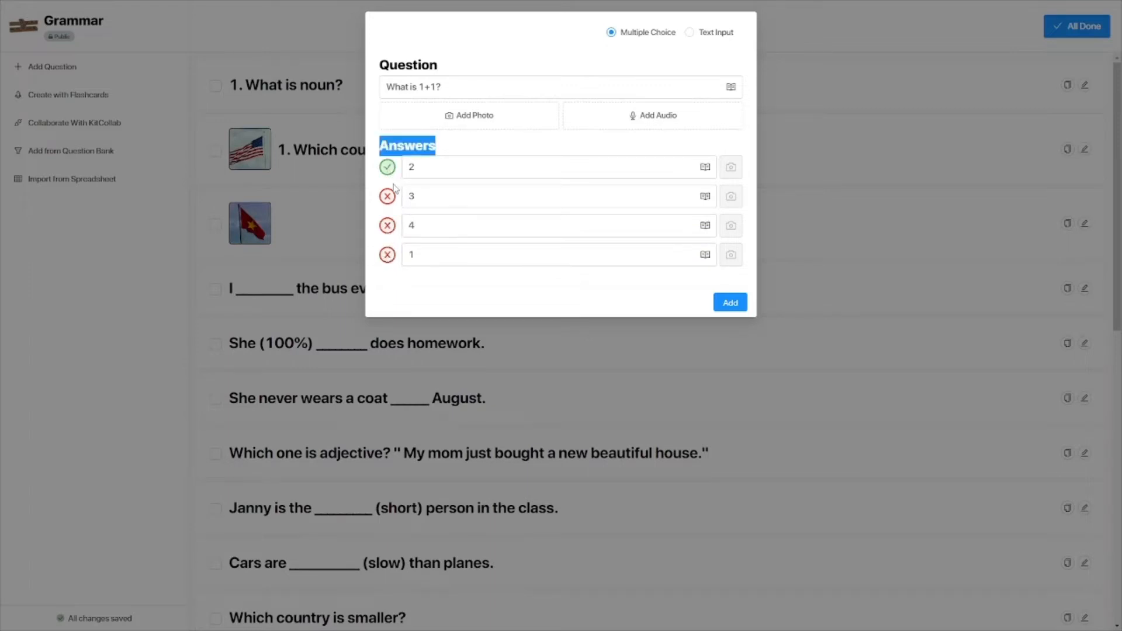
{"action": "left_click", "coordinate": [376, 181]}
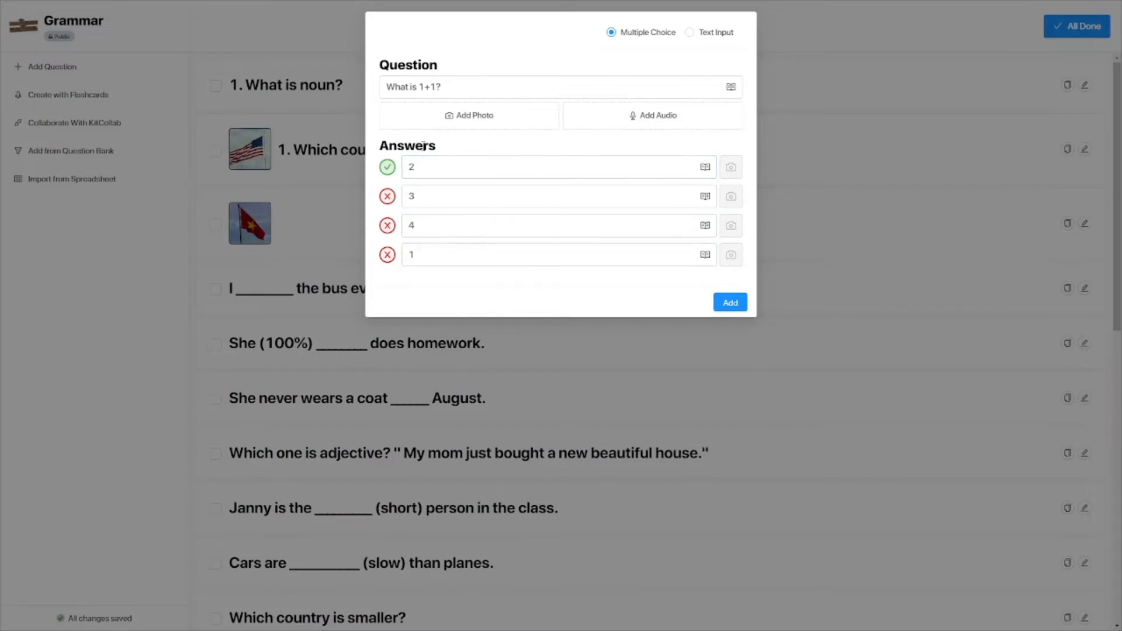
{"action": "left_click", "coordinate": [427, 170]}
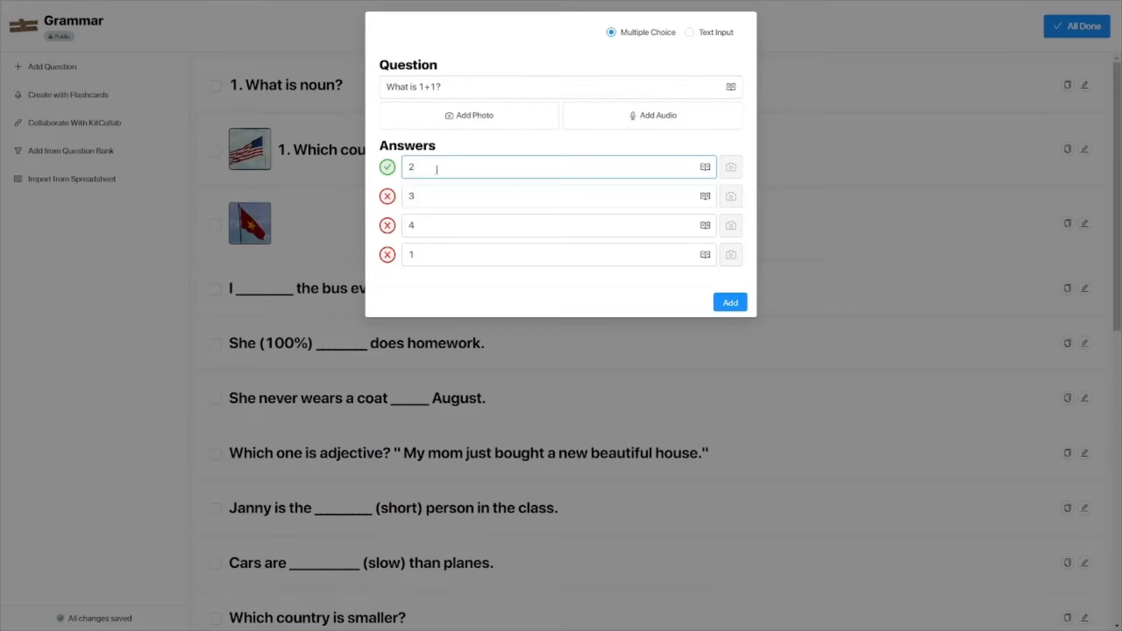
{"action": "left_click", "coordinate": [731, 303]}
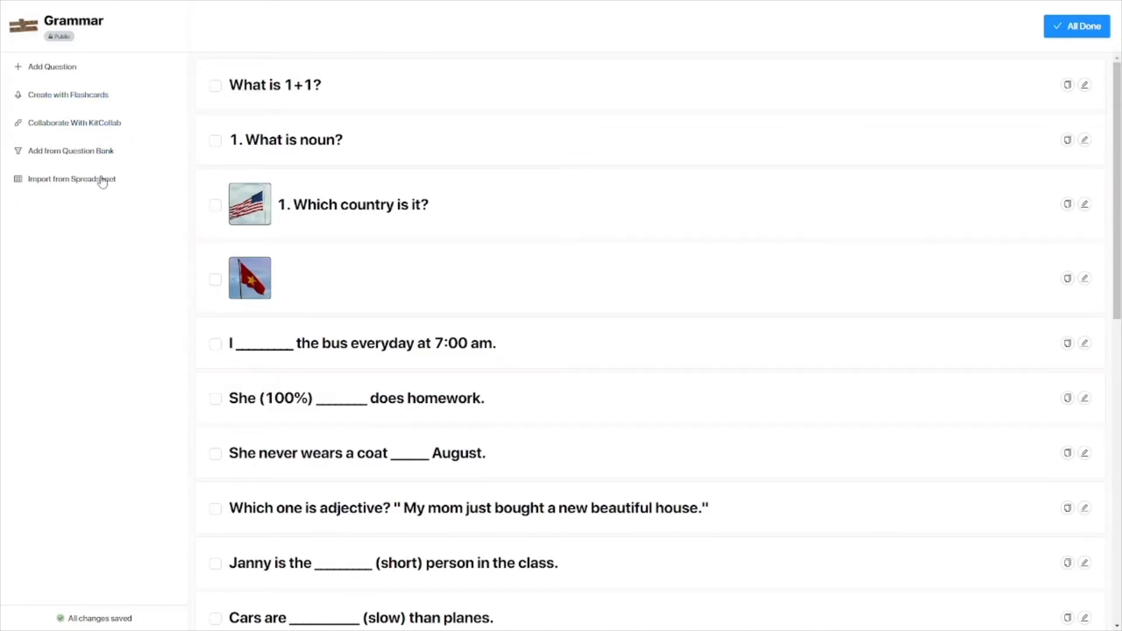
Look at the blank flashcard creation form and the KitCollab collaboration option, closing each without making changes.
{"action": "left_click", "coordinate": [77, 101]}
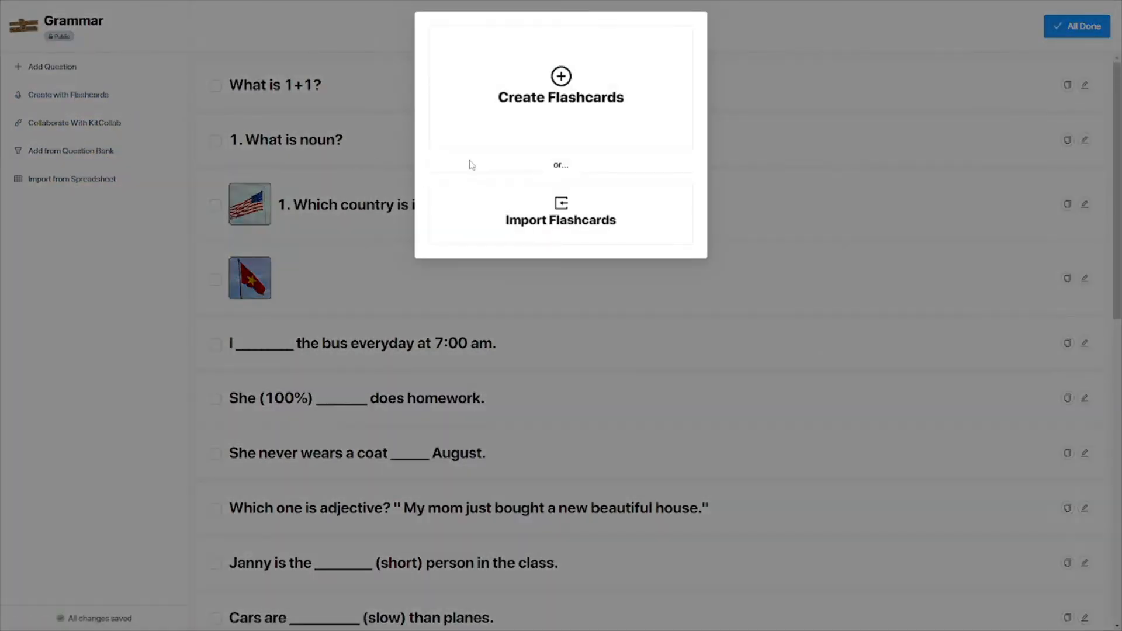
{"action": "left_click", "coordinate": [558, 93]}
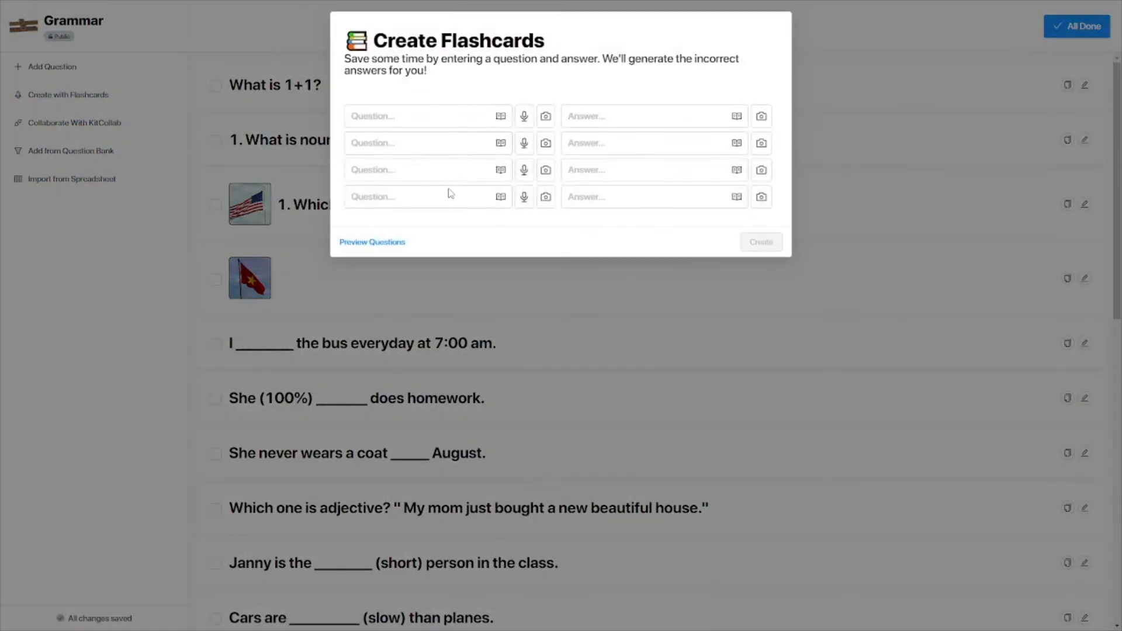
{"action": "left_click", "coordinate": [468, 119]}
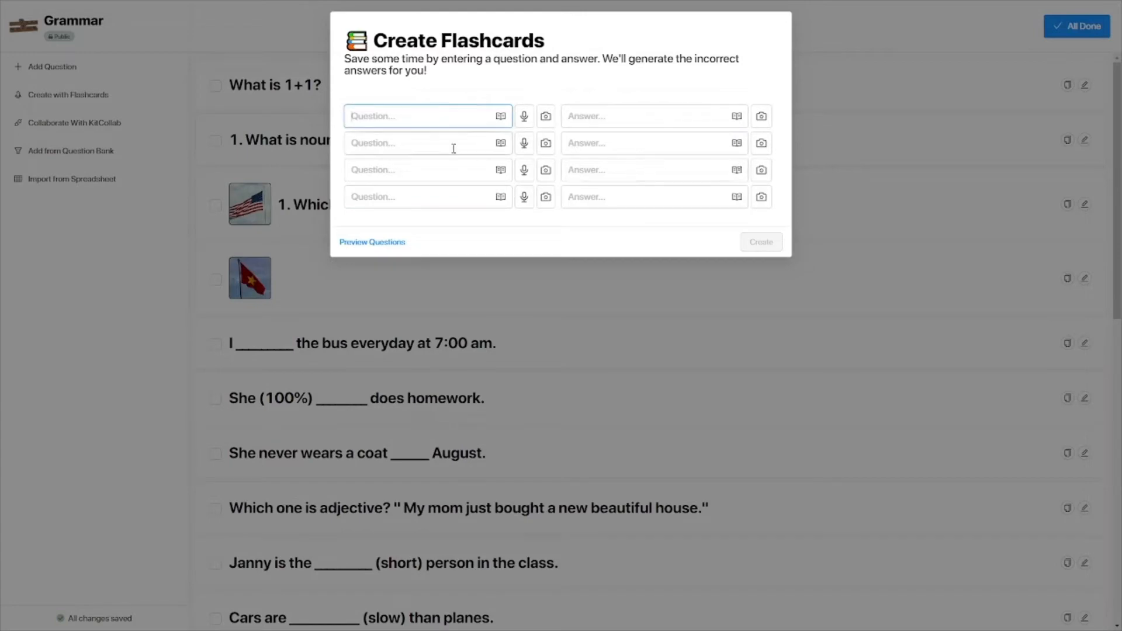
{"action": "left_click", "coordinate": [861, 68]}
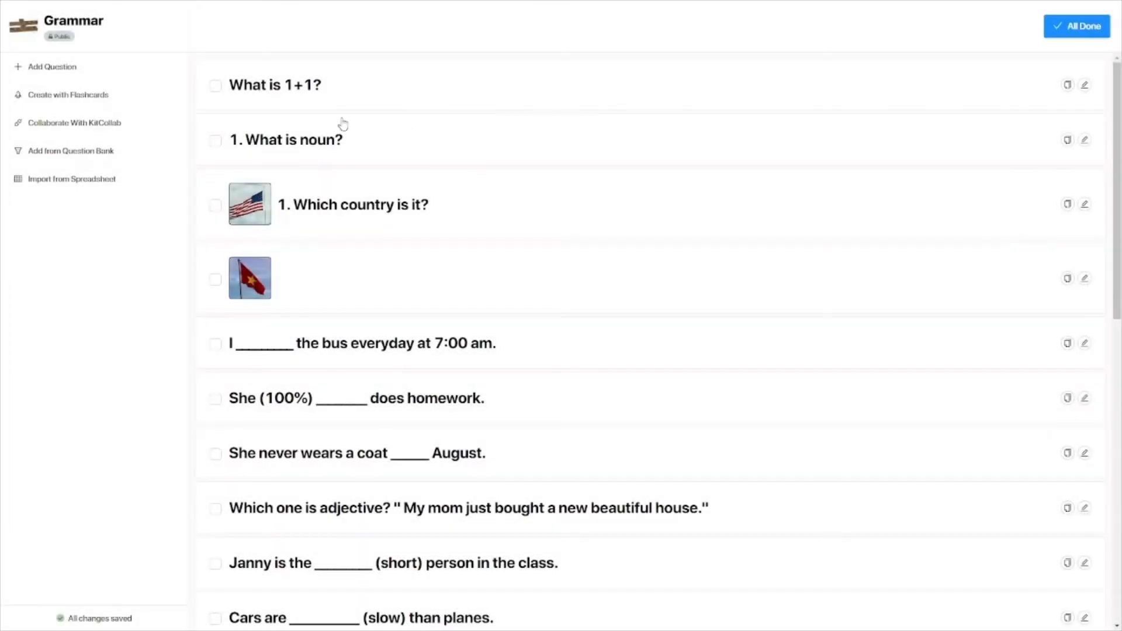
{"action": "left_click", "coordinate": [90, 124]}
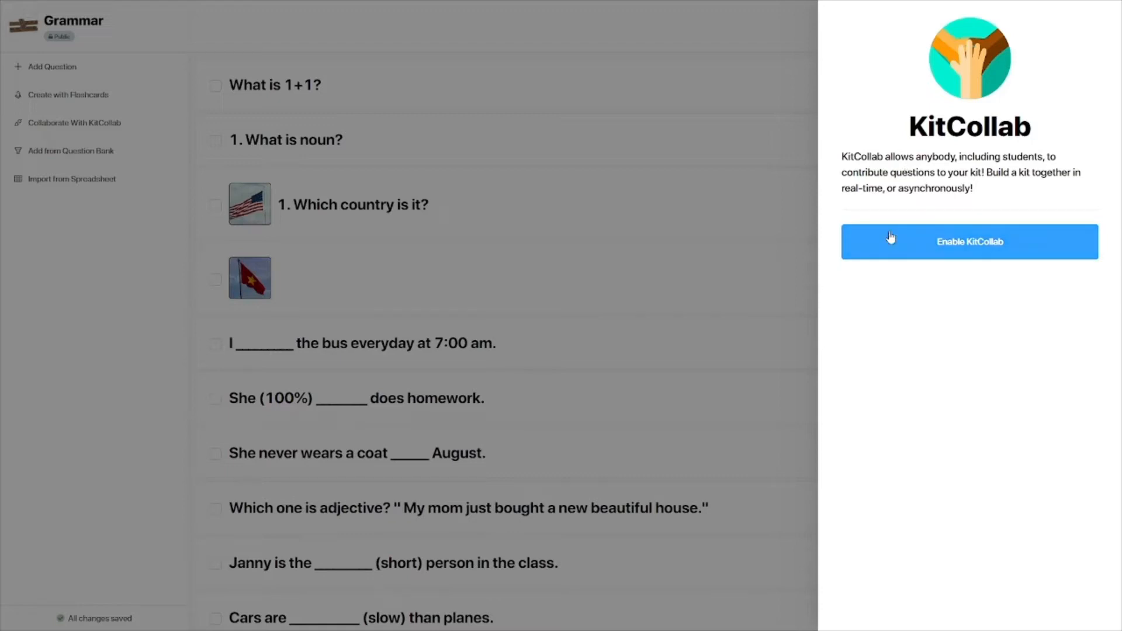
{"action": "left_click", "coordinate": [445, 187]}
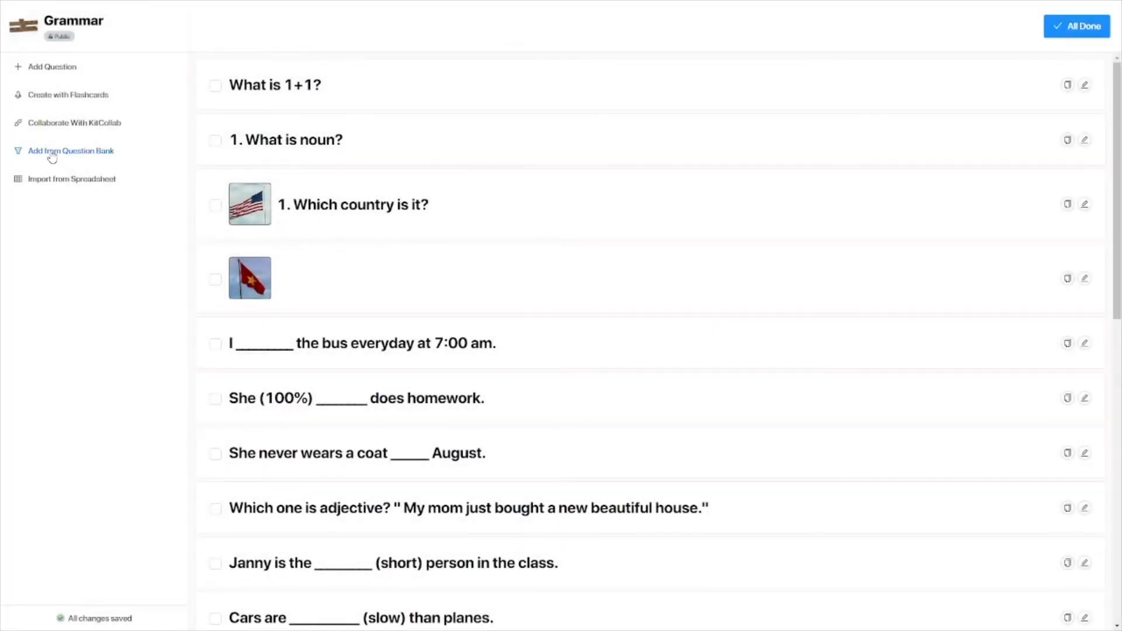
Search the question bank for "Prepositions" and show the questions of the 12-question Prepositions kit.
{"action": "left_click", "coordinate": [52, 152]}
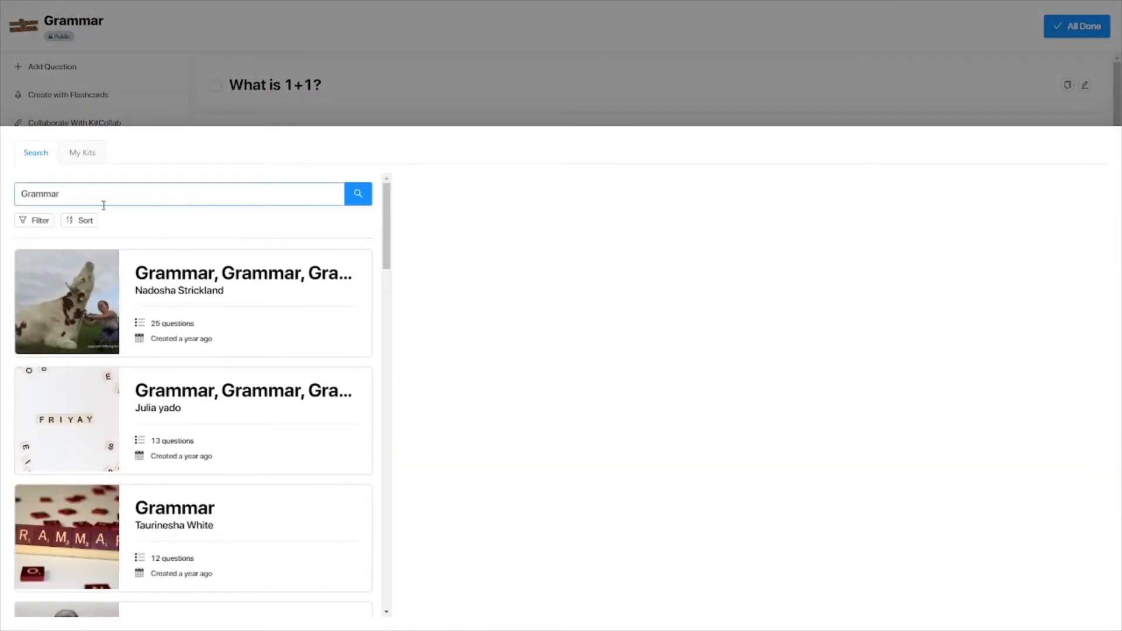
{"action": "double_click", "coordinate": [76, 195]}
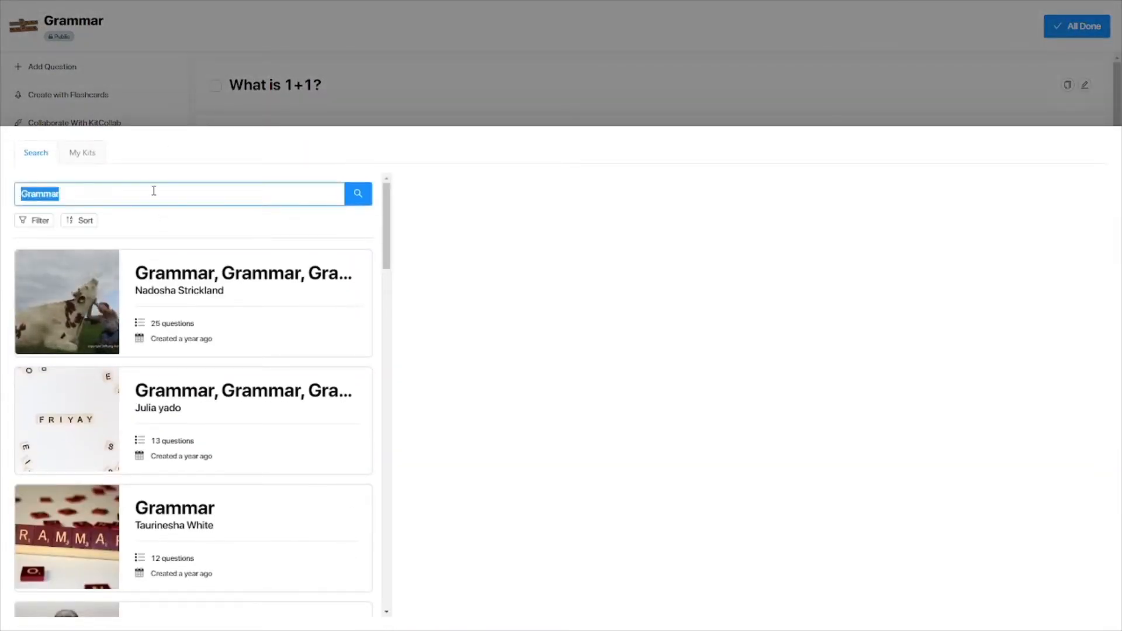
{"action": "key", "text": "BackSpace"}
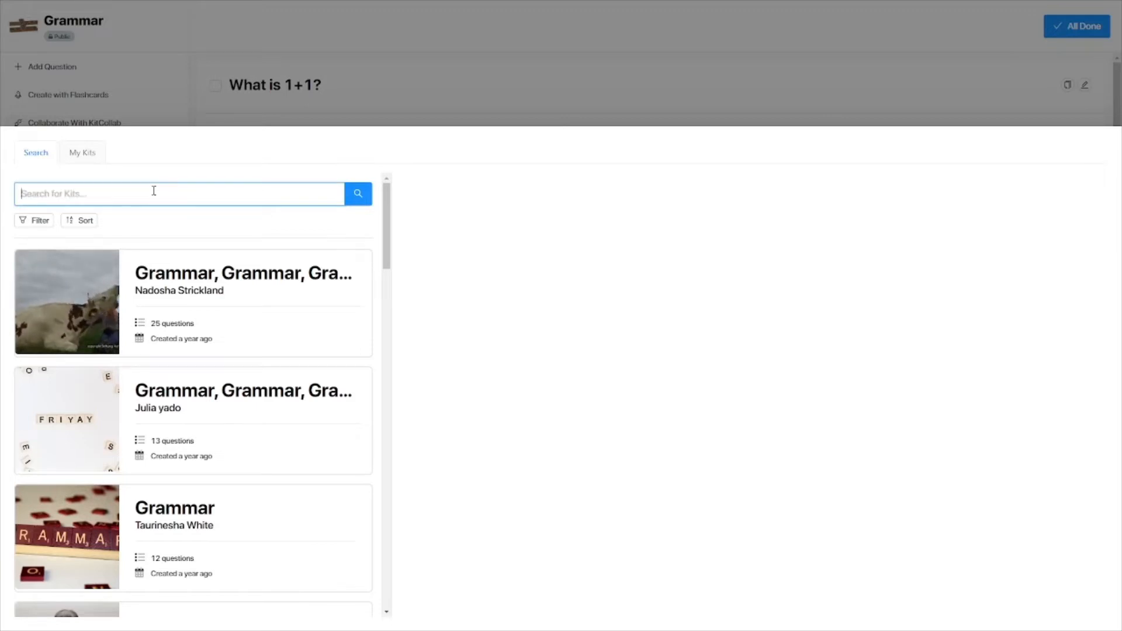
{"action": "type", "text": "Pe"}
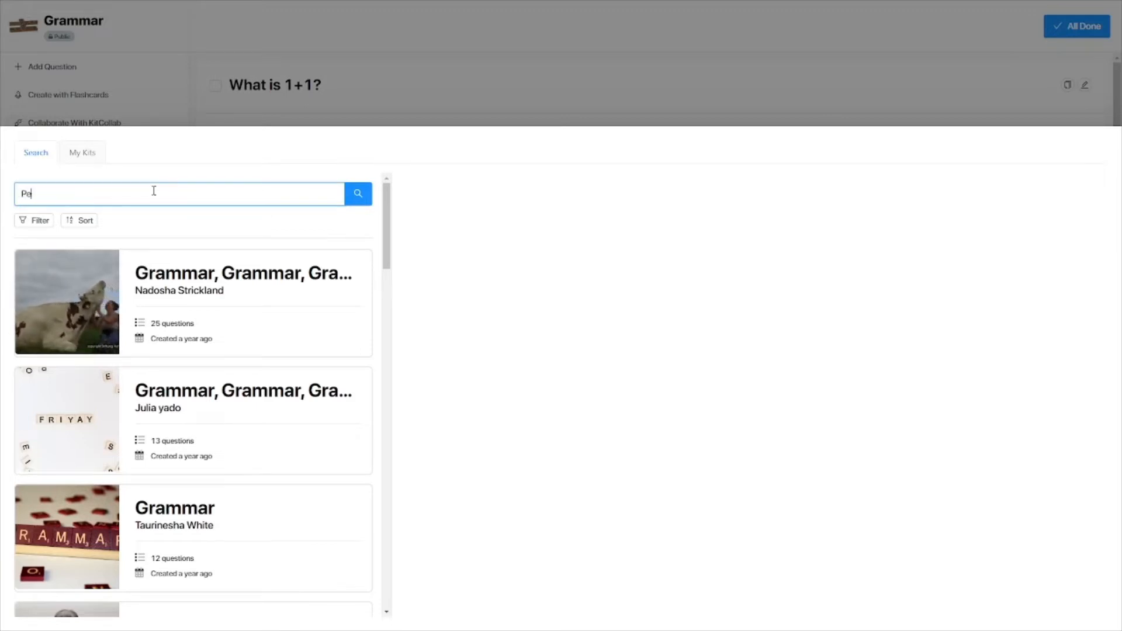
{"action": "type", "text": "sitions"}
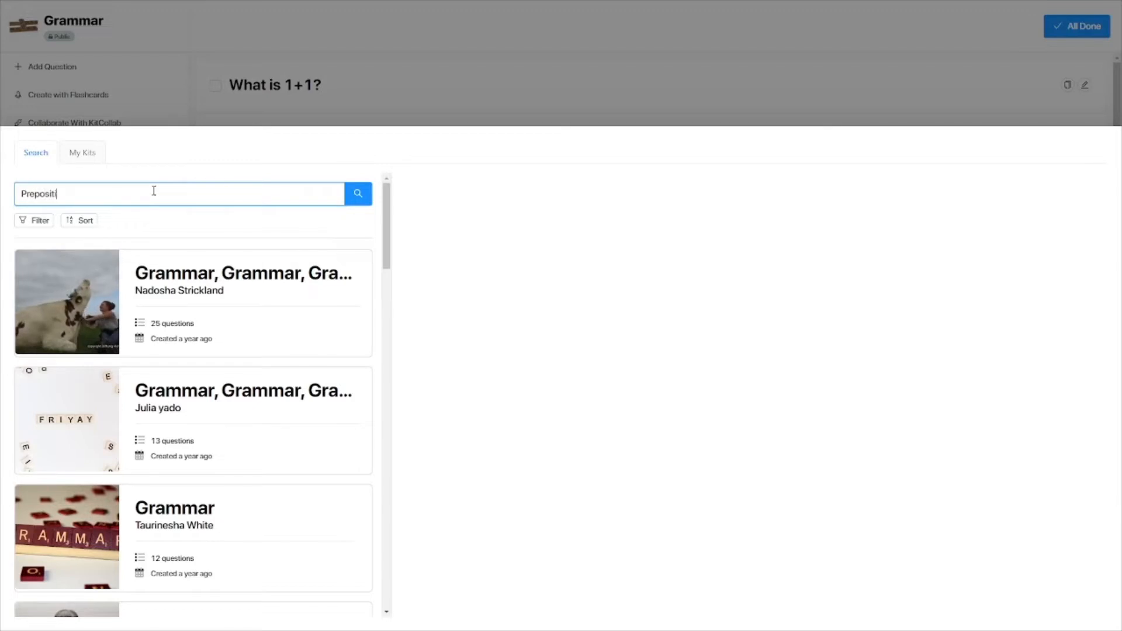
{"action": "left_click", "coordinate": [358, 196]}
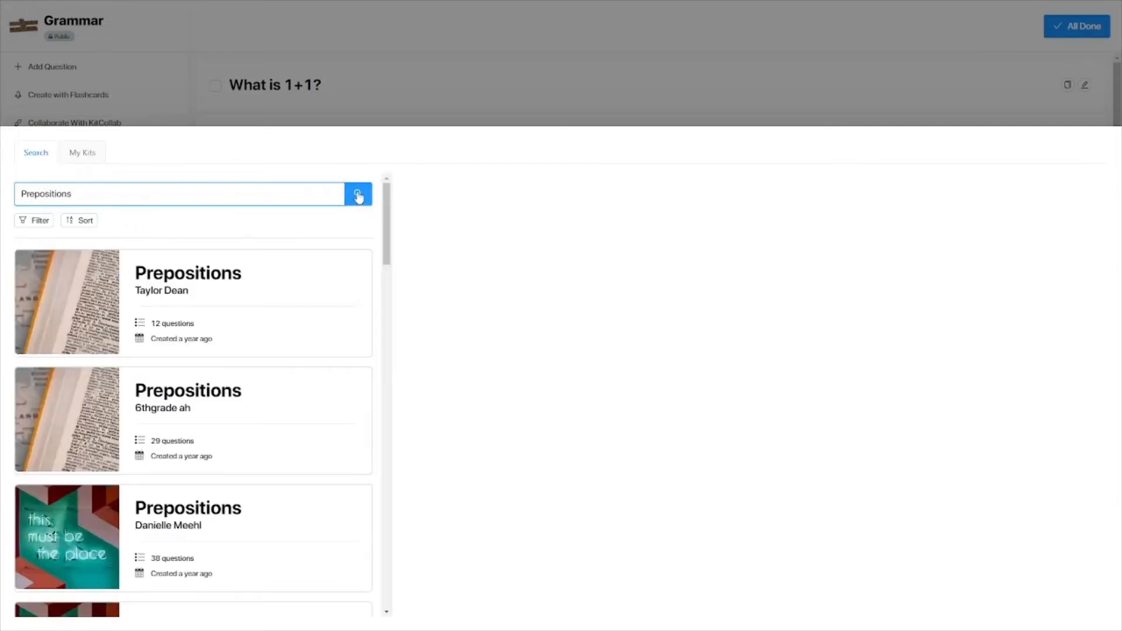
{"action": "left_click", "coordinate": [260, 295]}
{"action": "left_click", "coordinate": [225, 345]}
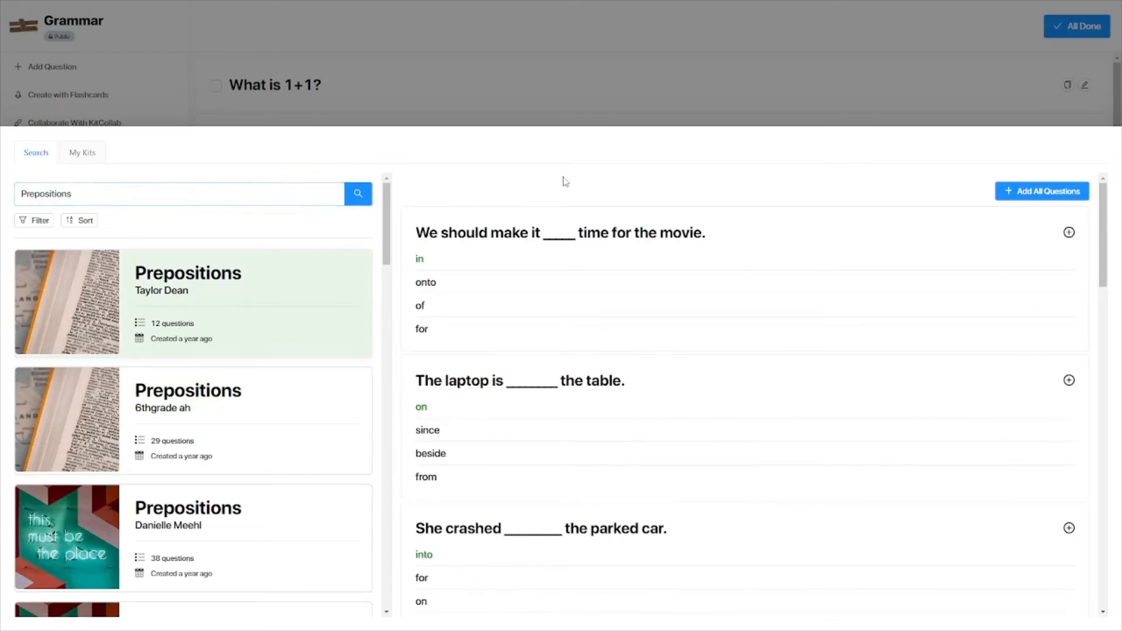
Add all questions of the selected Prepositions kit to the Grammar kit and look through the updated question list.
{"action": "left_click", "coordinate": [1022, 202]}
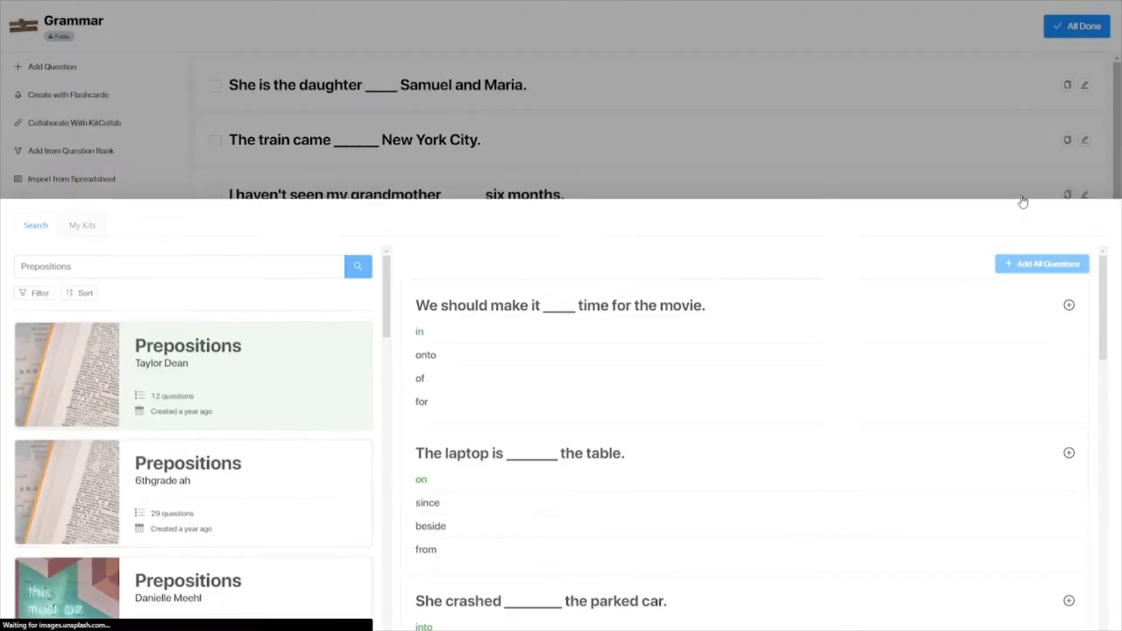
{"action": "scroll", "coordinate": [477, 295], "scroll_direction": "down", "scroll_amount": 7}
{"action": "scroll", "coordinate": [478, 295], "scroll_direction": "down", "scroll_amount": 15}
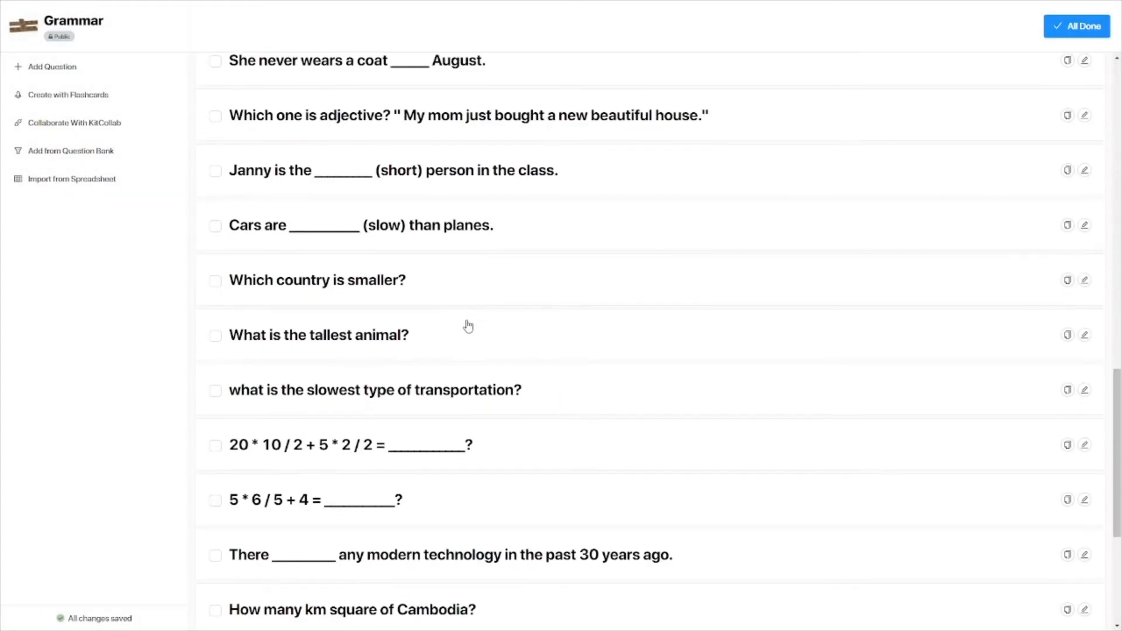
{"action": "scroll", "coordinate": [431, 366], "scroll_direction": "up", "scroll_amount": 20}
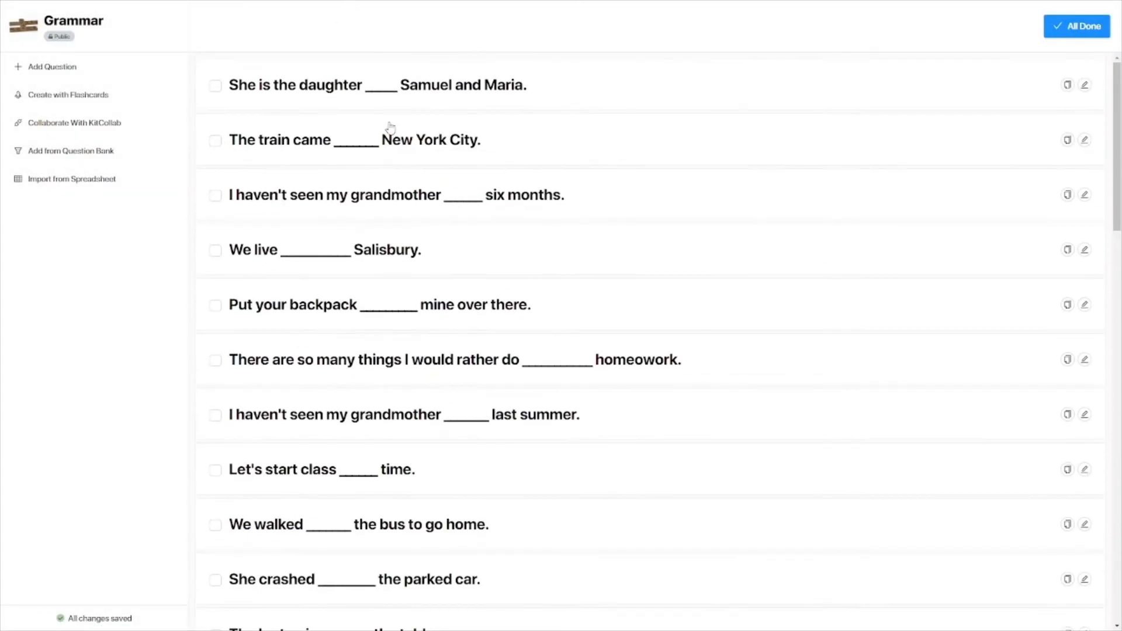
{"action": "scroll", "coordinate": [353, 526], "scroll_direction": "down", "scroll_amount": 15}
{"action": "scroll", "coordinate": [363, 501], "scroll_direction": "up", "scroll_amount": 15}
From the question bank's 25-question grammar kit, add the "BRAIN BREAK!" question about the letter that comes after M.
{"action": "left_click", "coordinate": [85, 151]}
{"action": "left_click", "coordinate": [144, 282]}
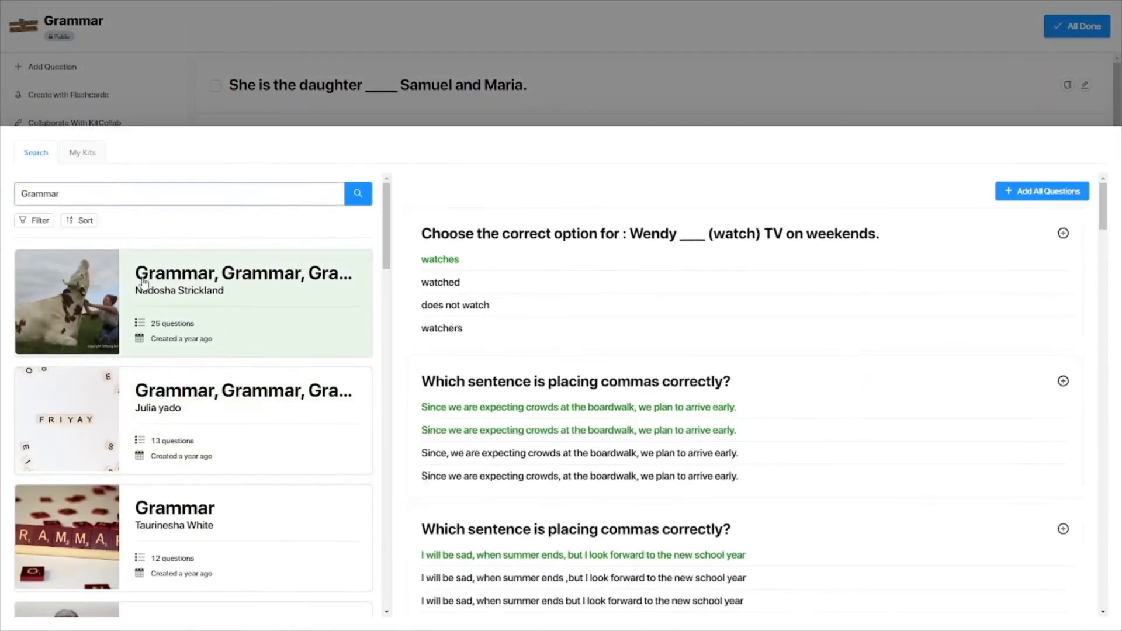
{"action": "left_click", "coordinate": [210, 395]}
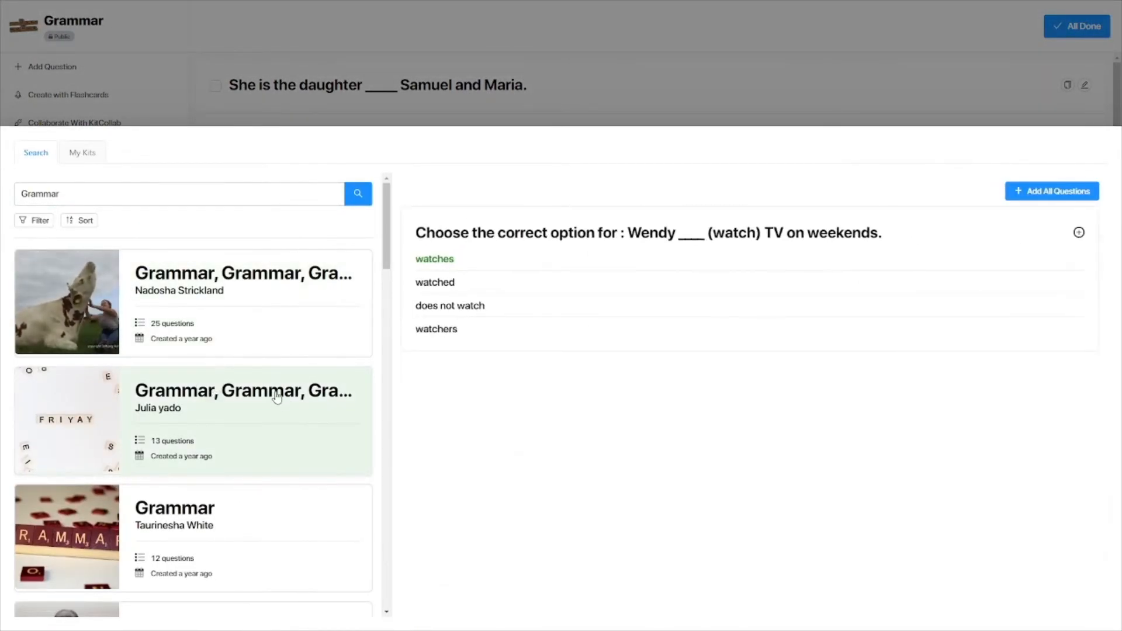
{"action": "left_click", "coordinate": [255, 320]}
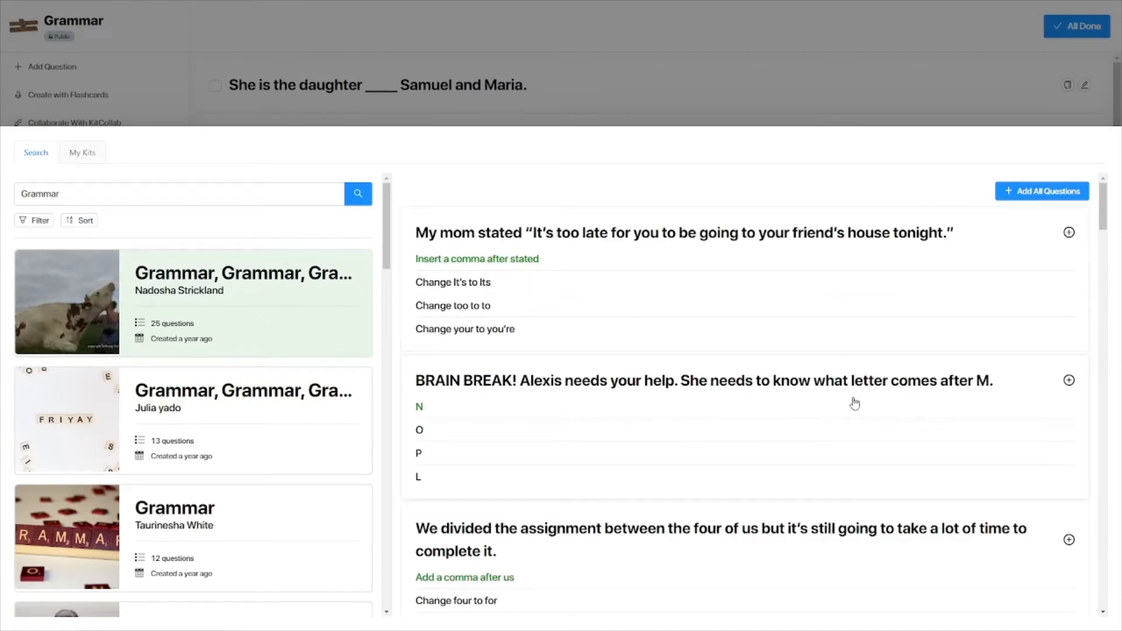
{"action": "left_click", "coordinate": [1069, 381]}
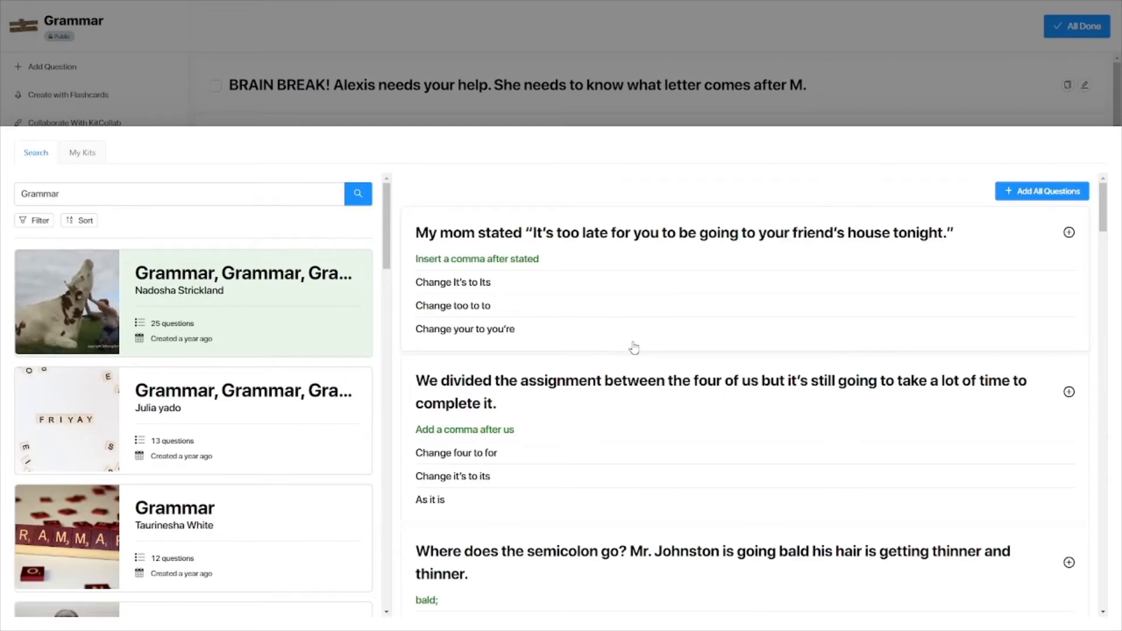
Preview the 13-question grammar kit, leave the question bank, review the Grammar kit's questions and finish editing the kit.
{"action": "left_click", "coordinate": [246, 418]}
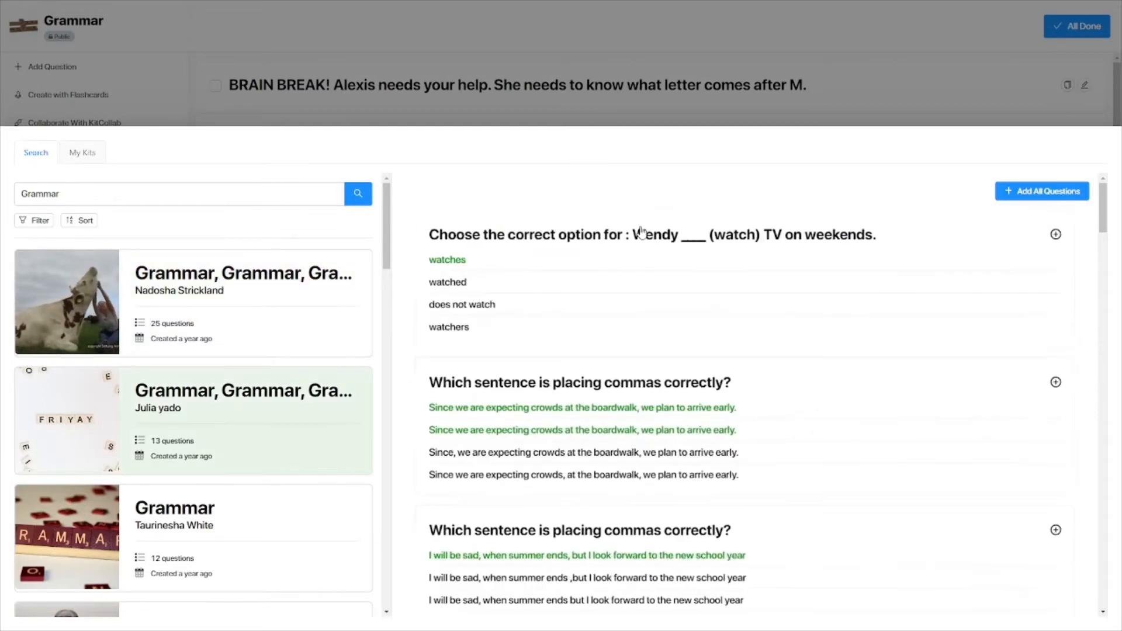
{"action": "left_click", "coordinate": [703, 92]}
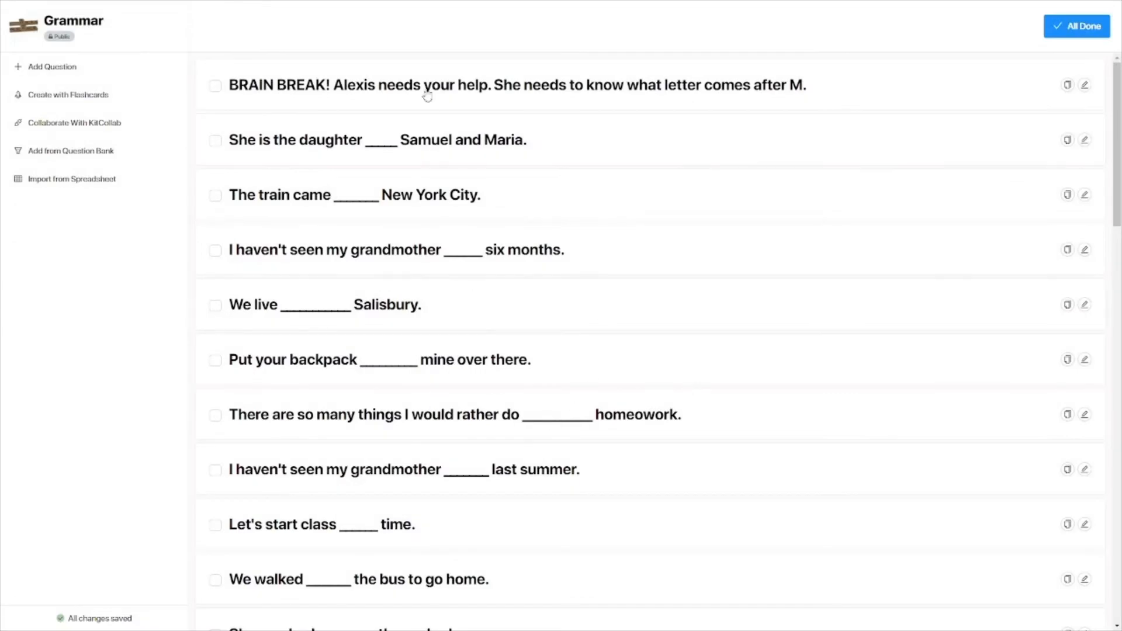
{"action": "scroll", "coordinate": [391, 444], "scroll_direction": "down", "scroll_amount": 8}
{"action": "scroll", "coordinate": [414, 435], "scroll_direction": "up", "scroll_amount": 8}
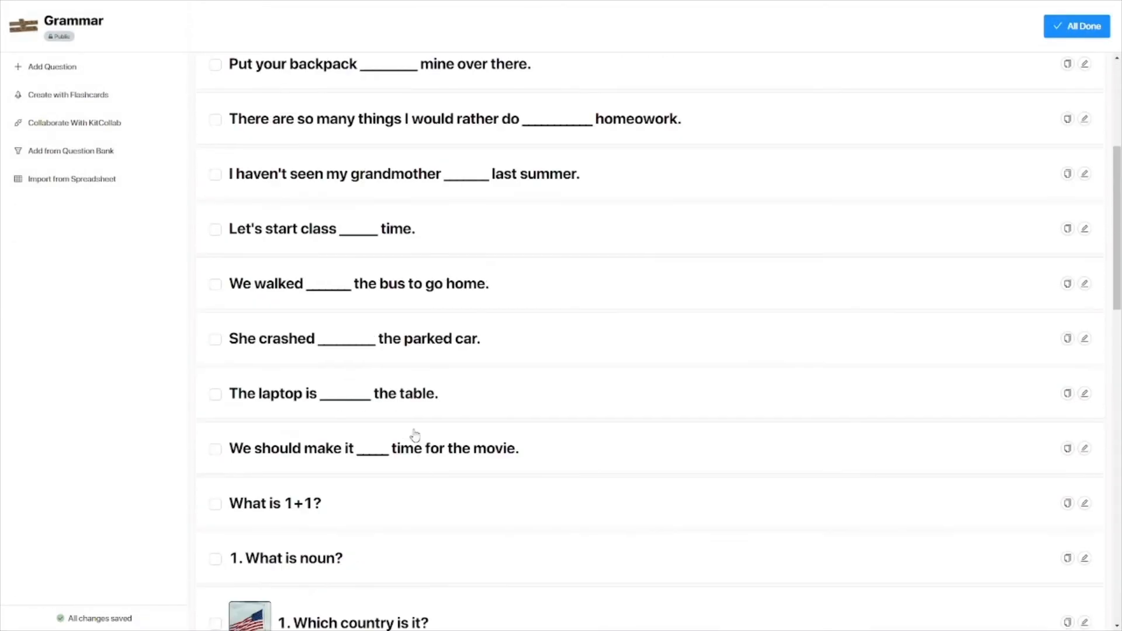
{"action": "left_click", "coordinate": [1066, 36]}
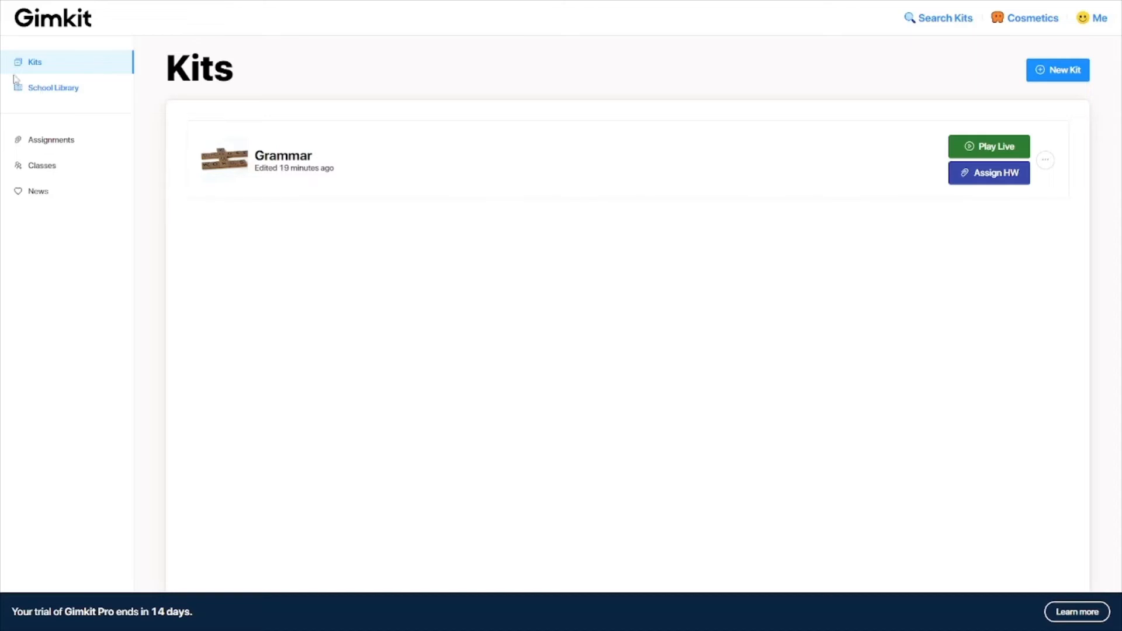
Look at the Assignments page and read through the News announcements, including the one about assignments being removed.
{"action": "left_click", "coordinate": [51, 146]}
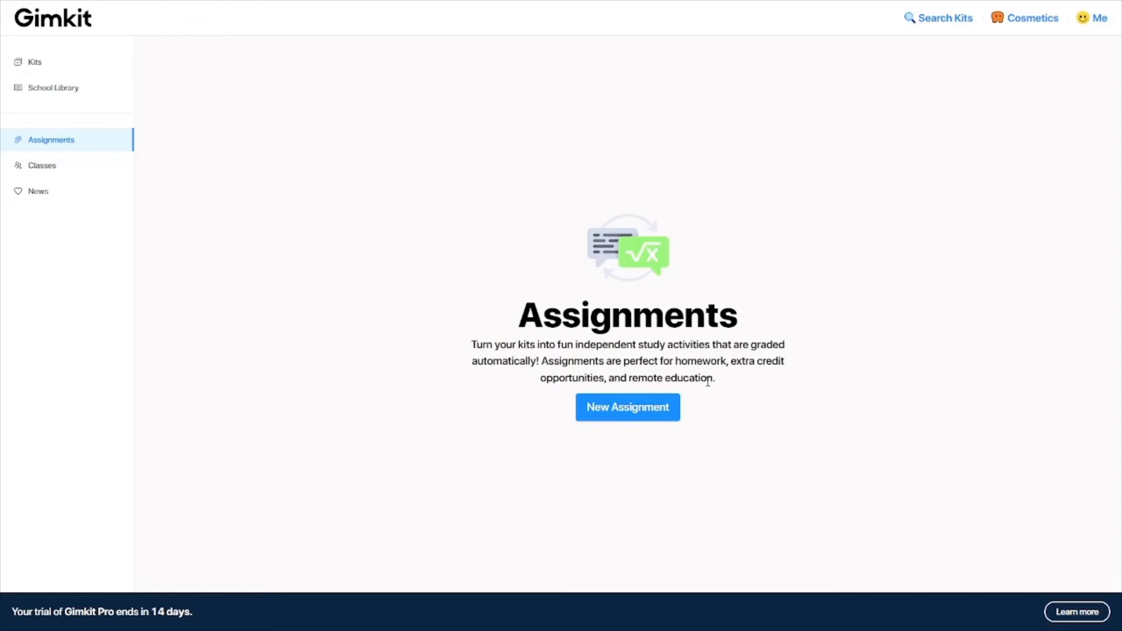
{"action": "left_click", "coordinate": [41, 194]}
{"action": "scroll", "coordinate": [567, 316], "scroll_direction": "down", "scroll_amount": 15}
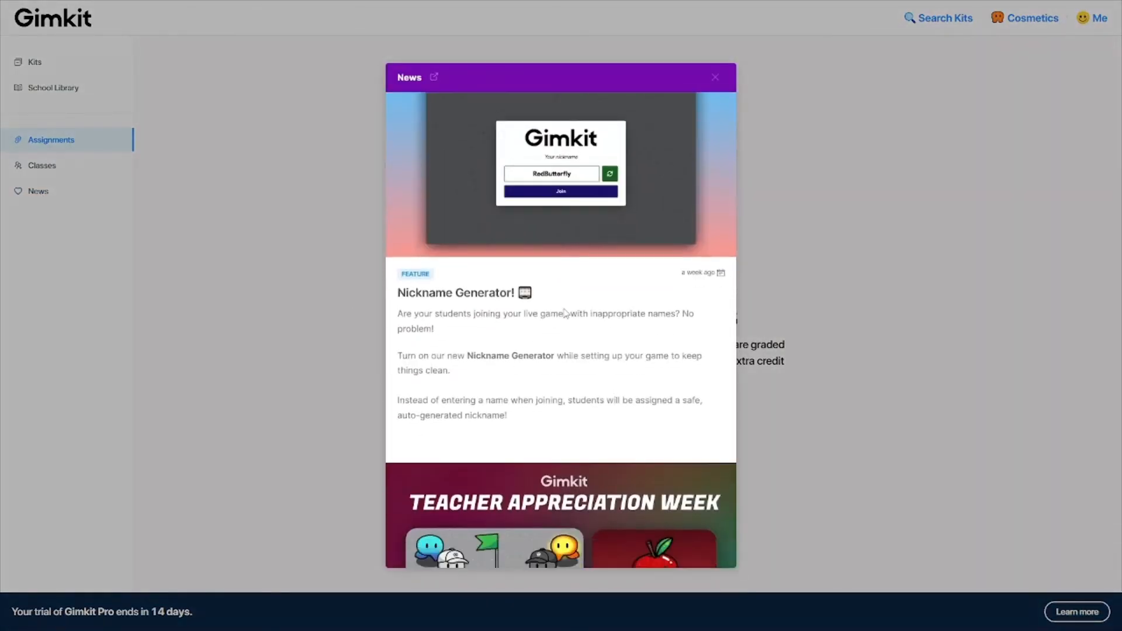
{"action": "scroll", "coordinate": [565, 312], "scroll_direction": "down", "scroll_amount": 7}
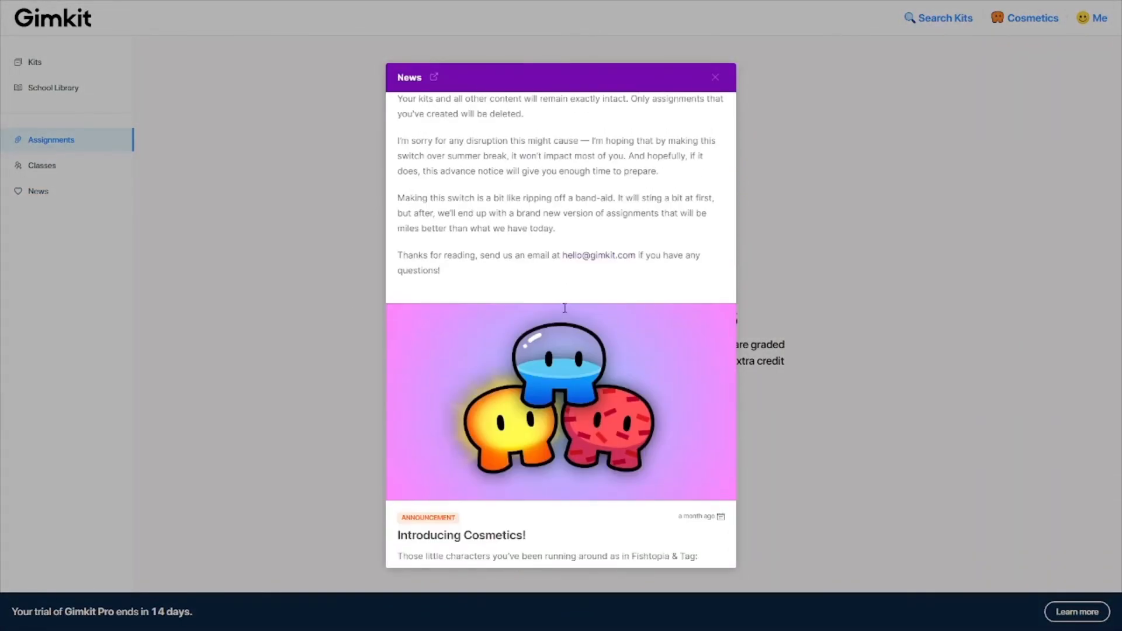
{"action": "scroll", "coordinate": [564, 313], "scroll_direction": "up", "scroll_amount": 12}
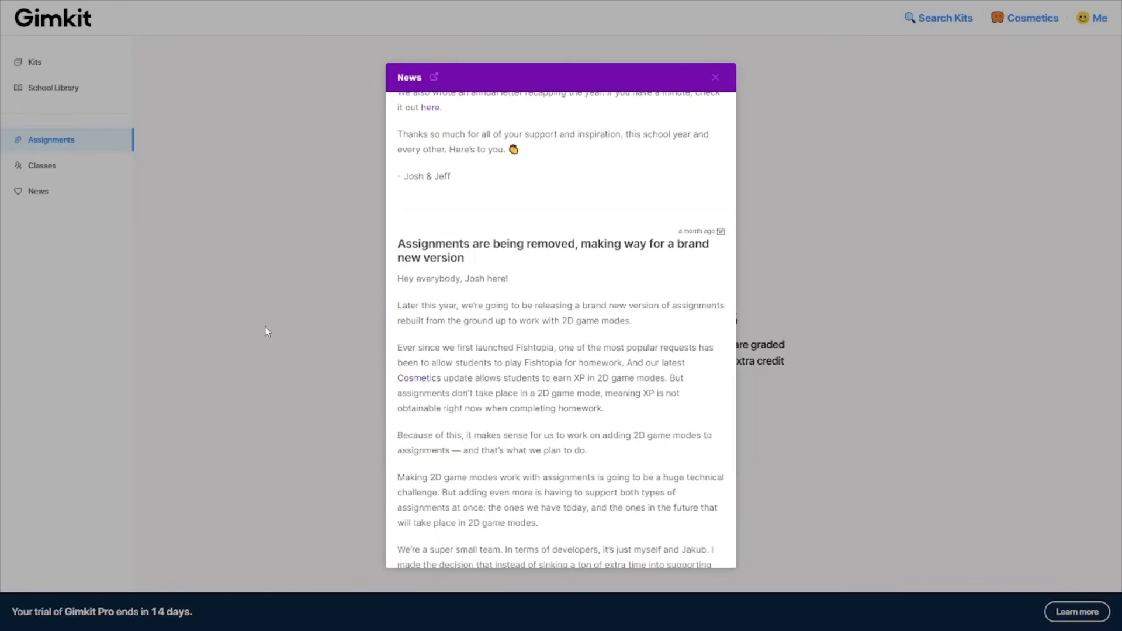
{"action": "left_click", "coordinate": [233, 265]}
Create a new class named "1st Period" with the medium blue class color.
{"action": "left_click", "coordinate": [80, 171]}
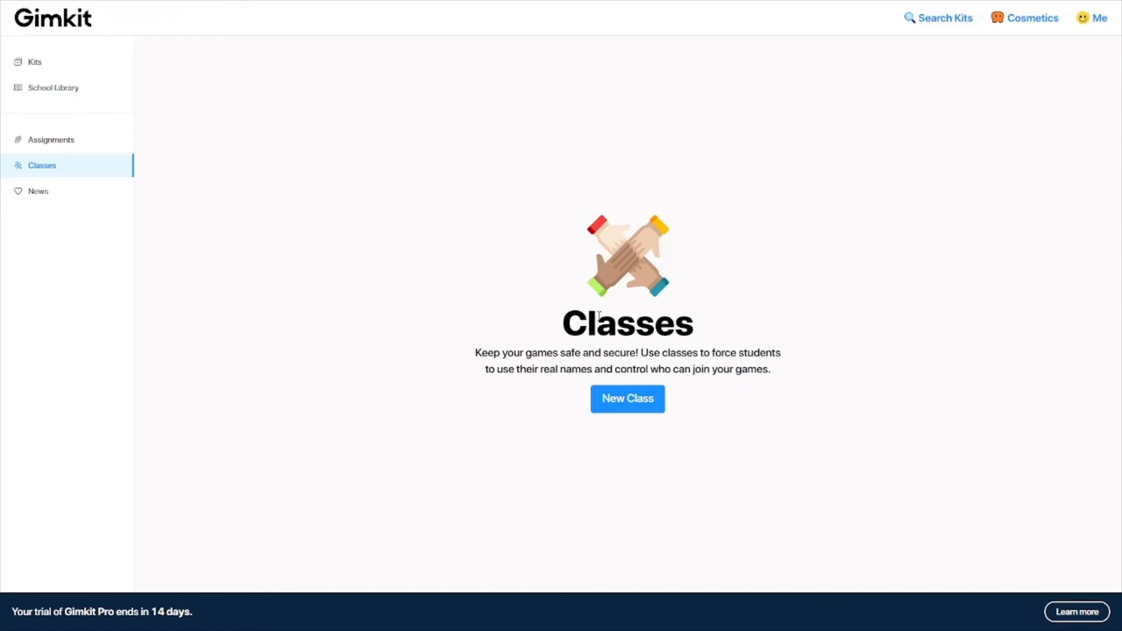
{"action": "left_click", "coordinate": [634, 409]}
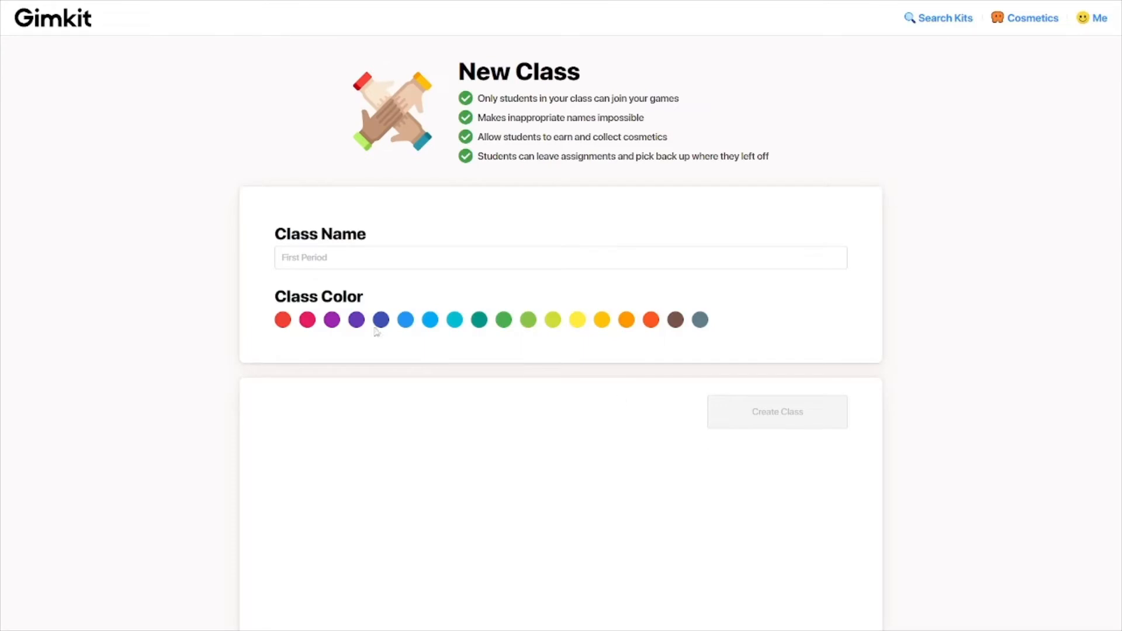
{"action": "left_click", "coordinate": [380, 268]}
{"action": "type", "text": "1st"}
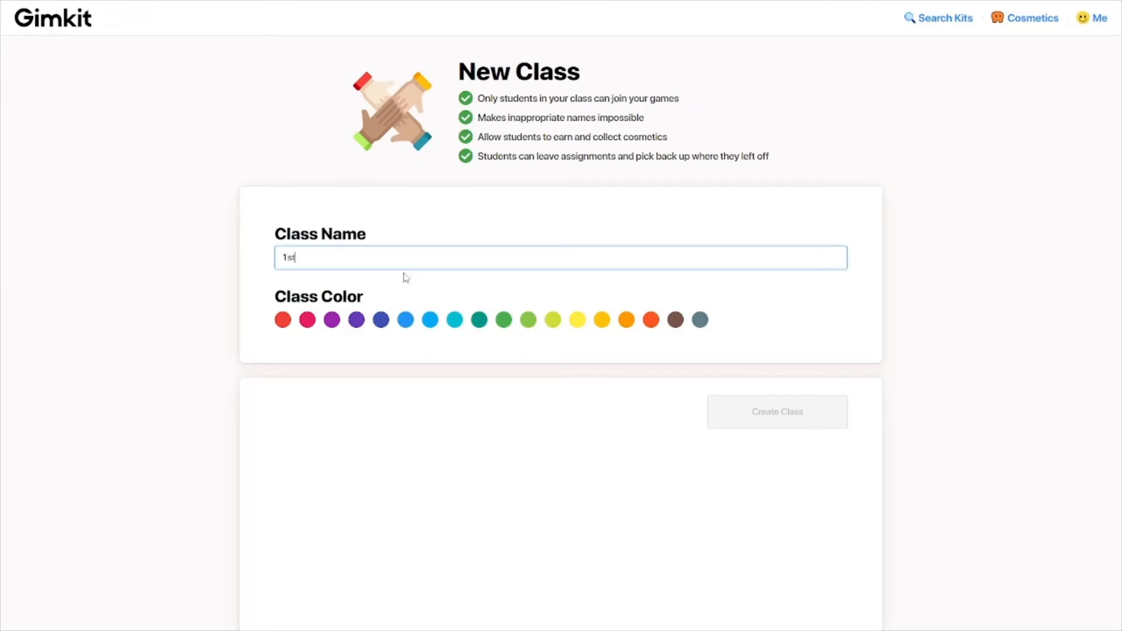
{"action": "type", "text": " Period"}
{"action": "left_click", "coordinate": [406, 319]}
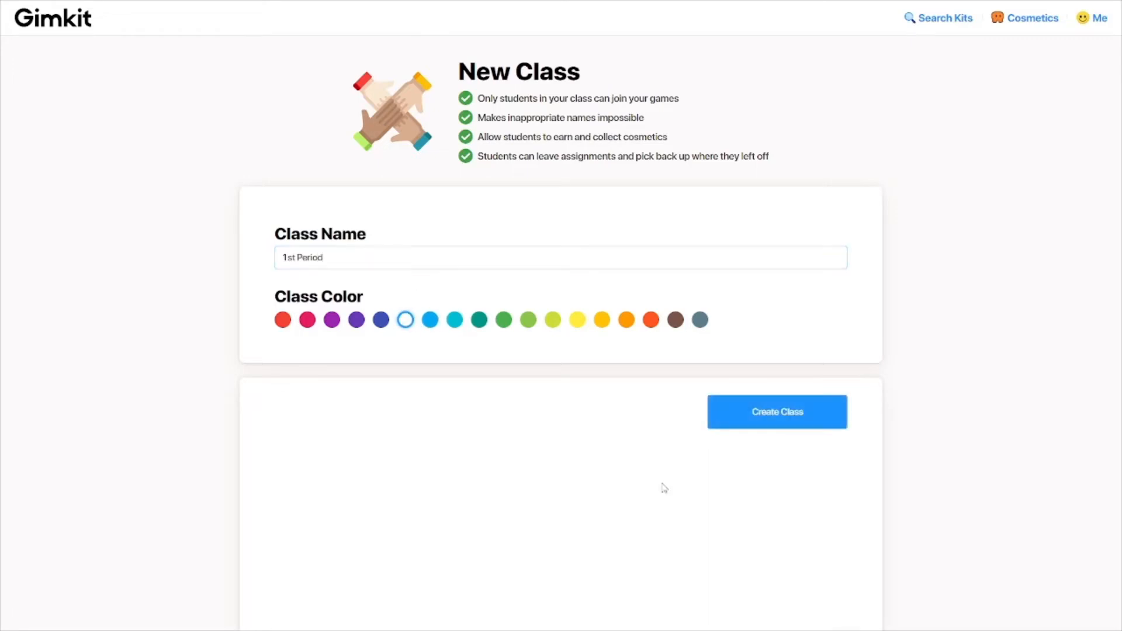
{"action": "left_click", "coordinate": [762, 426]}
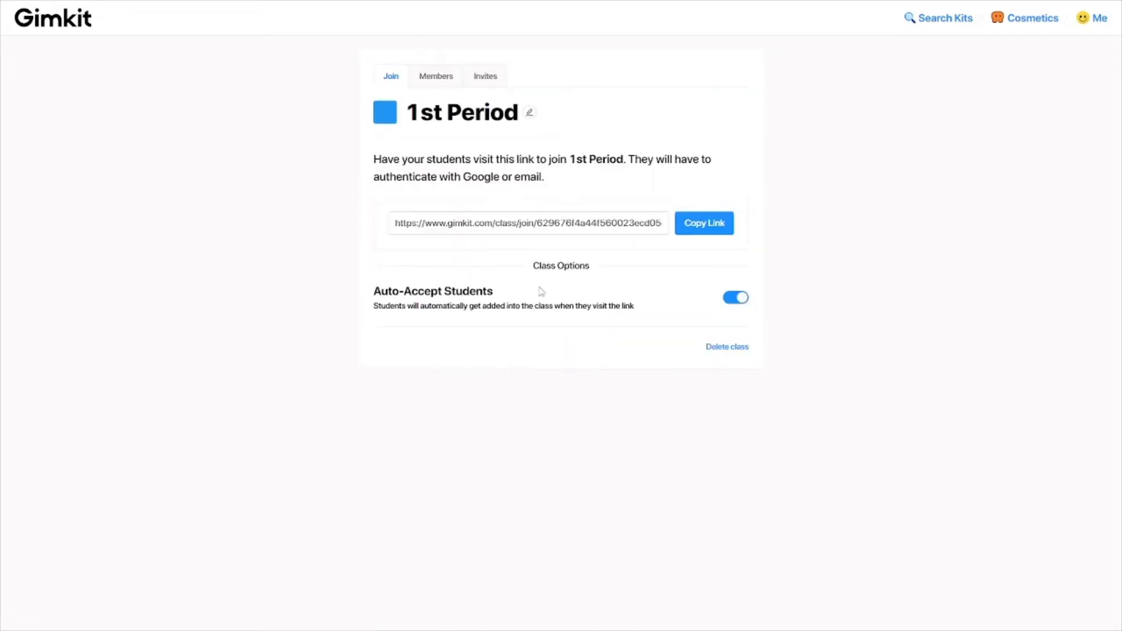
Copy the student join link of the 1st Period class.
{"action": "left_click", "coordinate": [396, 223]}
{"action": "left_click_drag", "start_coordinate": [395, 222], "coordinate": [725, 248]}
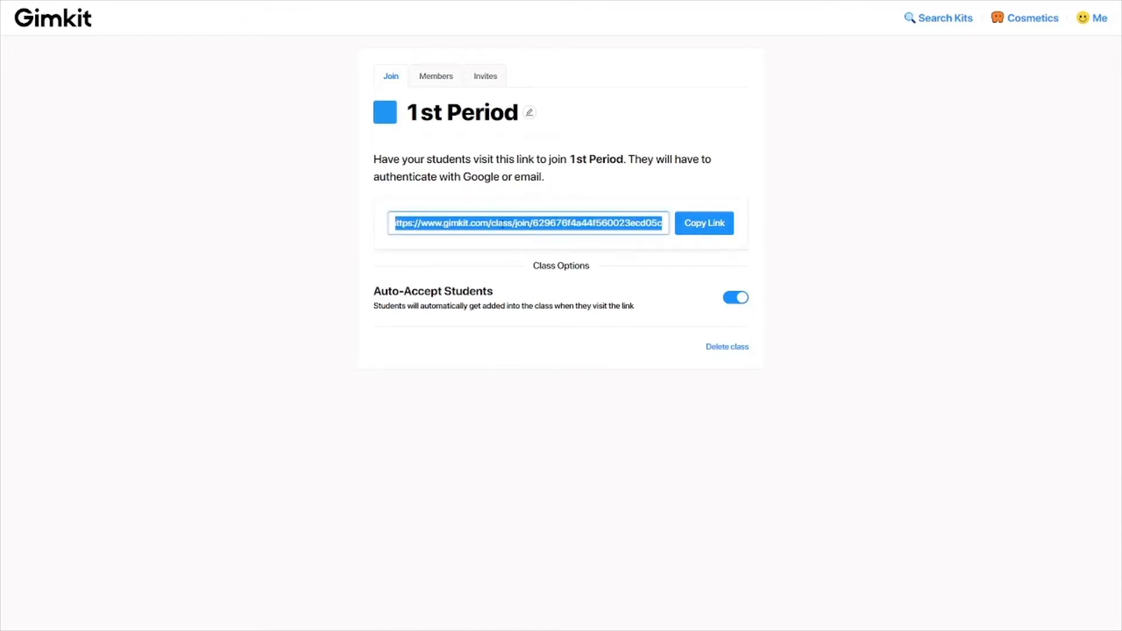
{"action": "left_click", "coordinate": [719, 223]}
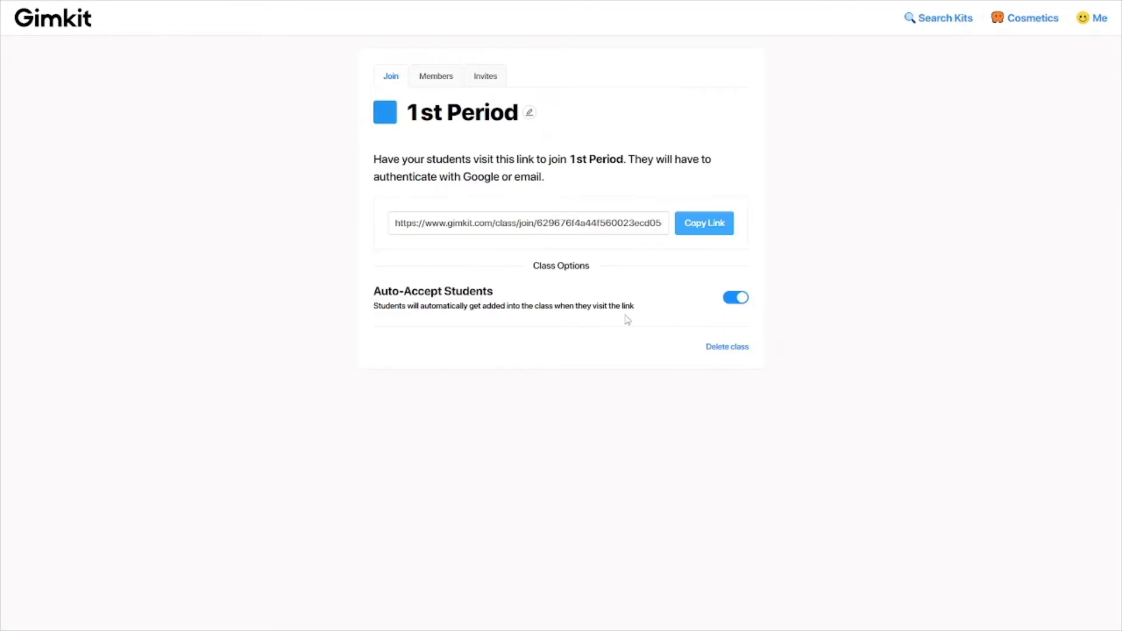
Check the class's member list and turn off Auto-Accept Students in the class options.
{"action": "left_click", "coordinate": [438, 79]}
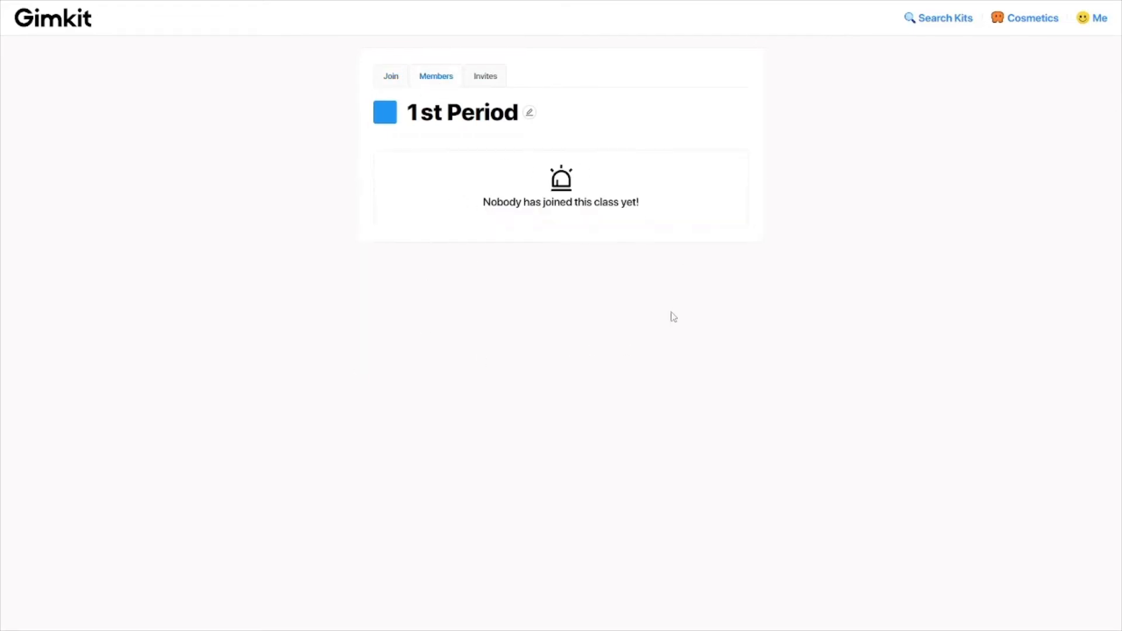
{"action": "left_click", "coordinate": [394, 78]}
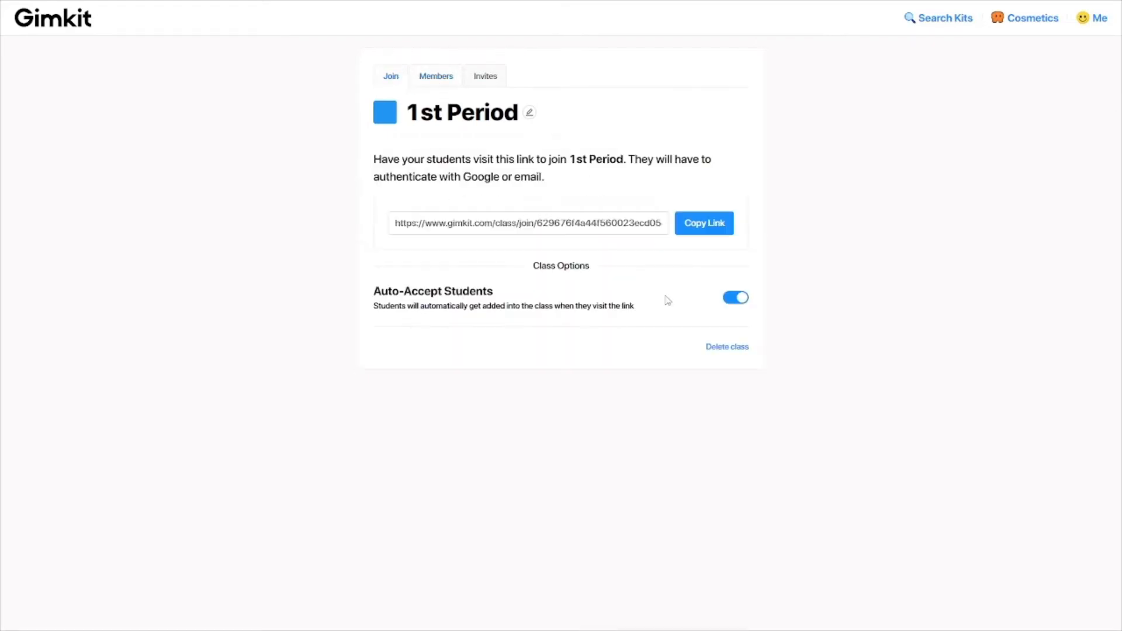
{"action": "left_click", "coordinate": [738, 300]}
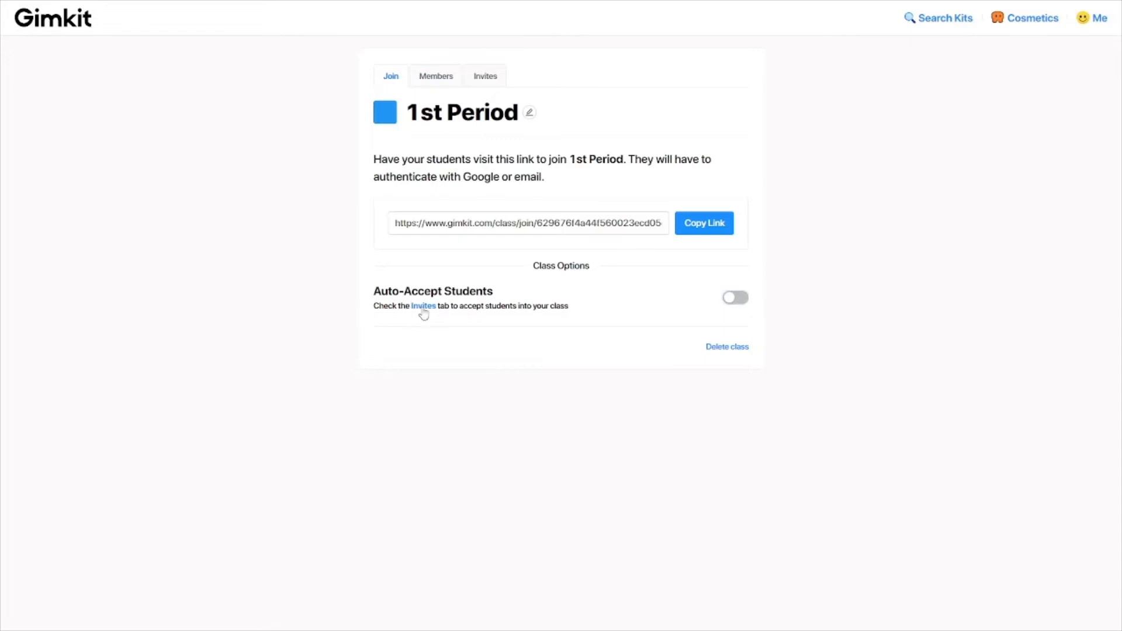
View the pending invites of the 1st Period class and return to its join settings.
{"action": "left_click", "coordinate": [489, 87]}
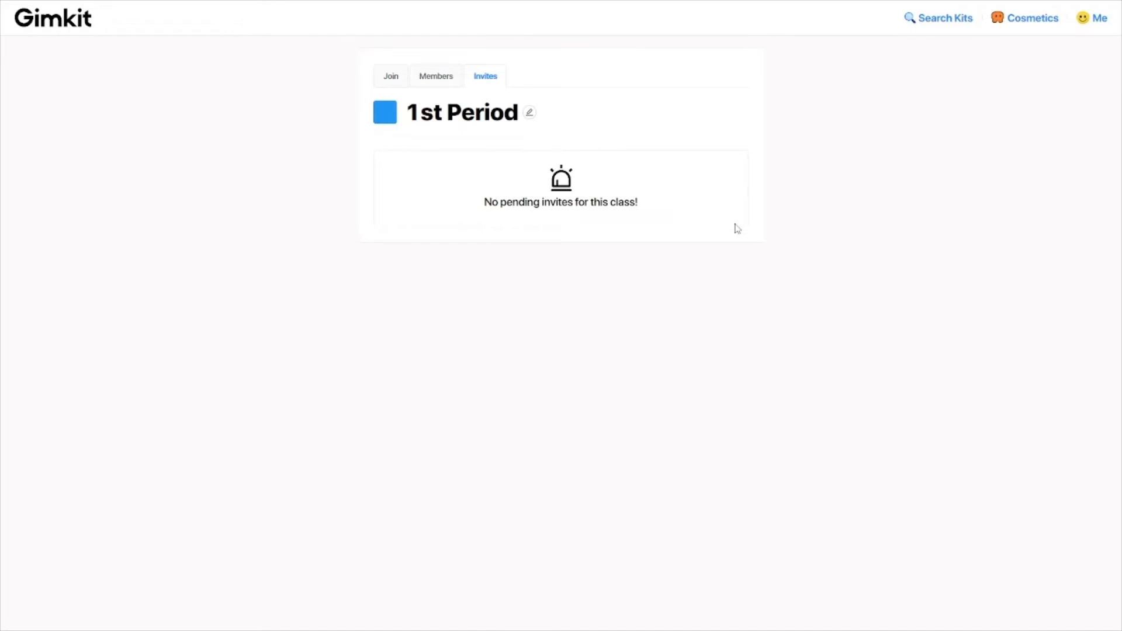
{"action": "left_click", "coordinate": [402, 77]}
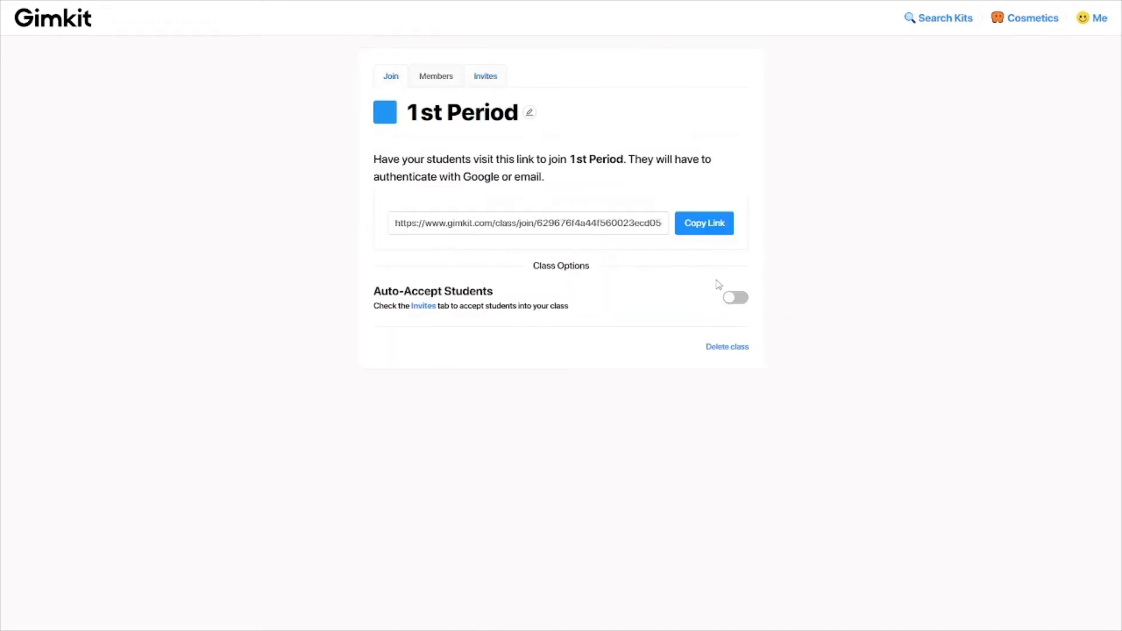
{"action": "left_click", "coordinate": [483, 80]}
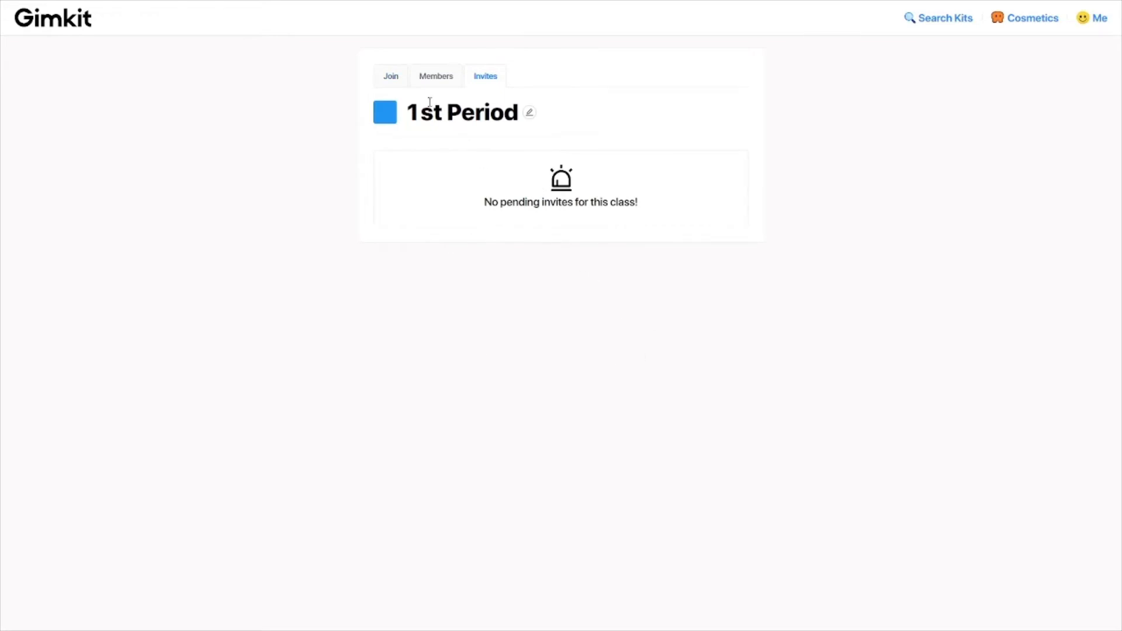
{"action": "left_click", "coordinate": [396, 78]}
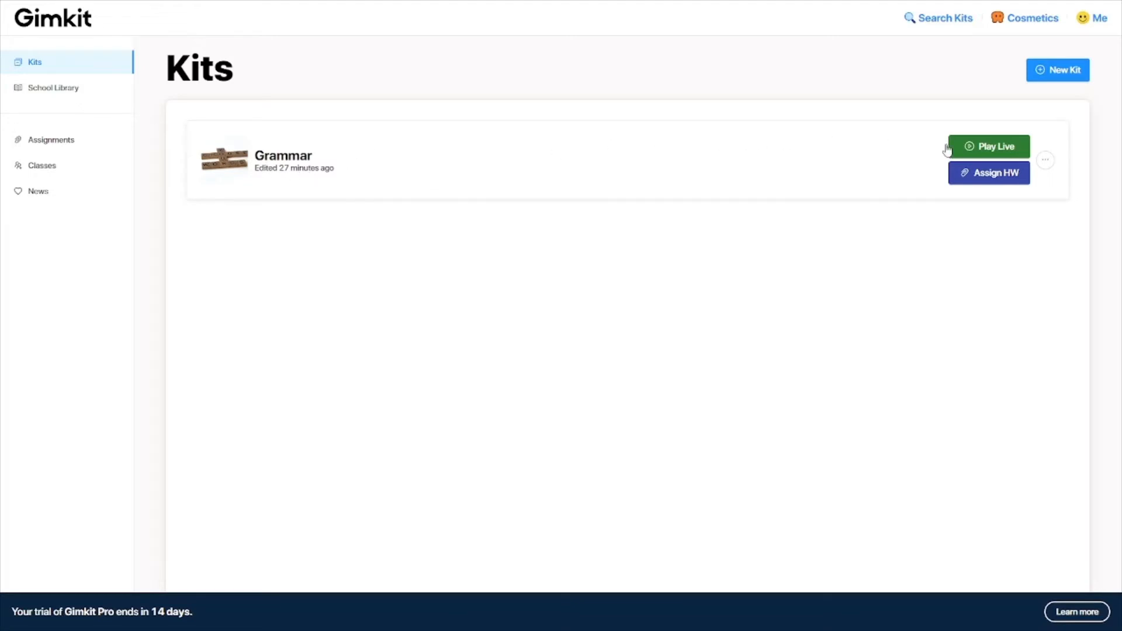
Open the live game mode selection for the Grammar kit and browse the Featured, Popular Picks and Classic Twists modes.
{"action": "left_click", "coordinate": [968, 150]}
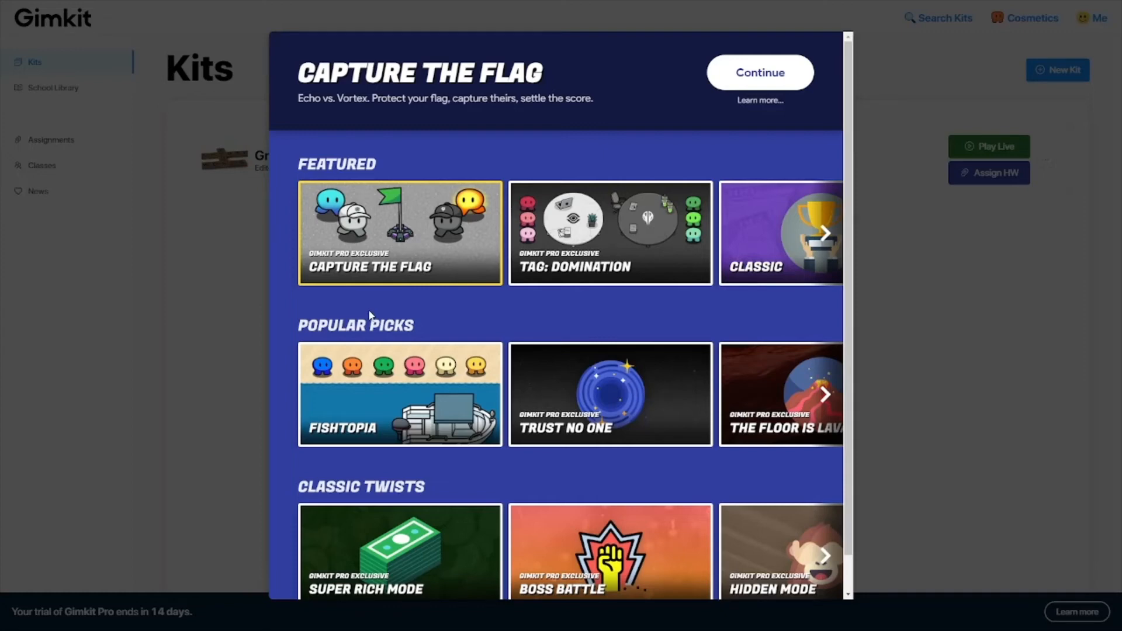
{"action": "scroll", "coordinate": [555, 292], "scroll_direction": "down", "scroll_amount": 1}
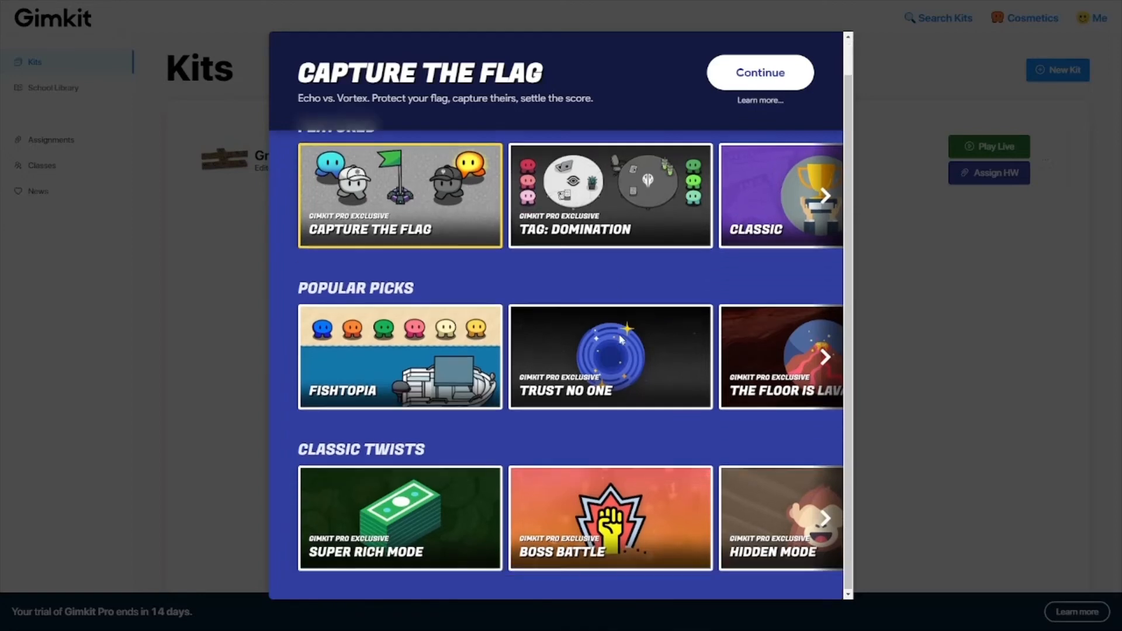
{"action": "scroll", "coordinate": [614, 351], "scroll_direction": "up", "scroll_amount": 1}
{"action": "scroll", "coordinate": [616, 357], "scroll_direction": "down", "scroll_amount": 1}
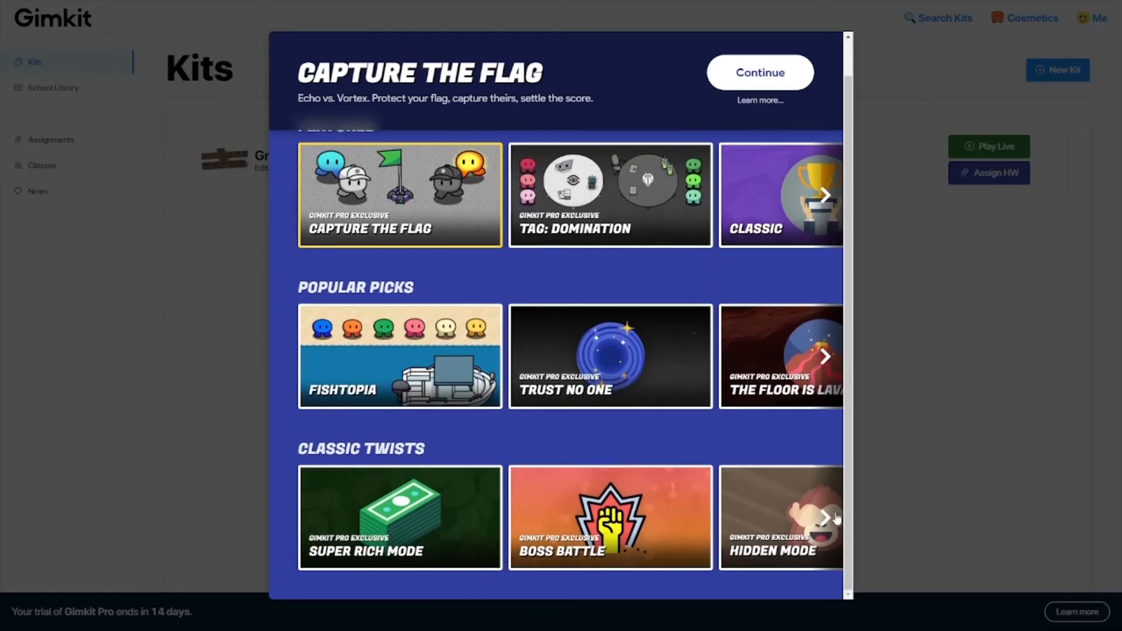
{"action": "left_click", "coordinate": [825, 517]}
{"action": "left_click", "coordinate": [828, 518]}
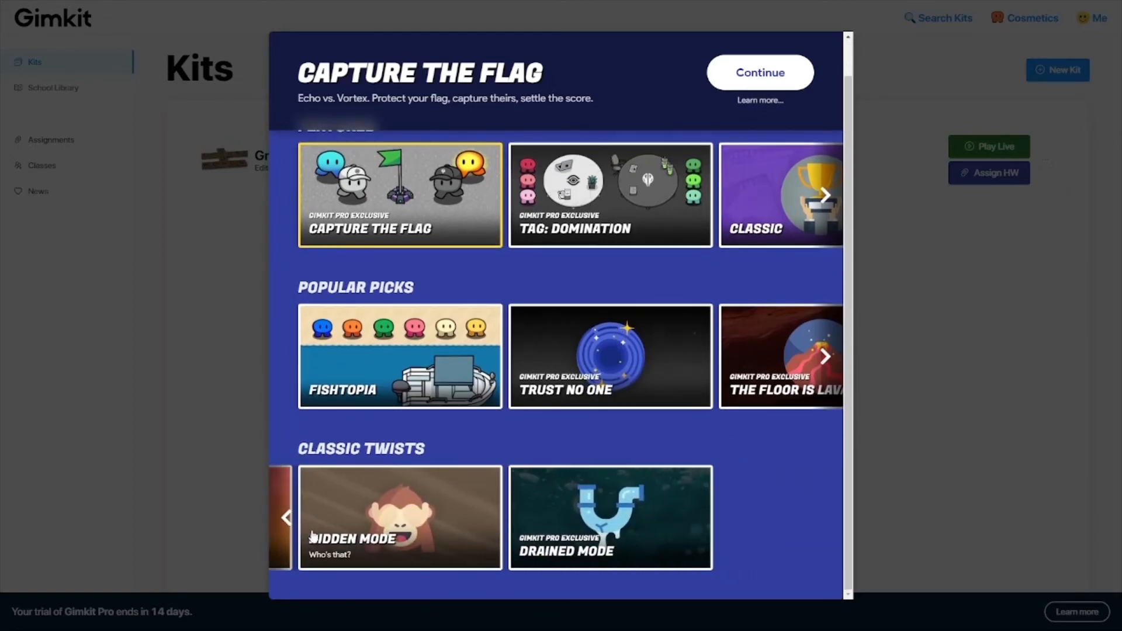
{"action": "left_click", "coordinate": [286, 517]}
{"action": "left_click", "coordinate": [825, 357]}
{"action": "left_click", "coordinate": [825, 356]}
{"action": "left_click", "coordinate": [825, 357]}
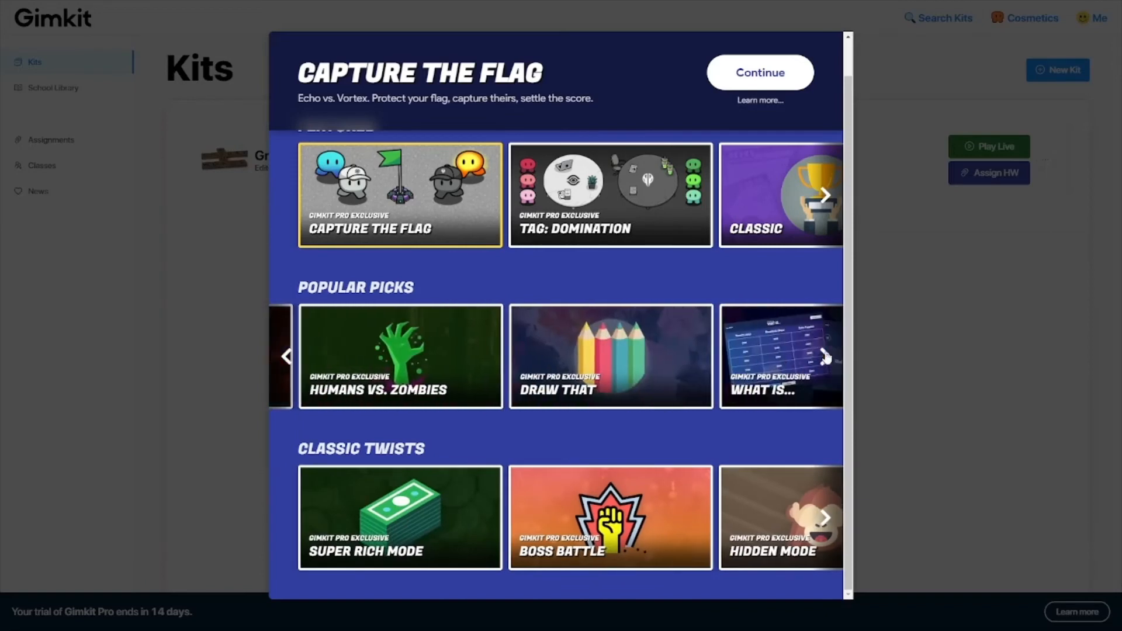
{"action": "left_click", "coordinate": [825, 356]}
{"action": "scroll", "coordinate": [556, 298], "scroll_direction": "up", "scroll_amount": 1}
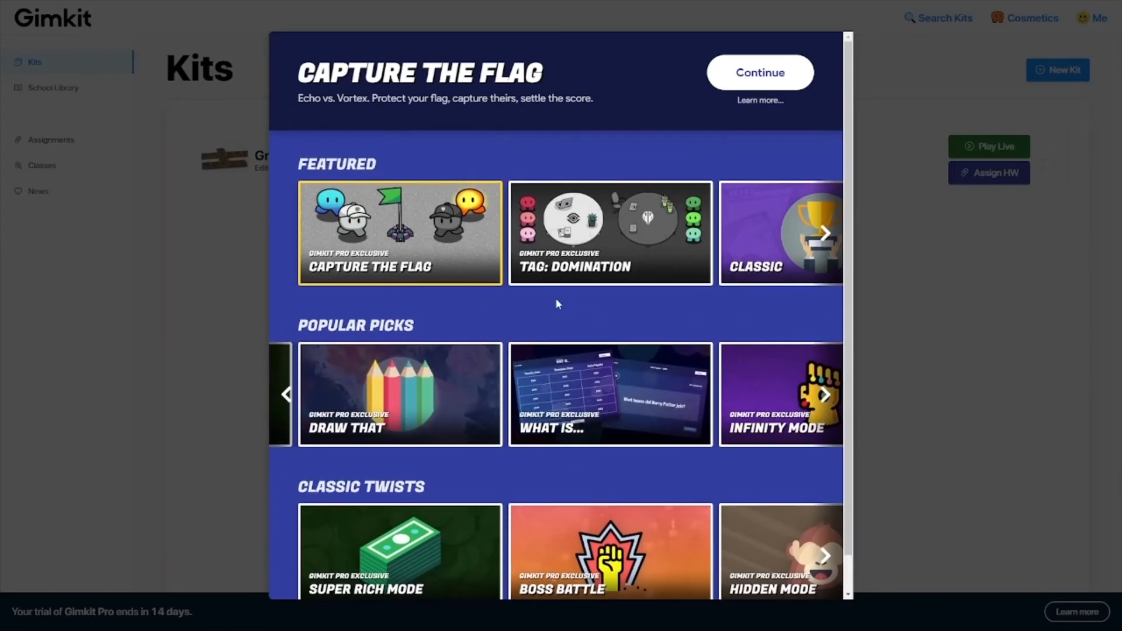
Choose the featured Classic game mode and open its game settings.
{"action": "left_click", "coordinate": [825, 233]}
{"action": "left_click", "coordinate": [825, 233]}
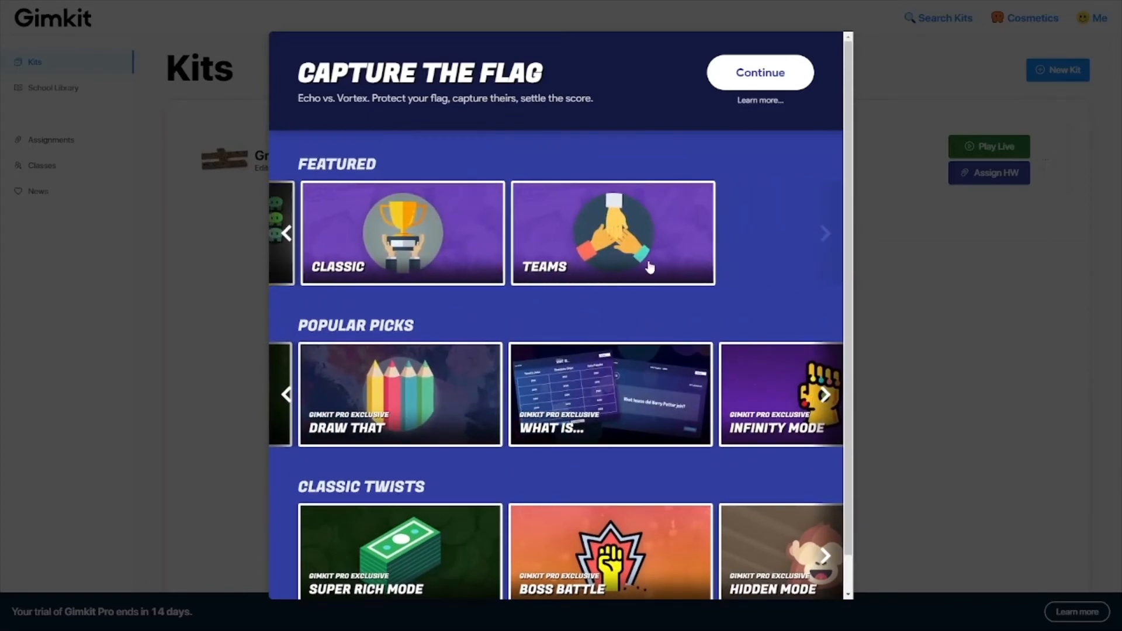
{"action": "left_click", "coordinate": [432, 240]}
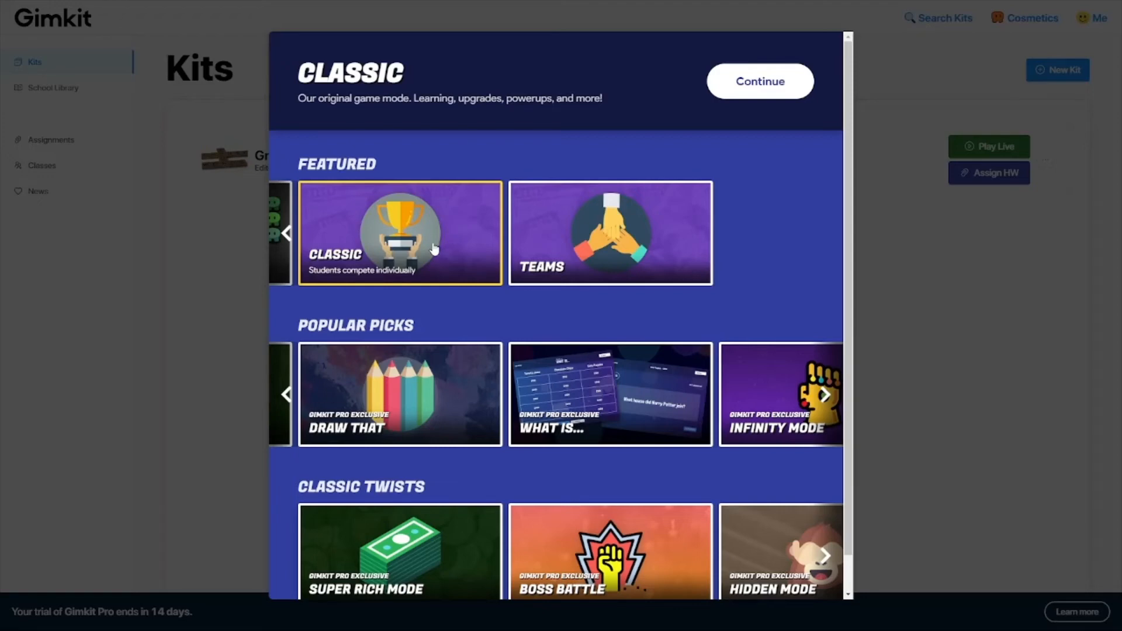
{"action": "left_click", "coordinate": [745, 85]}
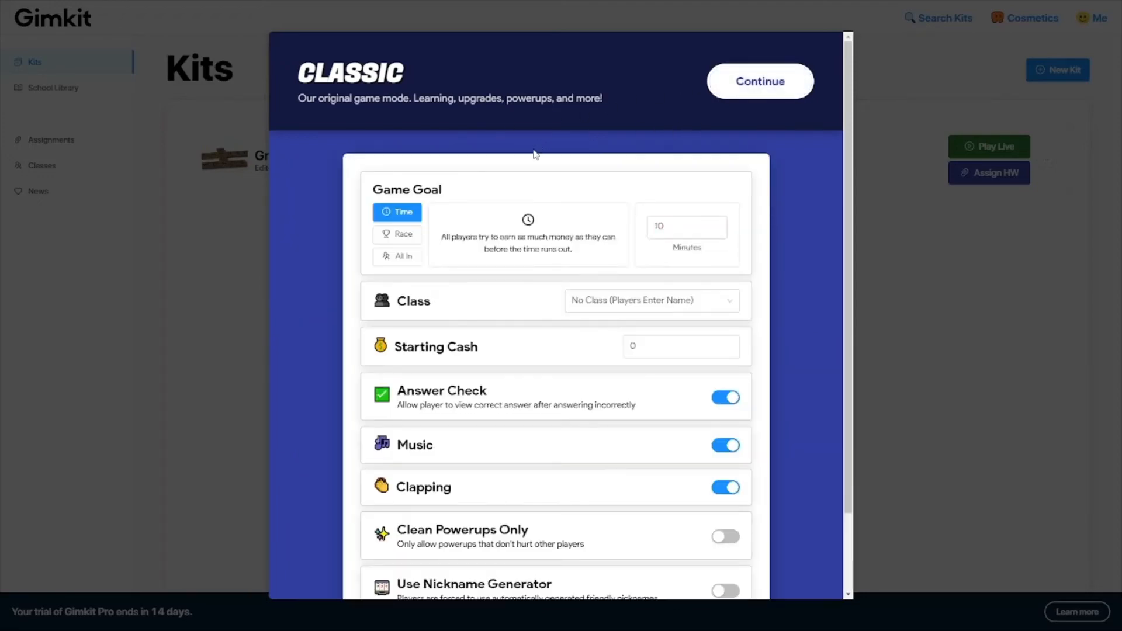
{"action": "scroll", "coordinate": [536, 233], "scroll_direction": "down", "scroll_amount": 2}
{"action": "scroll", "coordinate": [541, 308], "scroll_direction": "up", "scroll_amount": 2}
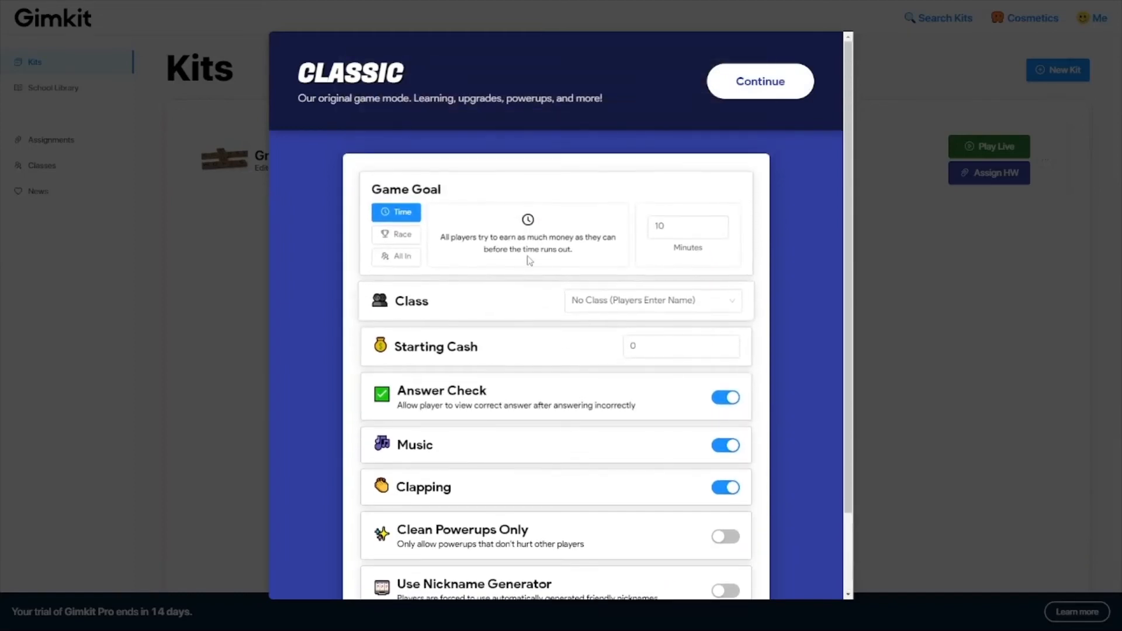
Preview the Race and All In game goals and set a Time goal of 30 minutes.
{"action": "left_click", "coordinate": [408, 240]}
{"action": "left_click", "coordinate": [409, 257]}
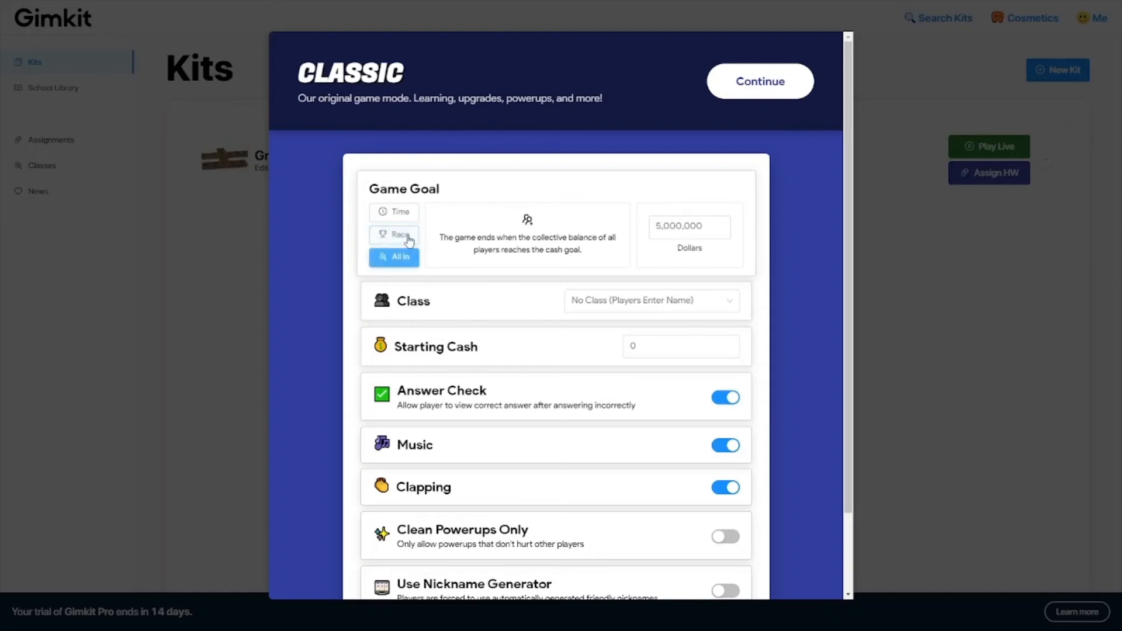
{"action": "left_click", "coordinate": [409, 234]}
{"action": "left_click", "coordinate": [402, 214]}
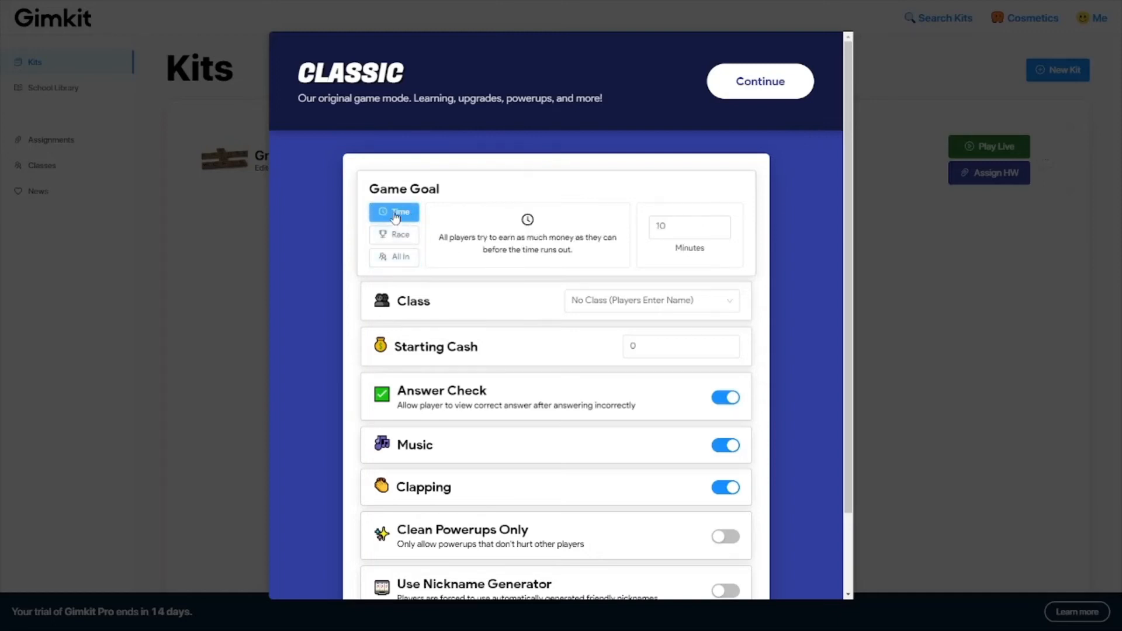
{"action": "left_click_drag", "start_coordinate": [669, 227], "coordinate": [642, 232]}
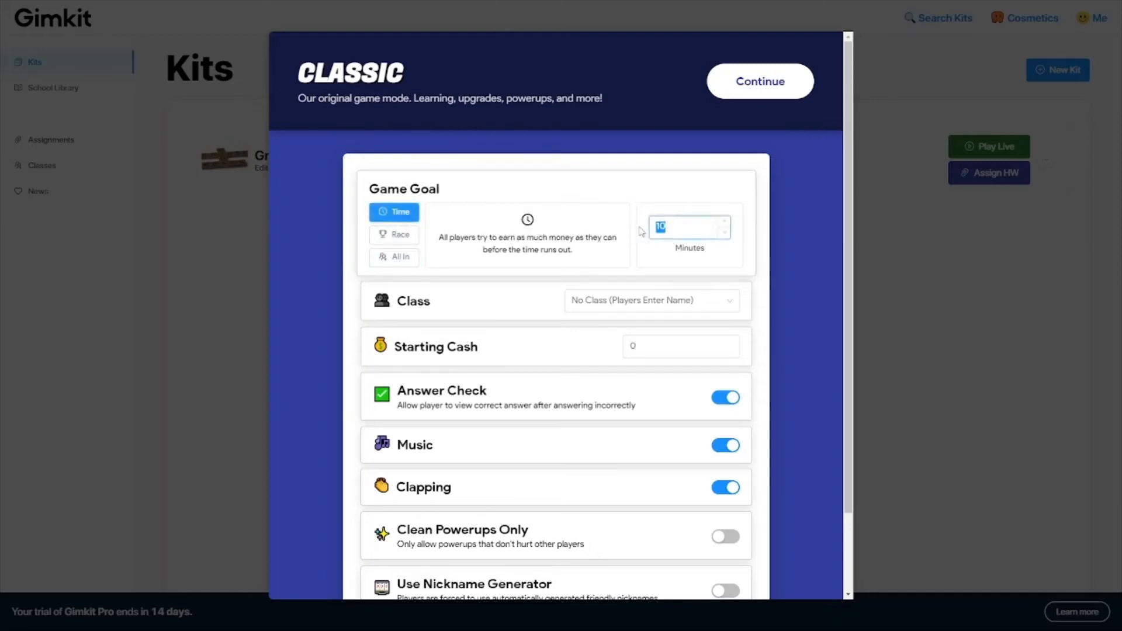
{"action": "type", "text": "30"}
{"action": "left_click", "coordinate": [634, 224]}
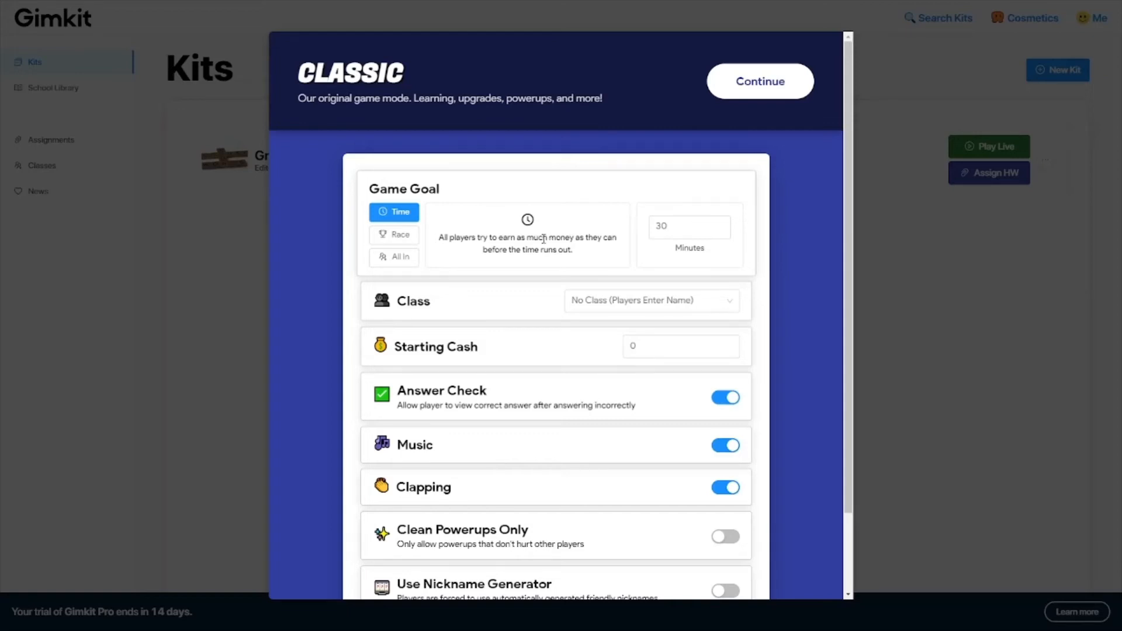
Switch the game goal to Race and to All In, highlighting the dollar amount of each.
{"action": "left_click", "coordinate": [403, 236]}
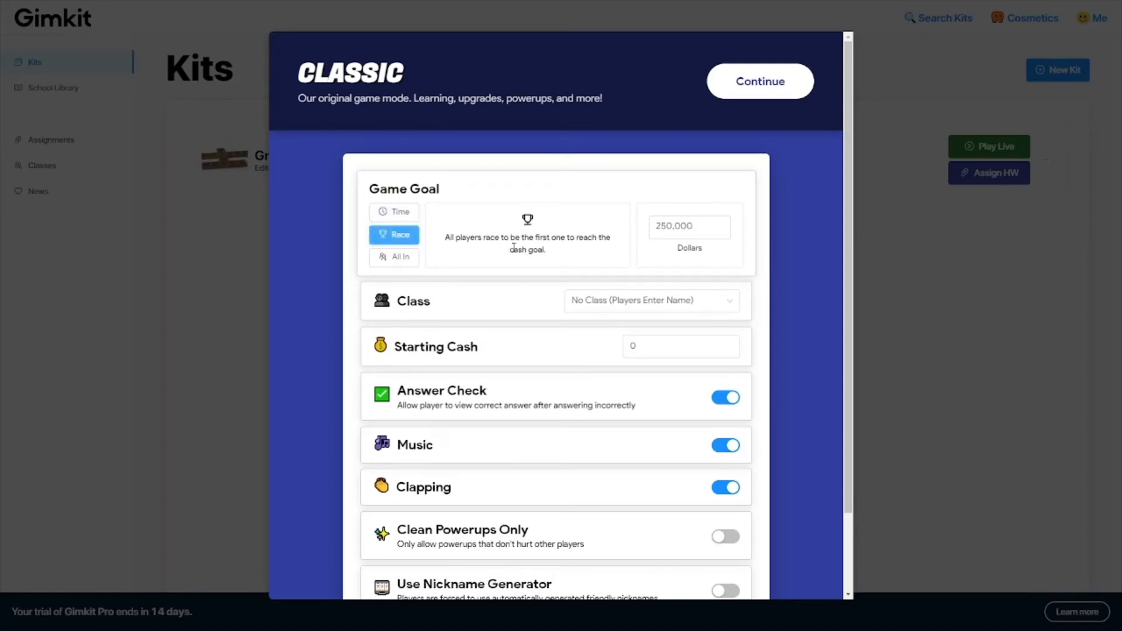
{"action": "left_click_drag", "start_coordinate": [701, 231], "coordinate": [650, 233]}
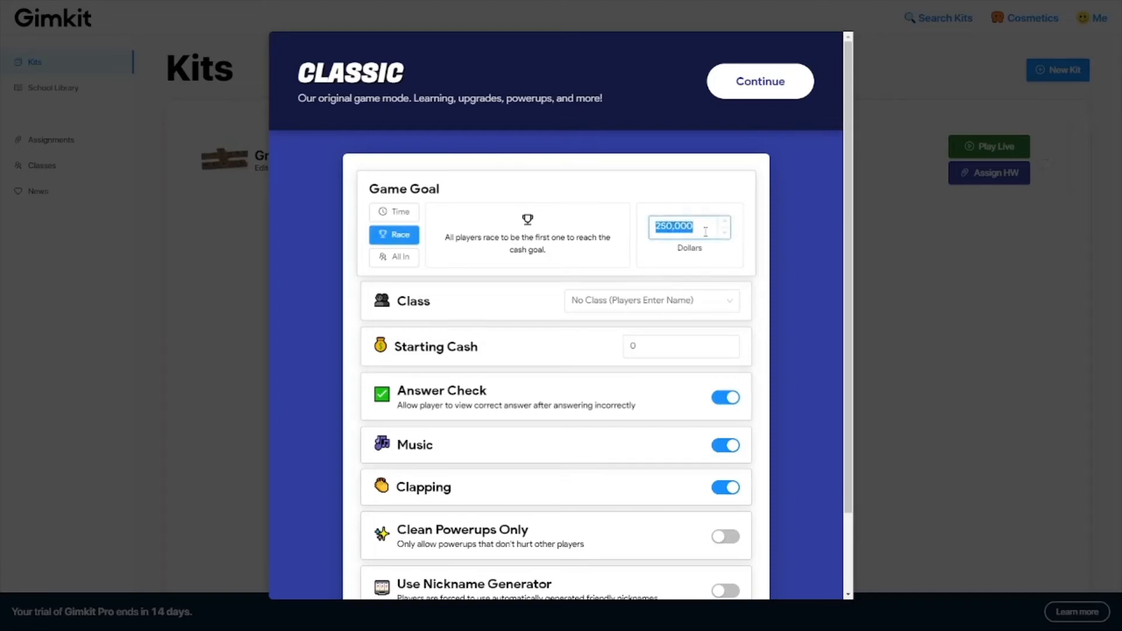
{"action": "left_click", "coordinate": [745, 242]}
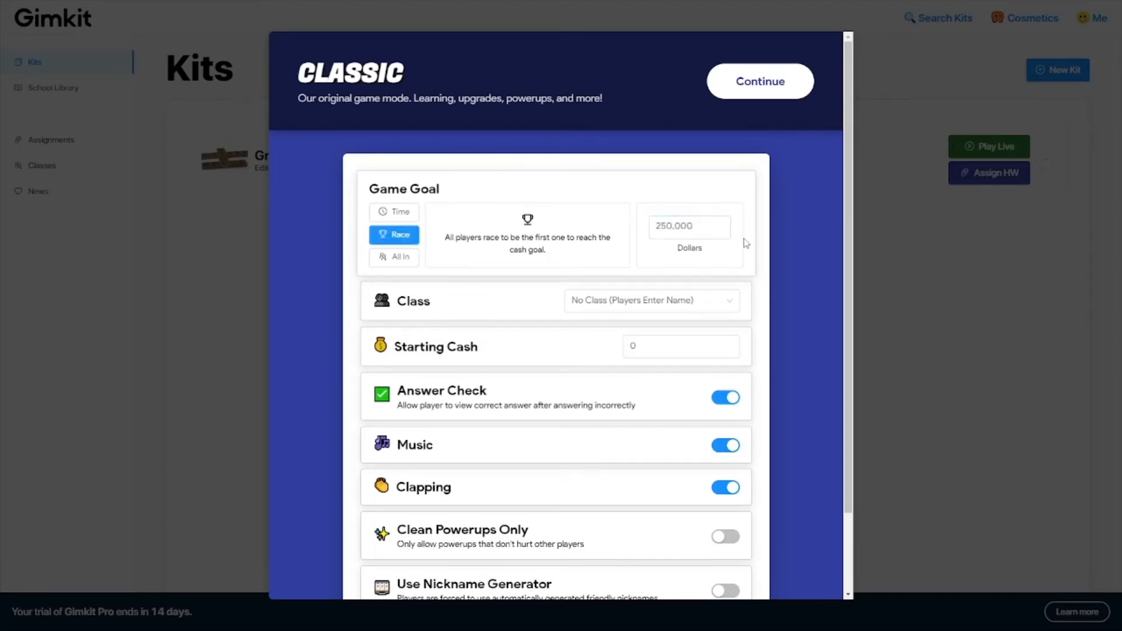
{"action": "left_click", "coordinate": [400, 257]}
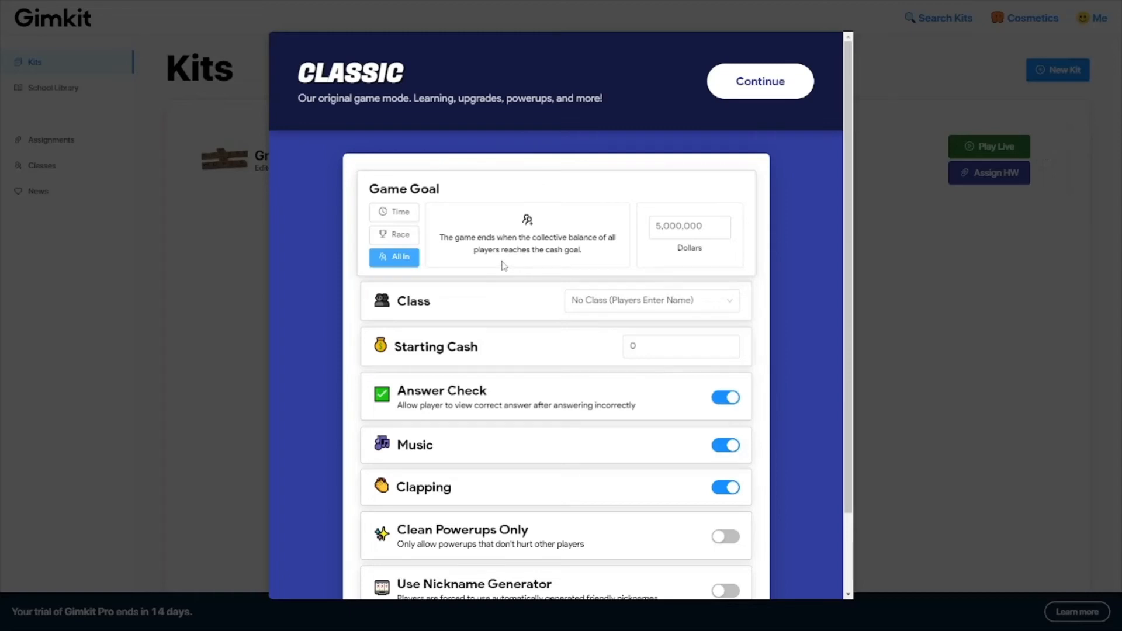
{"action": "left_click_drag", "start_coordinate": [710, 227], "coordinate": [656, 230]}
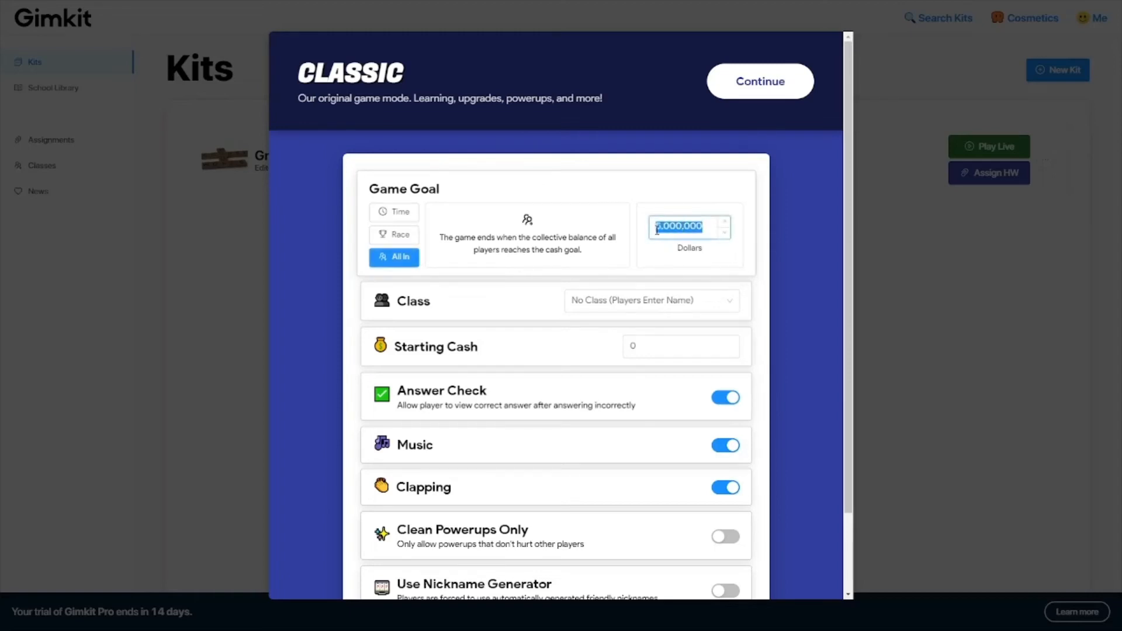
{"action": "left_click", "coordinate": [659, 233]}
Assign the game to the 1st Period class and return the class setting to No Class (Players Enter Name).
{"action": "scroll", "coordinate": [575, 269], "scroll_direction": "down", "scroll_amount": 1}
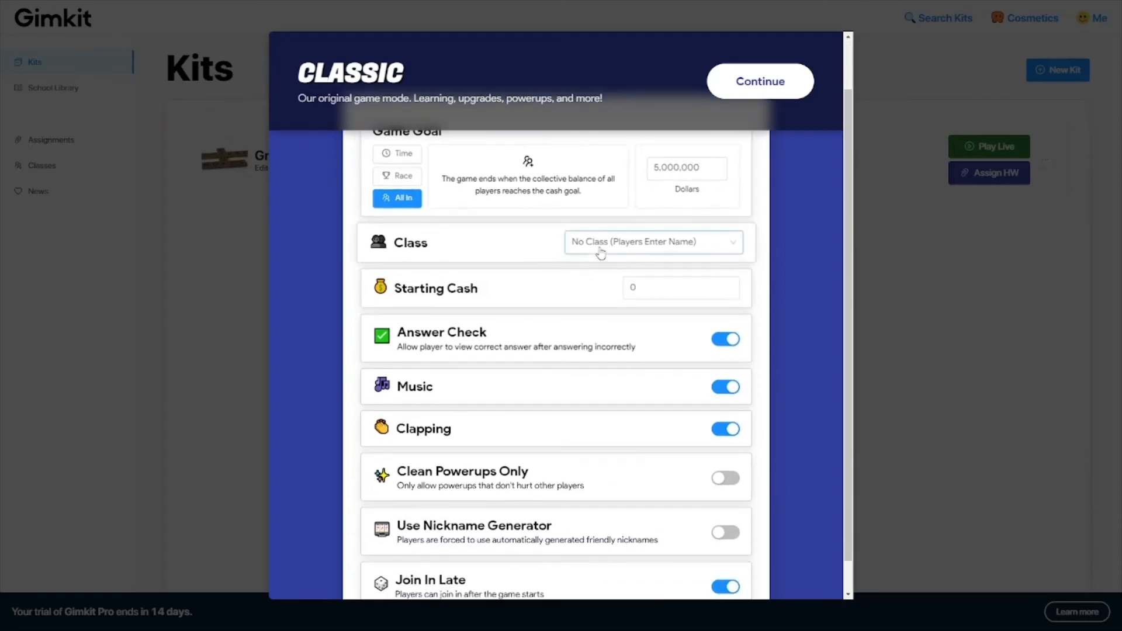
{"action": "left_click", "coordinate": [600, 253]}
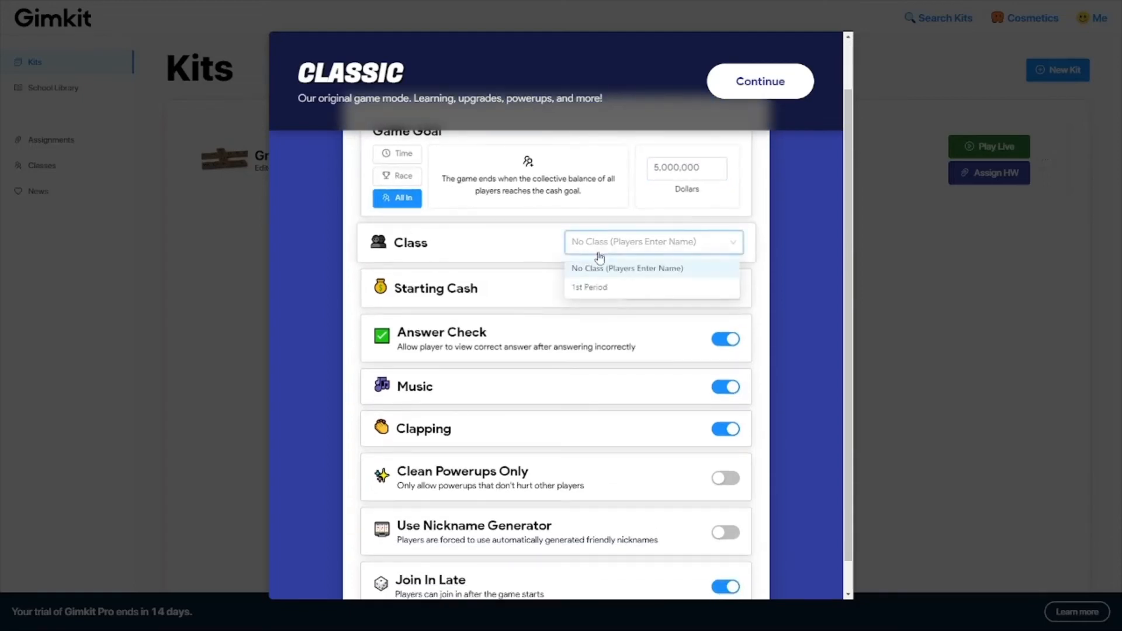
{"action": "scroll", "coordinate": [602, 293], "scroll_direction": "up", "scroll_amount": 1}
{"action": "left_click", "coordinate": [605, 301]}
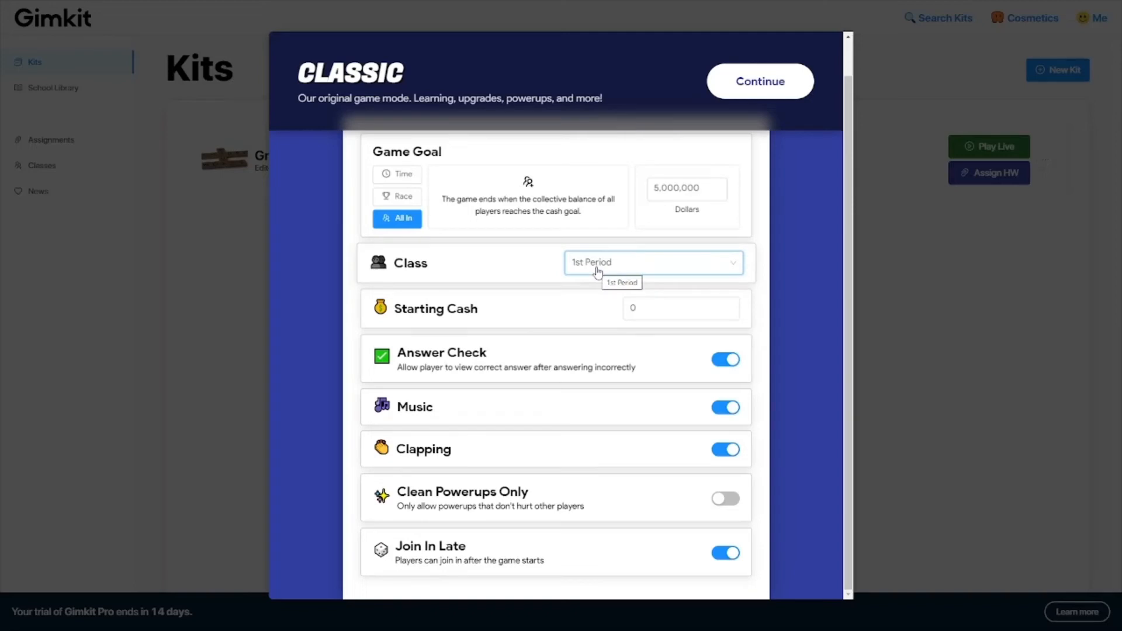
{"action": "left_click", "coordinate": [597, 272]}
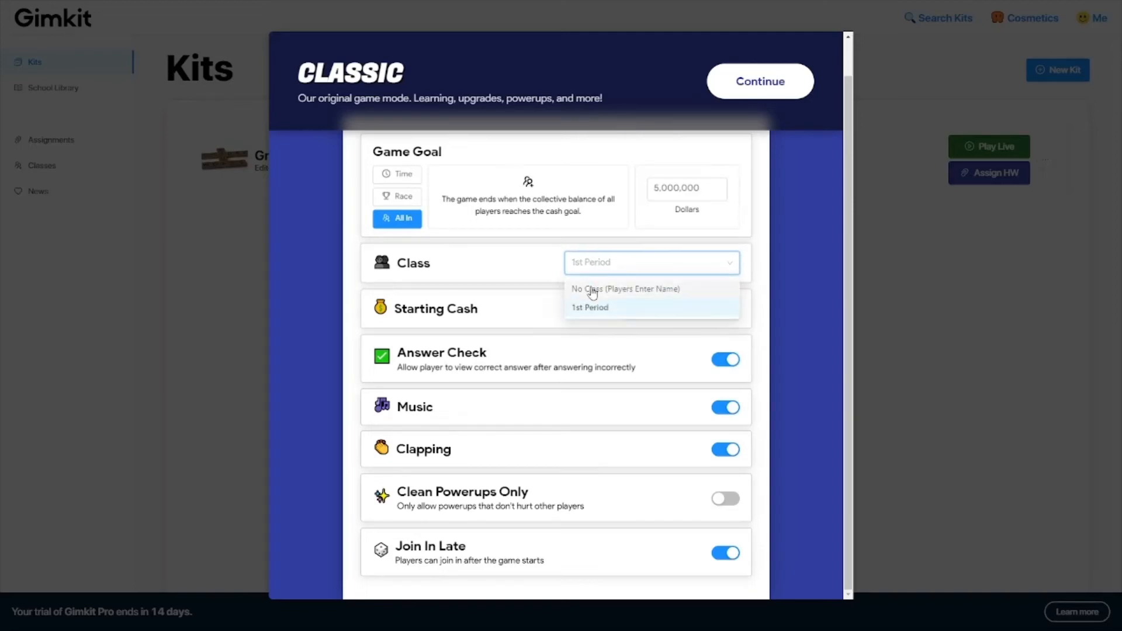
{"action": "left_click", "coordinate": [595, 289]}
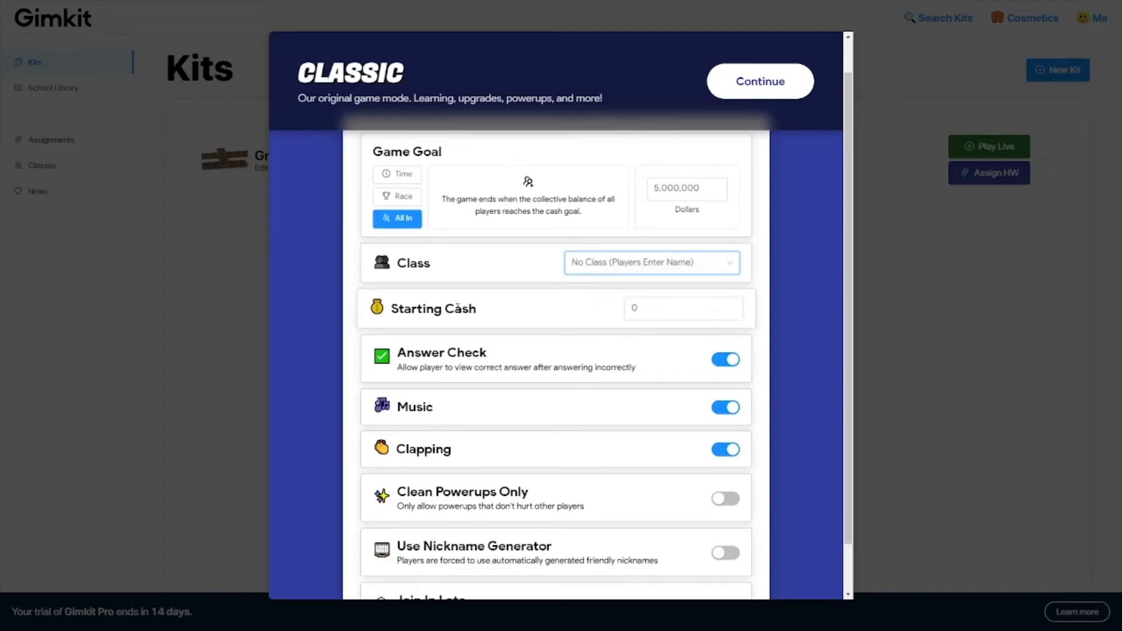
Set the game's Starting Cash to 100.
{"action": "left_click", "coordinate": [632, 310]}
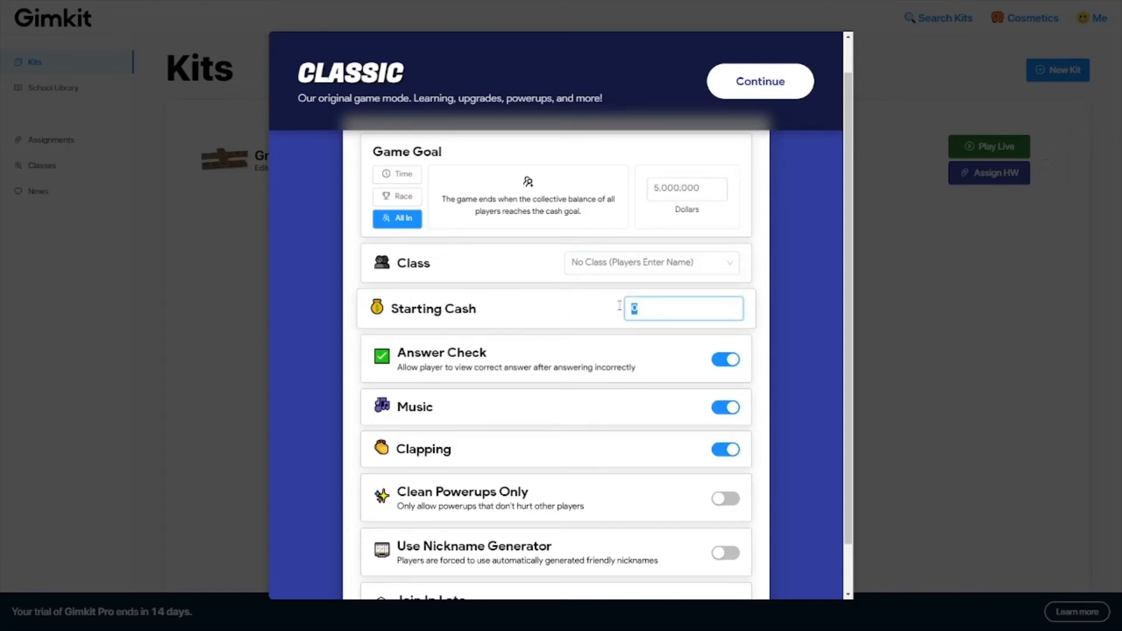
{"action": "type", "text": "100"}
{"action": "left_click", "coordinate": [584, 320]}
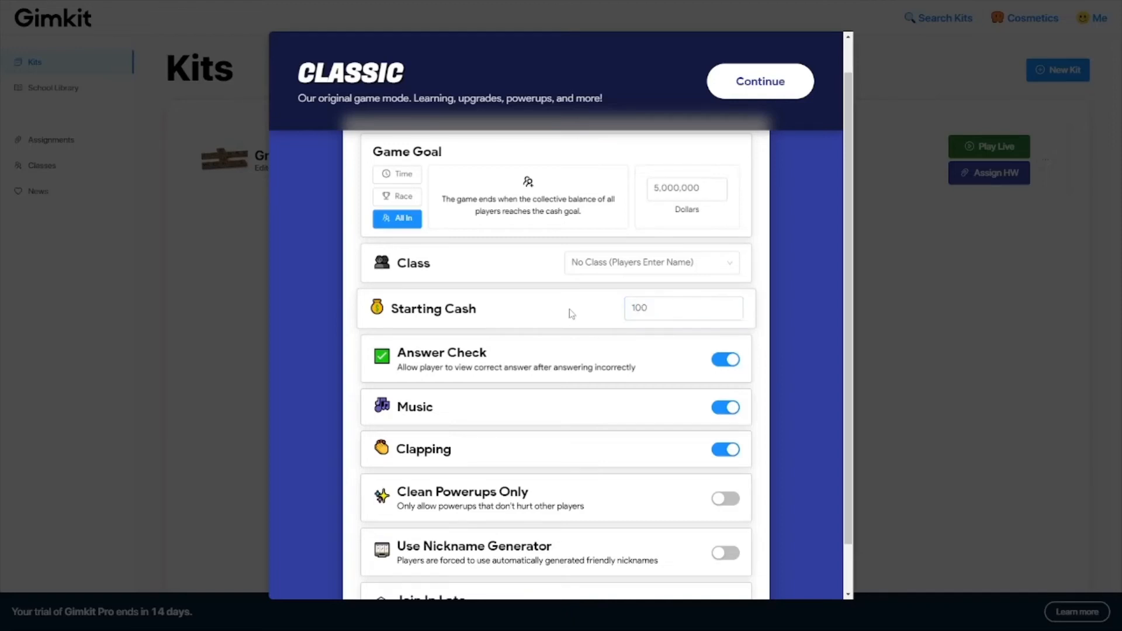
Toggle the Answer Check and Music options off and back on.
{"action": "scroll", "coordinate": [546, 319], "scroll_direction": "down", "scroll_amount": 1}
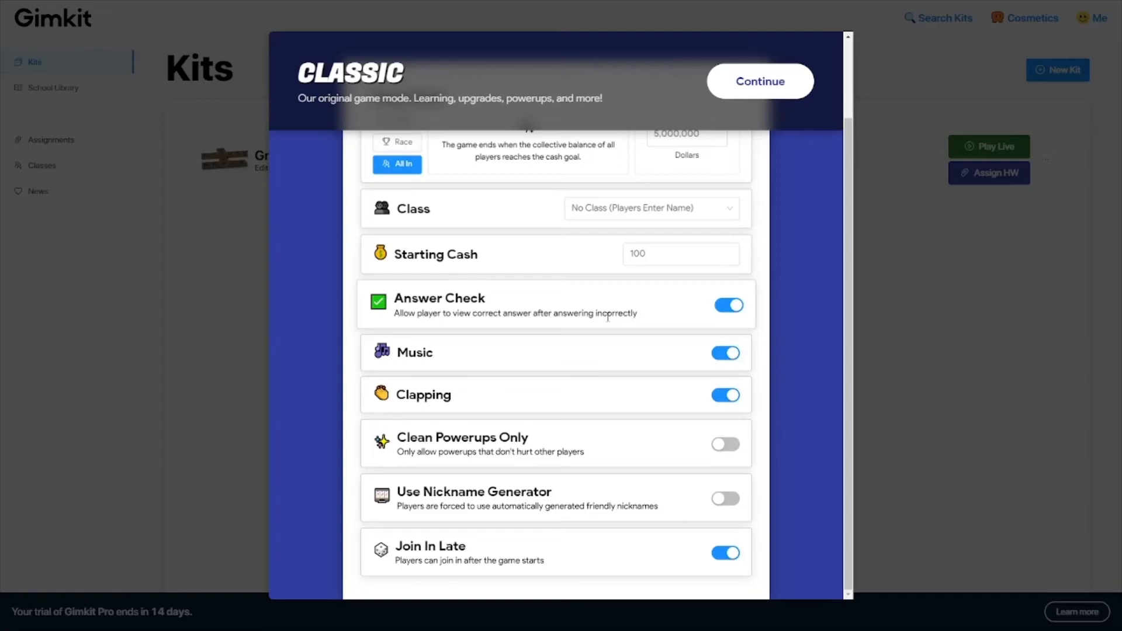
{"action": "left_click", "coordinate": [723, 309]}
{"action": "left_click", "coordinate": [723, 309]}
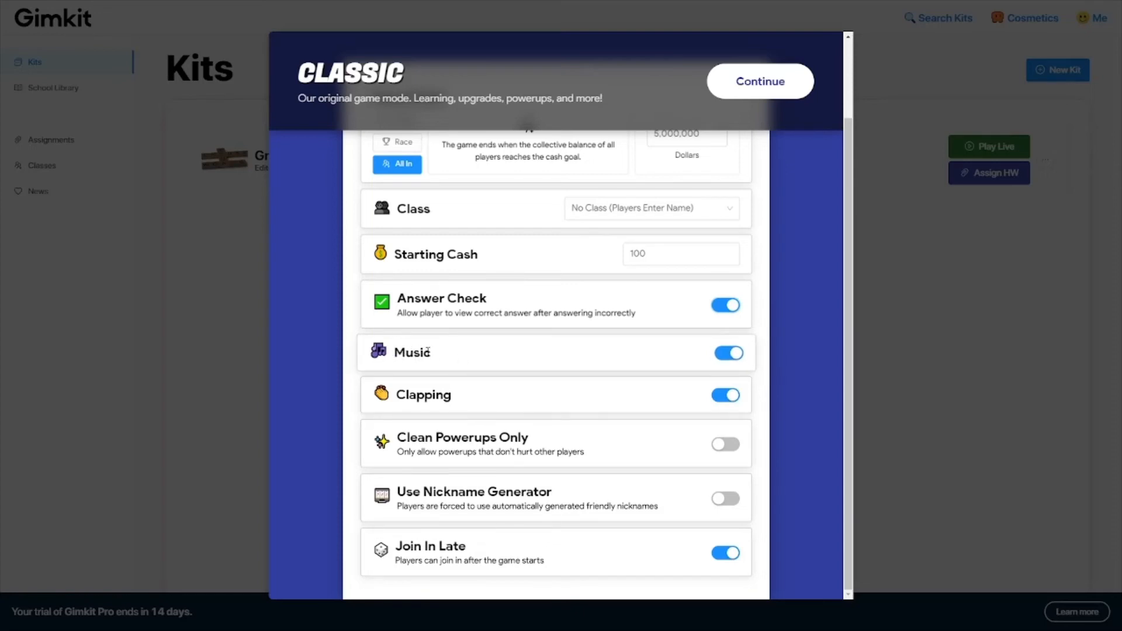
{"action": "left_click", "coordinate": [726, 354]}
{"action": "left_click", "coordinate": [723, 355]}
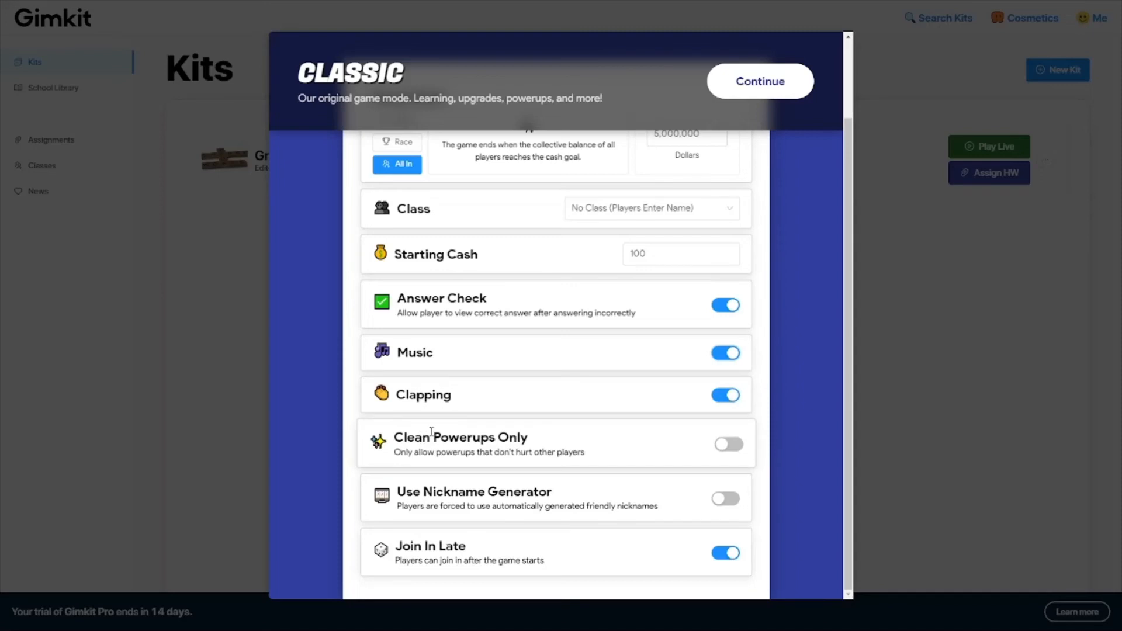
Review the Clean Powerups Only, Class and Join In Late settings without changing them.
{"action": "left_click_drag", "start_coordinate": [395, 440], "coordinate": [531, 439]}
{"action": "left_click", "coordinate": [531, 439]}
{"action": "left_click", "coordinate": [649, 213]}
{"action": "left_click", "coordinate": [652, 237]}
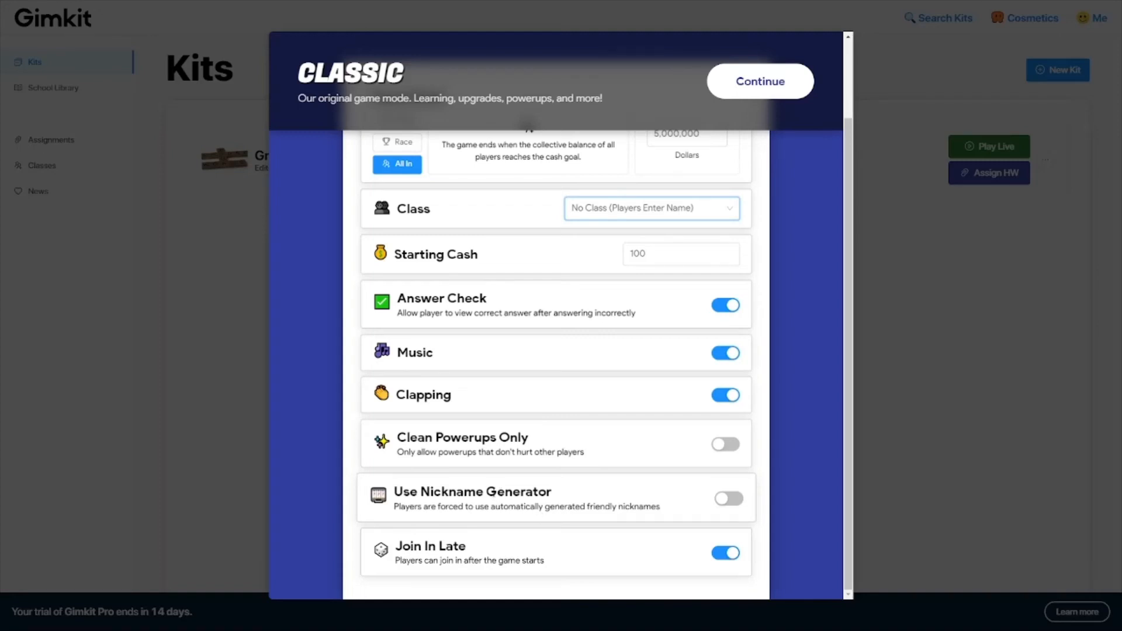
{"action": "left_click_drag", "start_coordinate": [393, 545], "coordinate": [465, 547]}
{"action": "left_click", "coordinate": [468, 552]}
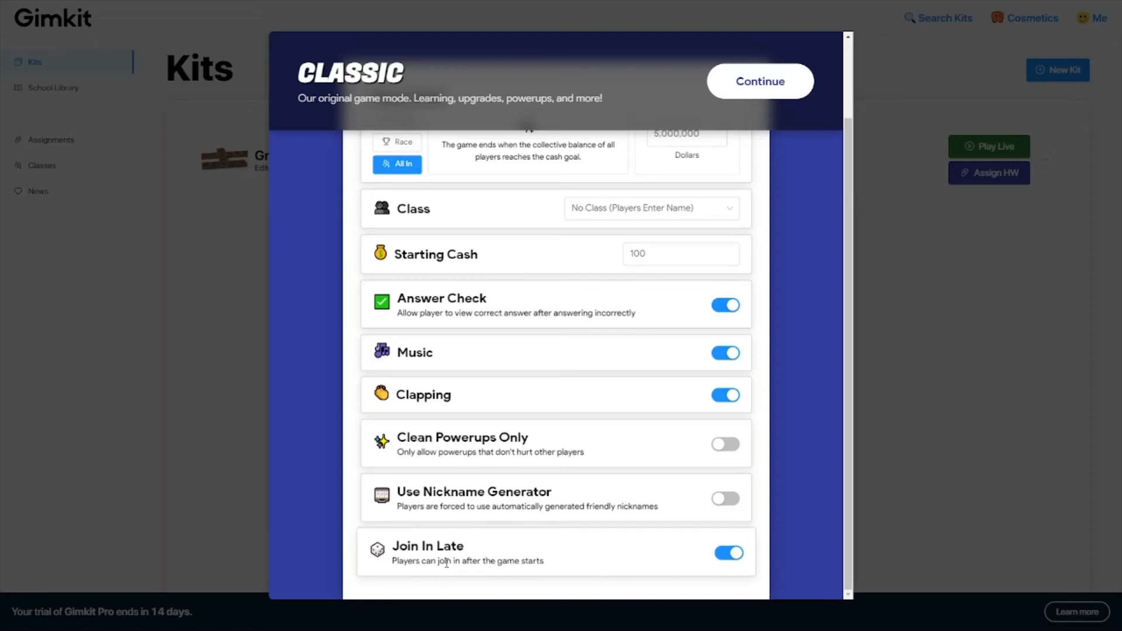
Switch the game goal back to Time and continue to the live game lobby.
{"action": "scroll", "coordinate": [469, 521], "scroll_direction": "up", "scroll_amount": 3}
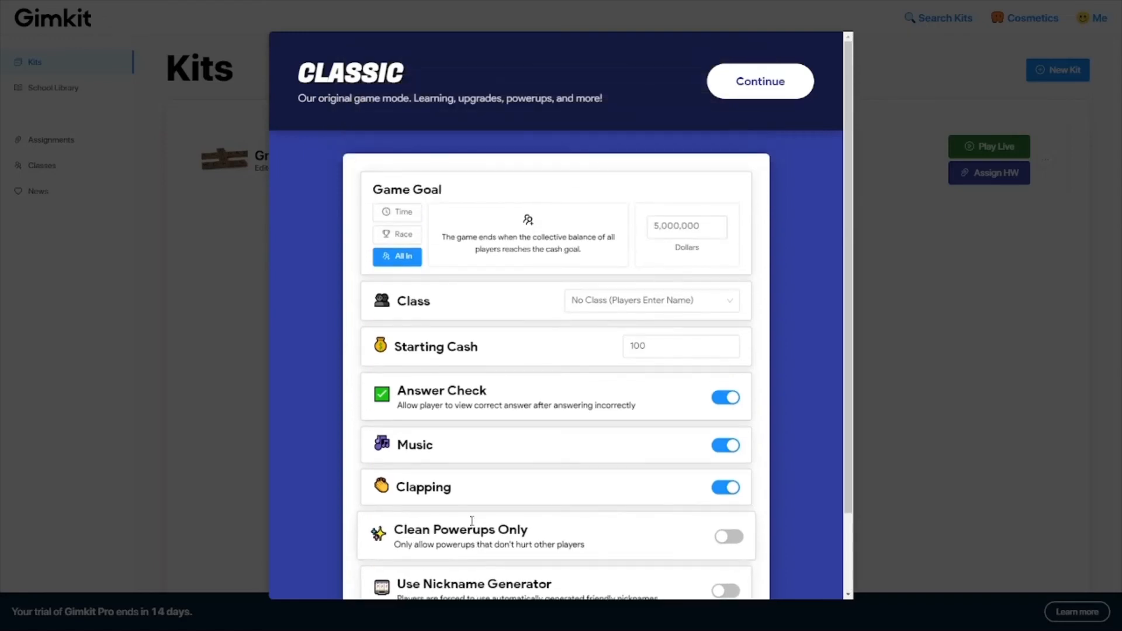
{"action": "scroll", "coordinate": [526, 221], "scroll_direction": "down", "scroll_amount": 3}
{"action": "scroll", "coordinate": [492, 308], "scroll_direction": "up", "scroll_amount": 3}
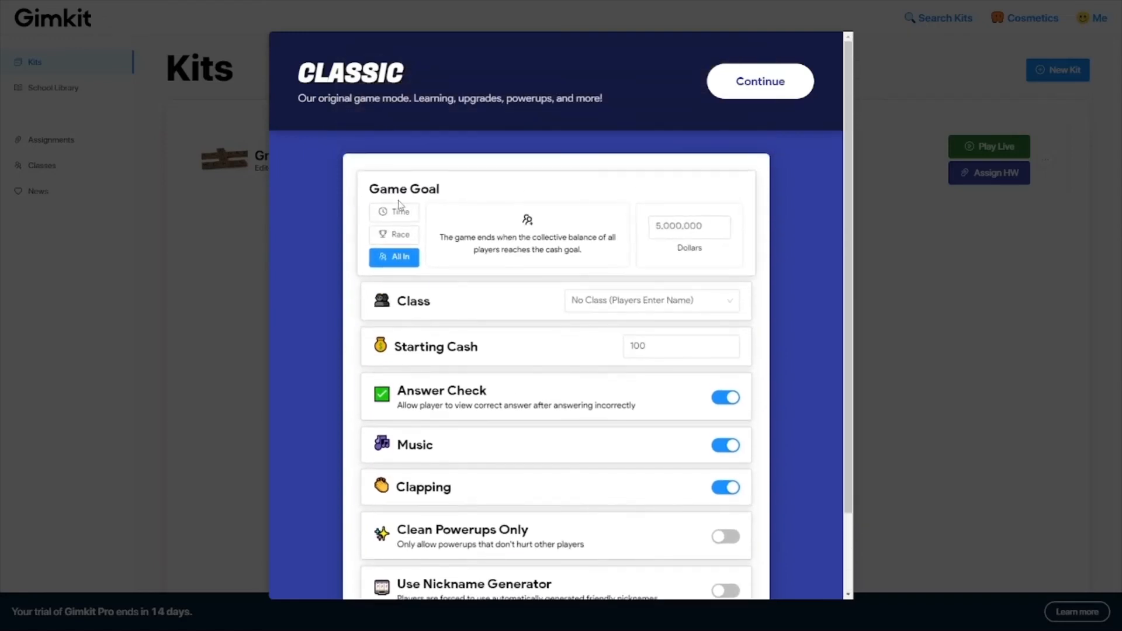
{"action": "left_click", "coordinate": [395, 212]}
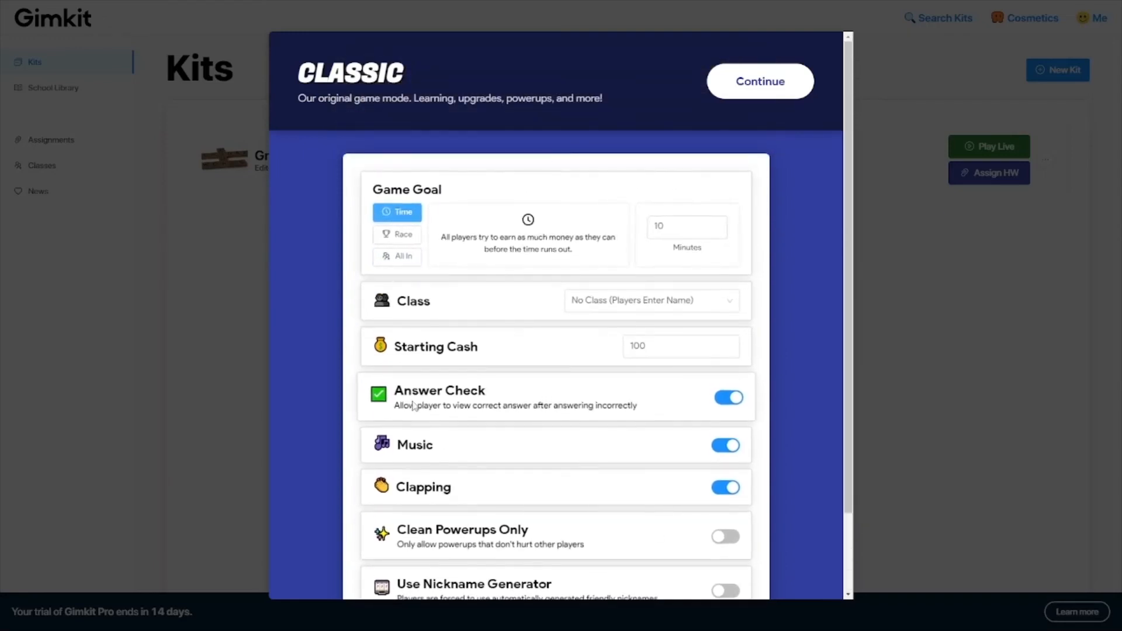
{"action": "scroll", "coordinate": [726, 270], "scroll_direction": "down", "scroll_amount": 2}
{"action": "scroll", "coordinate": [699, 201], "scroll_direction": "up", "scroll_amount": 2}
{"action": "left_click", "coordinate": [754, 82]}
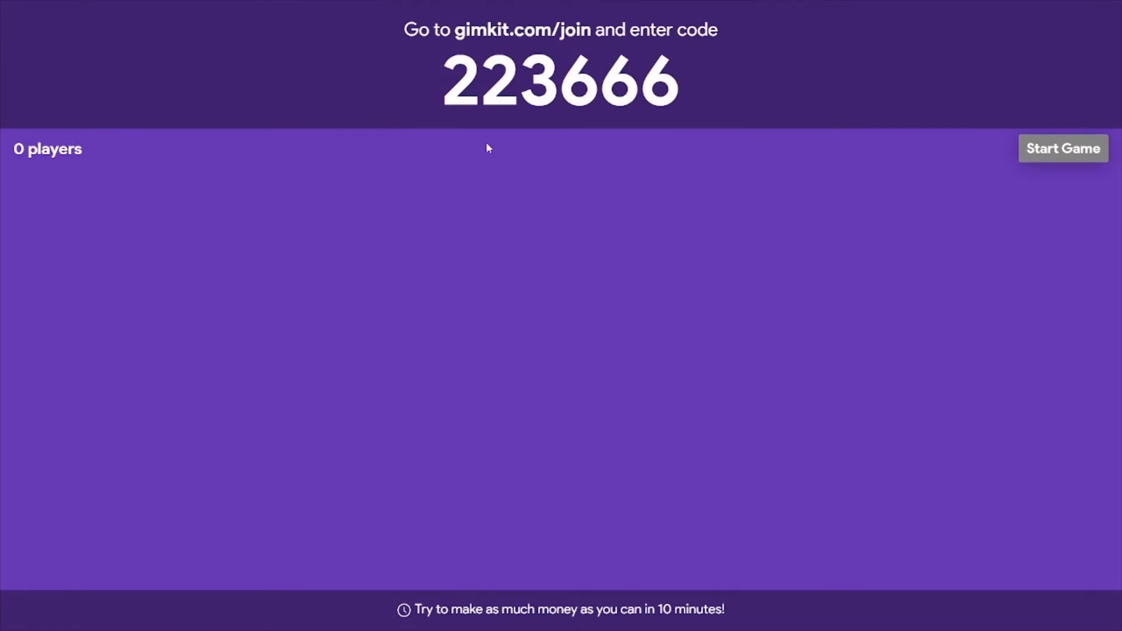
Point out the gimkit.com/join address in the lobby and start the game with the joined player.
{"action": "left_click_drag", "start_coordinate": [456, 31], "coordinate": [592, 30]}
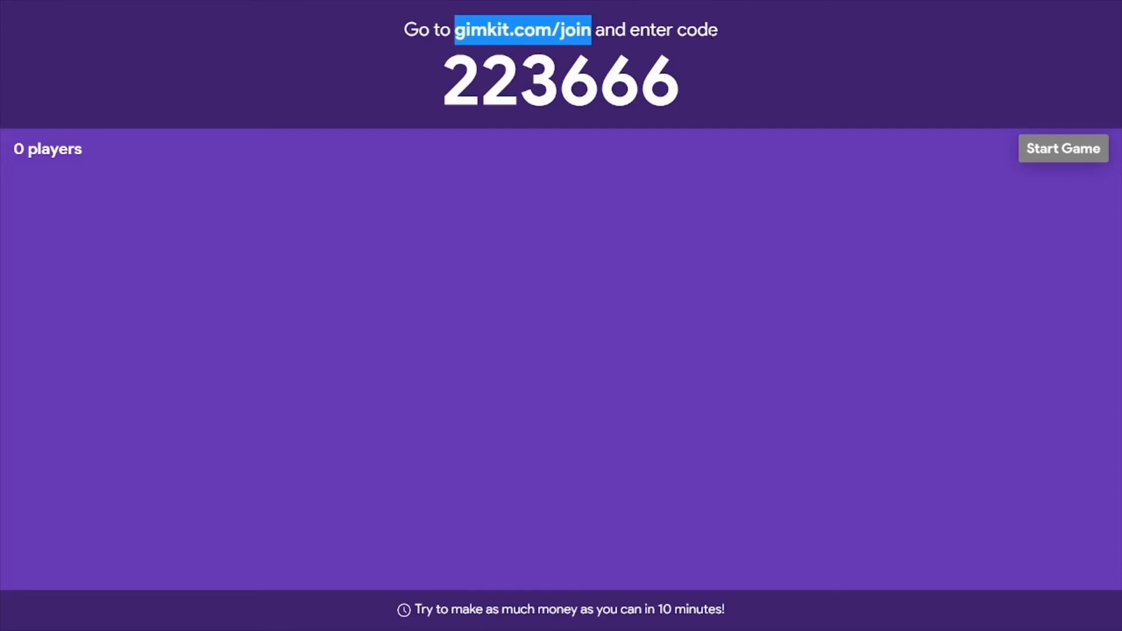
{"action": "left_click", "coordinate": [712, 32]}
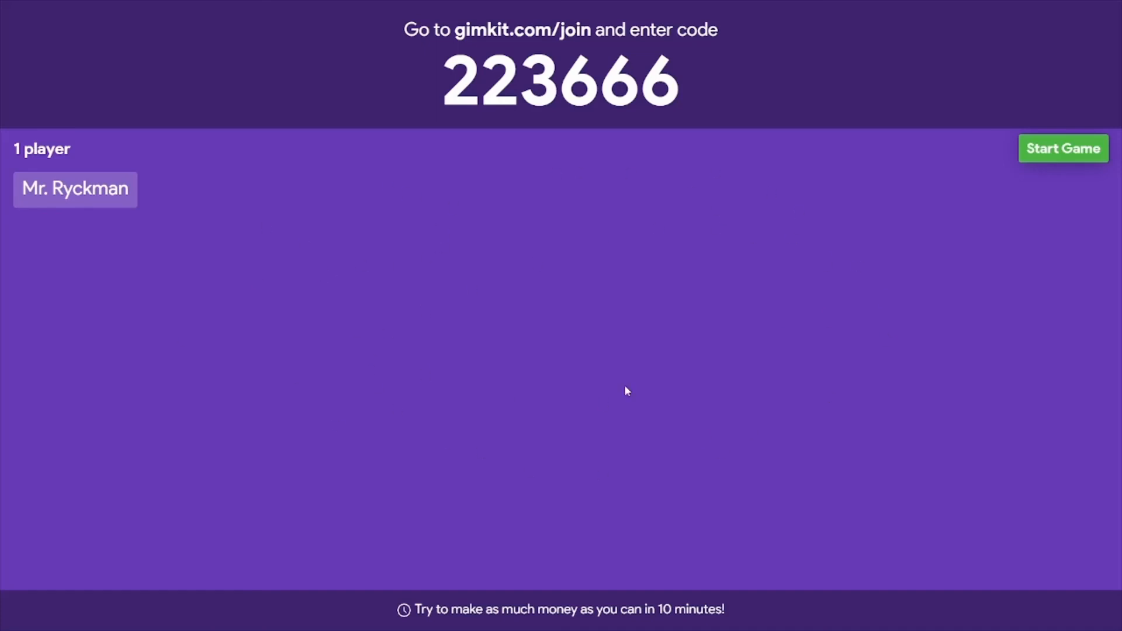
{"action": "left_click", "coordinate": [1062, 155]}
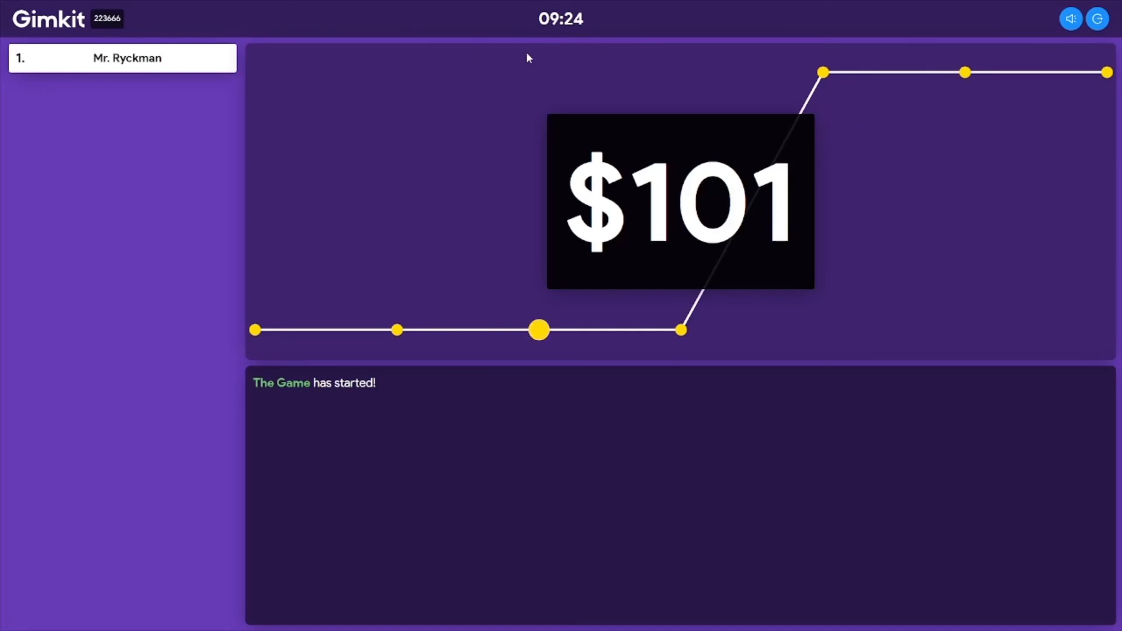
Enlarge the game code, return to the live game dashboard and end the game.
{"action": "left_click", "coordinate": [109, 24]}
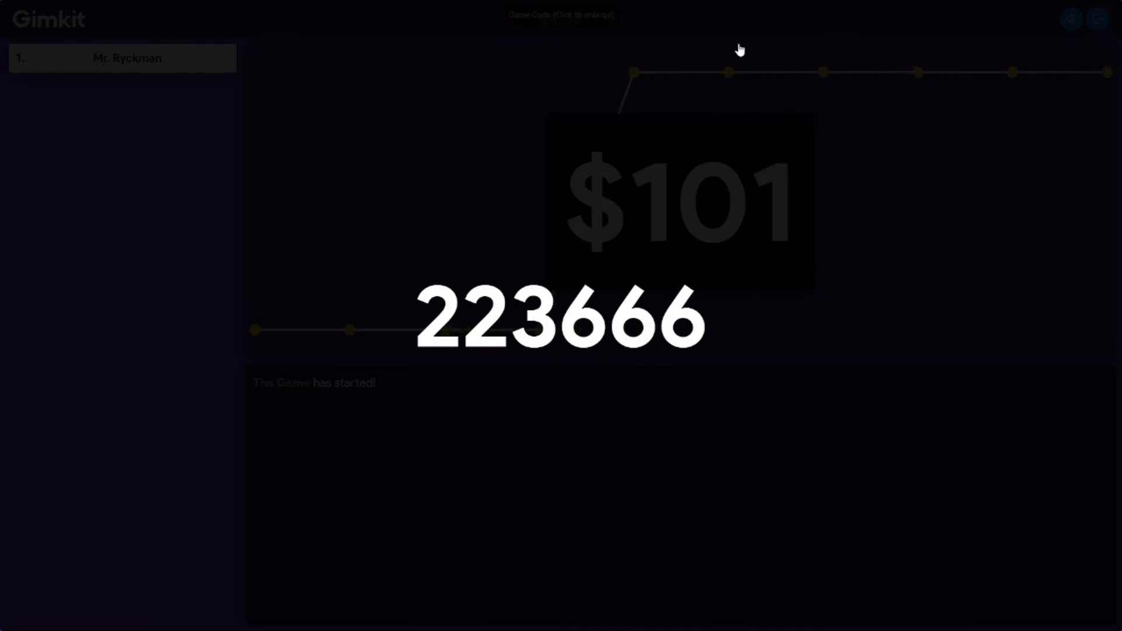
{"action": "left_click", "coordinate": [275, 226]}
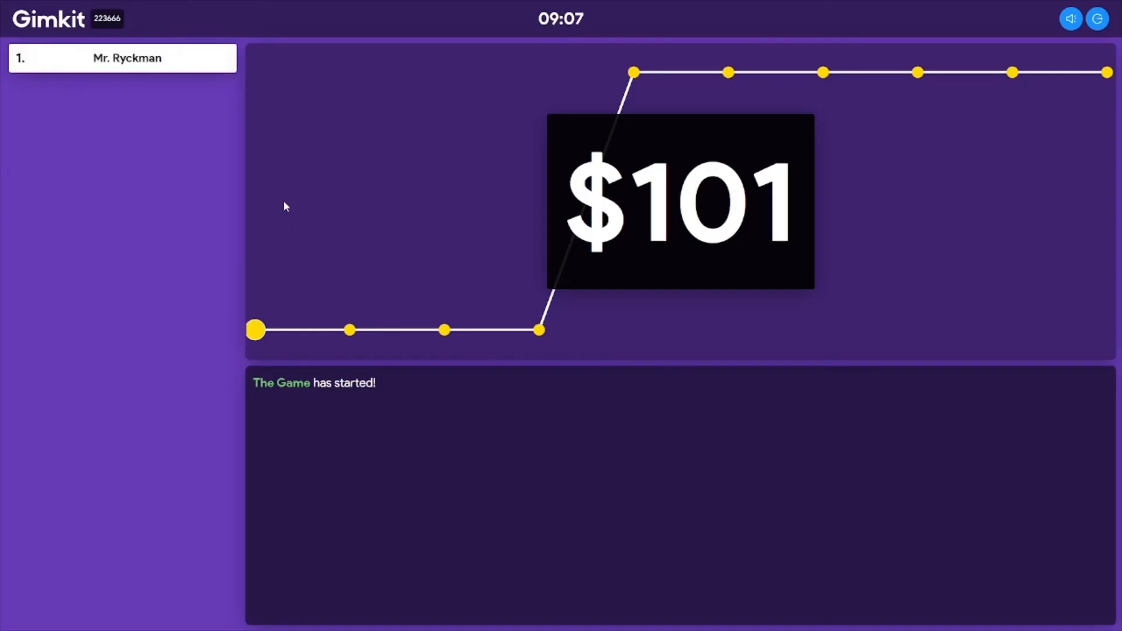
{"action": "left_click", "coordinate": [1097, 20]}
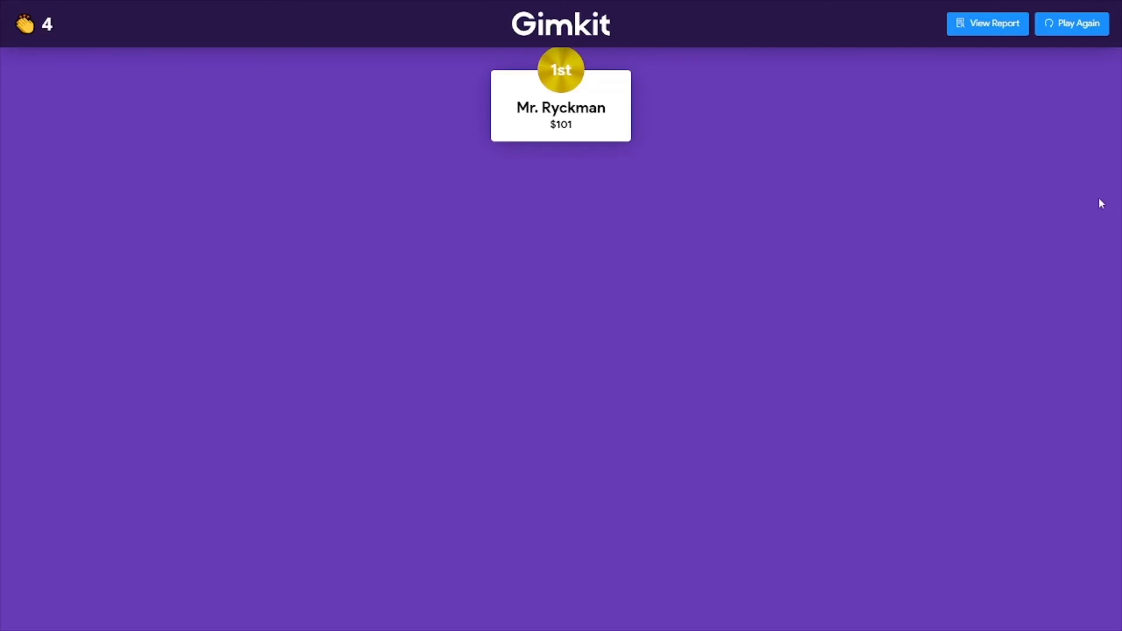
Open the ended game's report and check the student's correct, incorrect and accuracy figures in the Student Overview.
{"action": "left_click", "coordinate": [985, 31]}
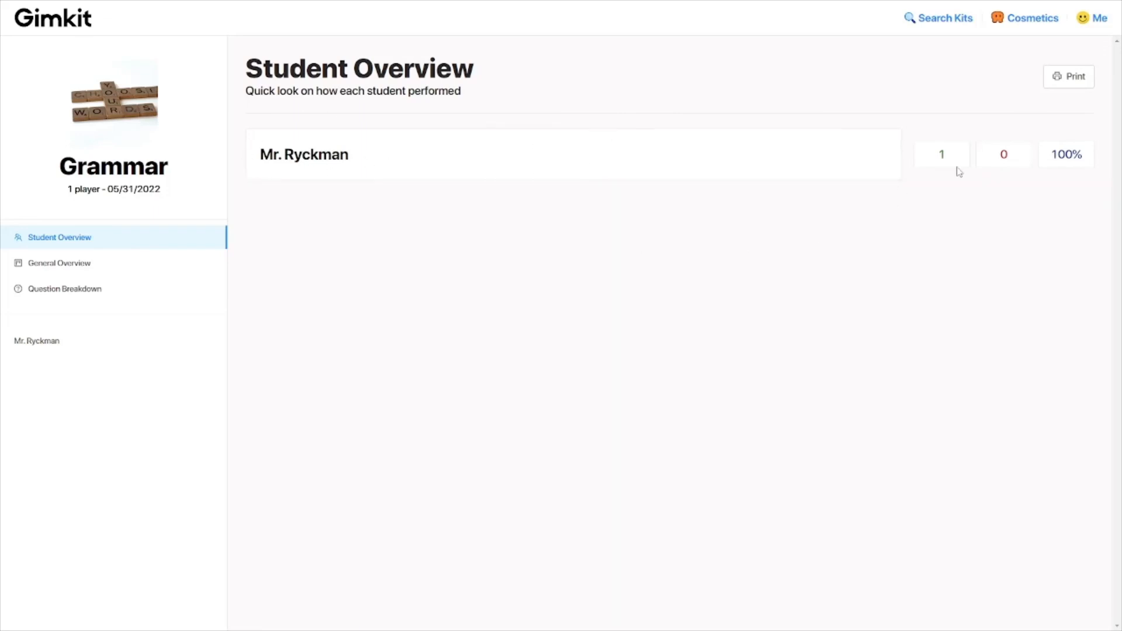
{"action": "mouse_move", "coordinate": [943, 170]}
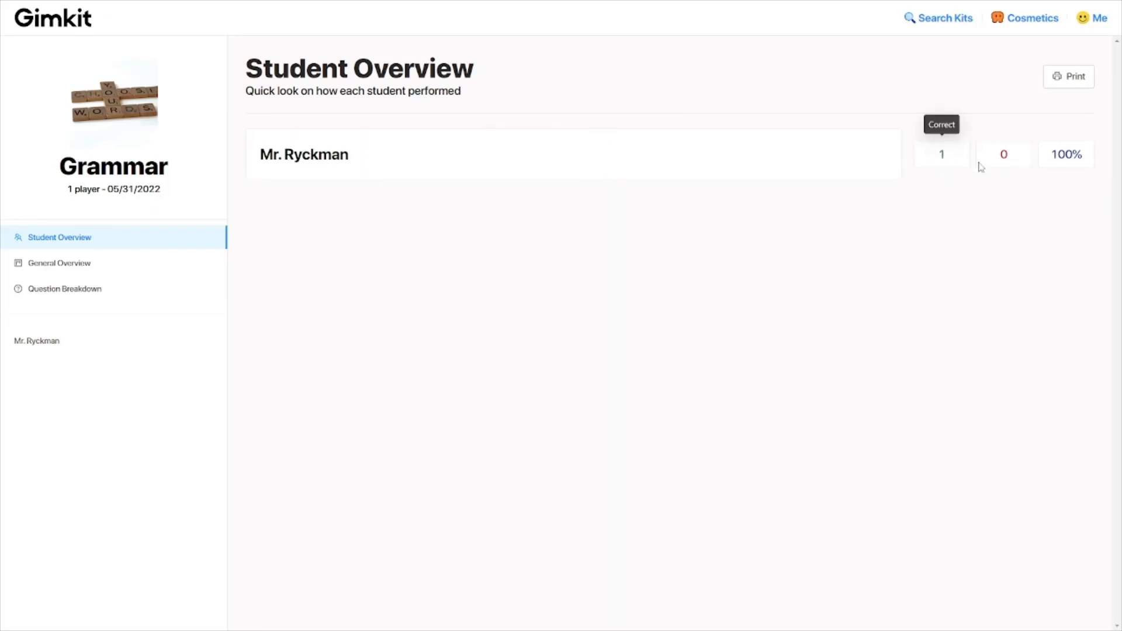
{"action": "mouse_move", "coordinate": [1074, 162]}
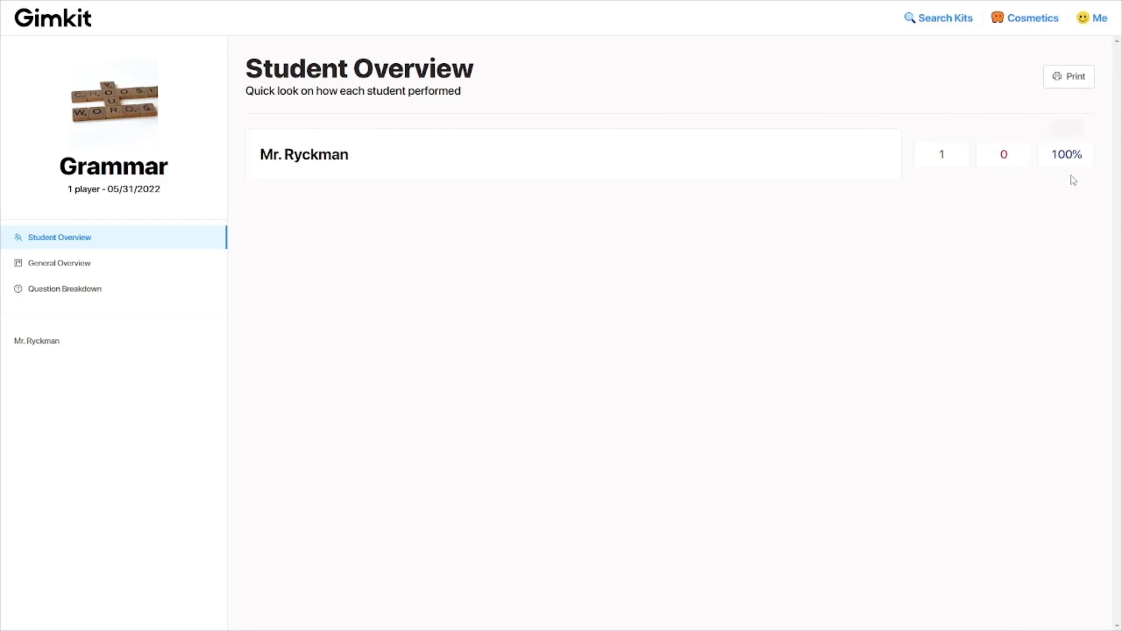
Review the report's General Overview and Question Breakdown, and open the individual student's report.
{"action": "left_click", "coordinate": [104, 266]}
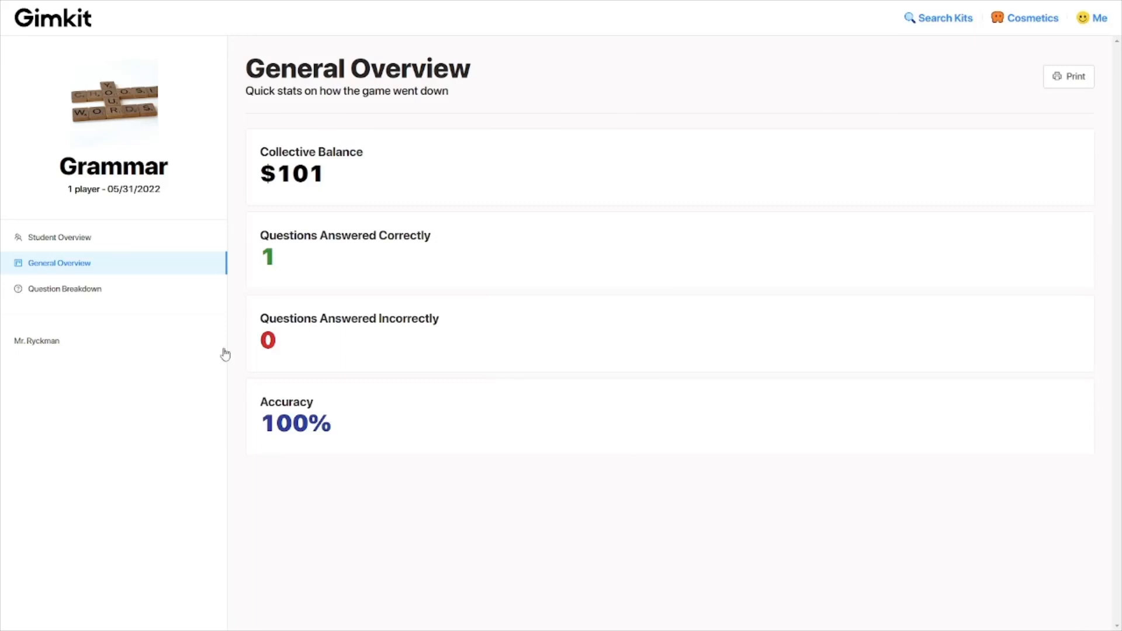
{"action": "left_click", "coordinate": [115, 290]}
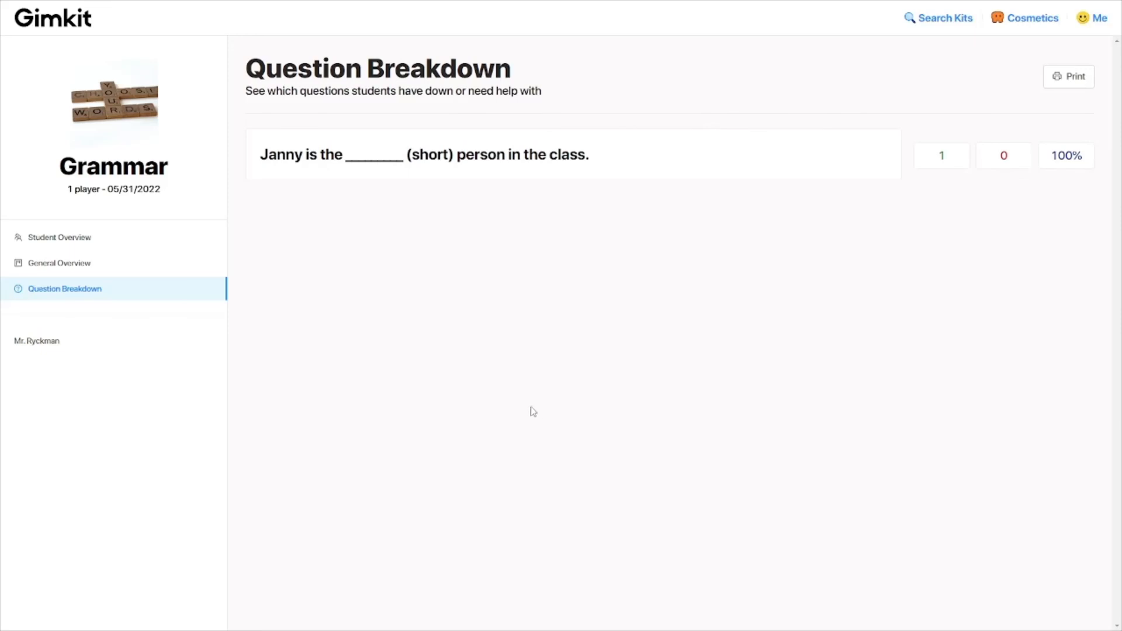
{"action": "left_click", "coordinate": [64, 342]}
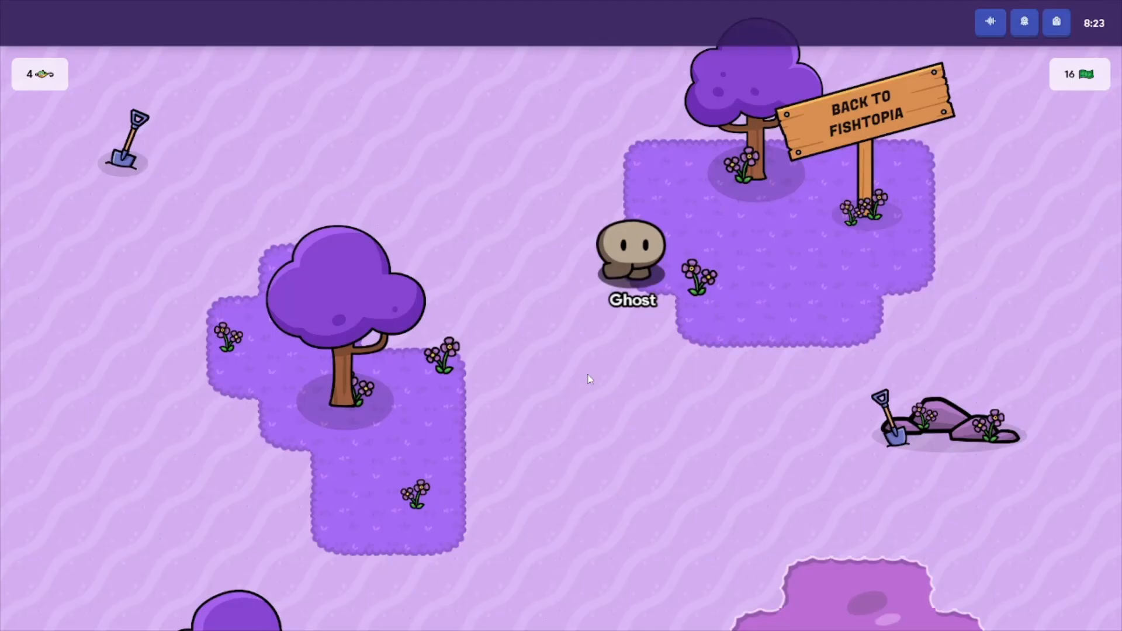
Walk the Ghost character down to the pink pond in Fishtopia and cast the fishing rod three times.
{"action": "key", "text": "Down"}
{"action": "key", "text": "Right"}
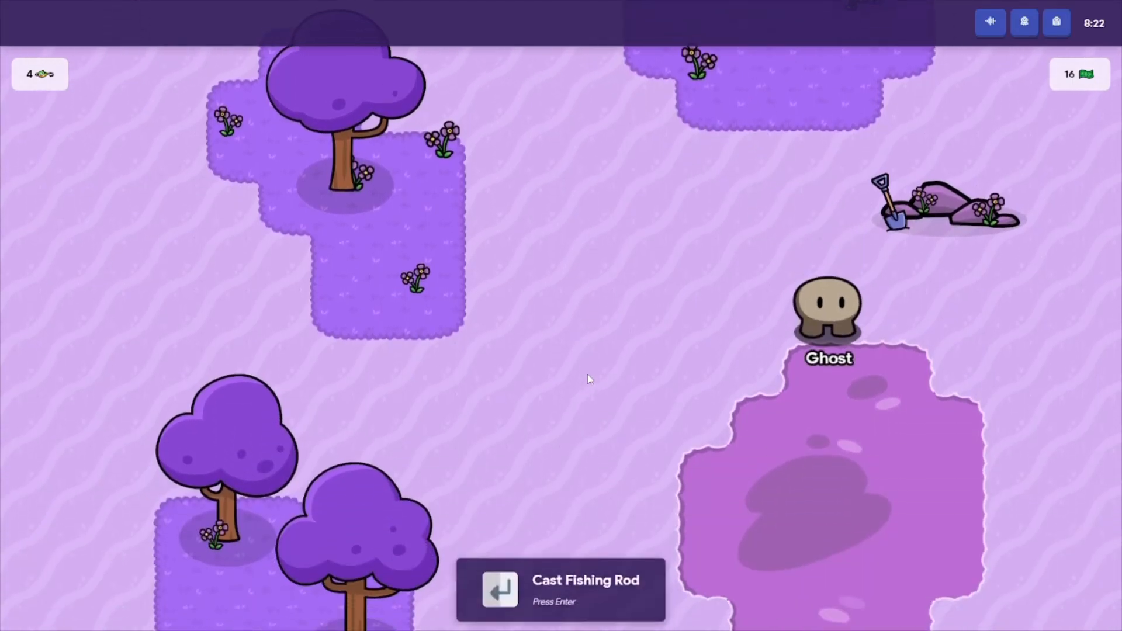
{"action": "key", "text": "Return"}
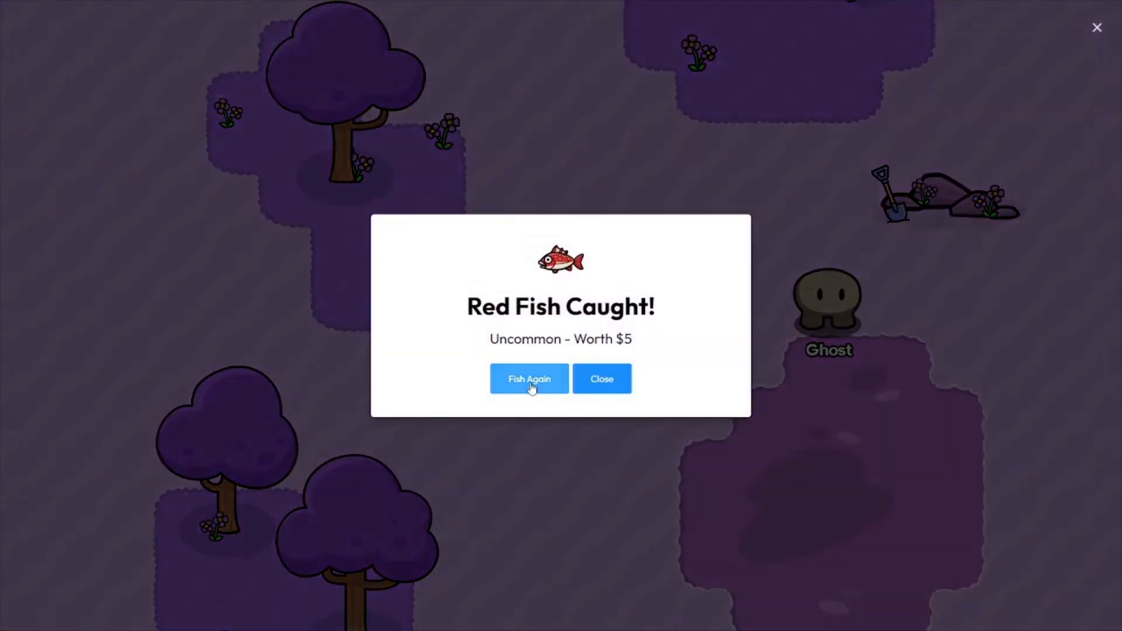
{"action": "left_click", "coordinate": [531, 387]}
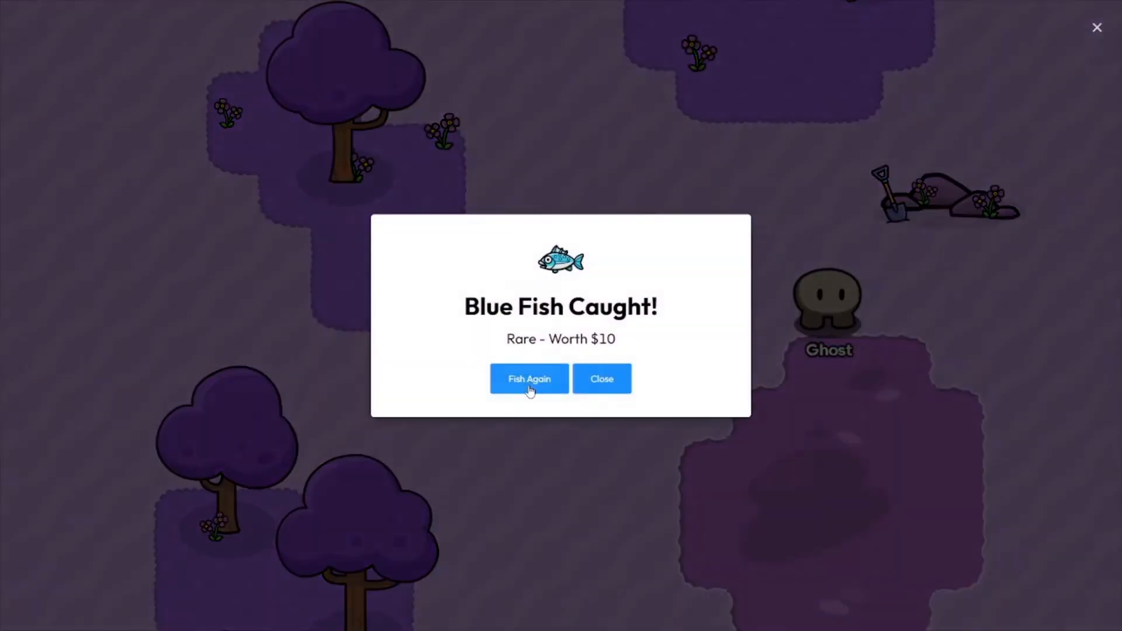
{"action": "left_click", "coordinate": [529, 386]}
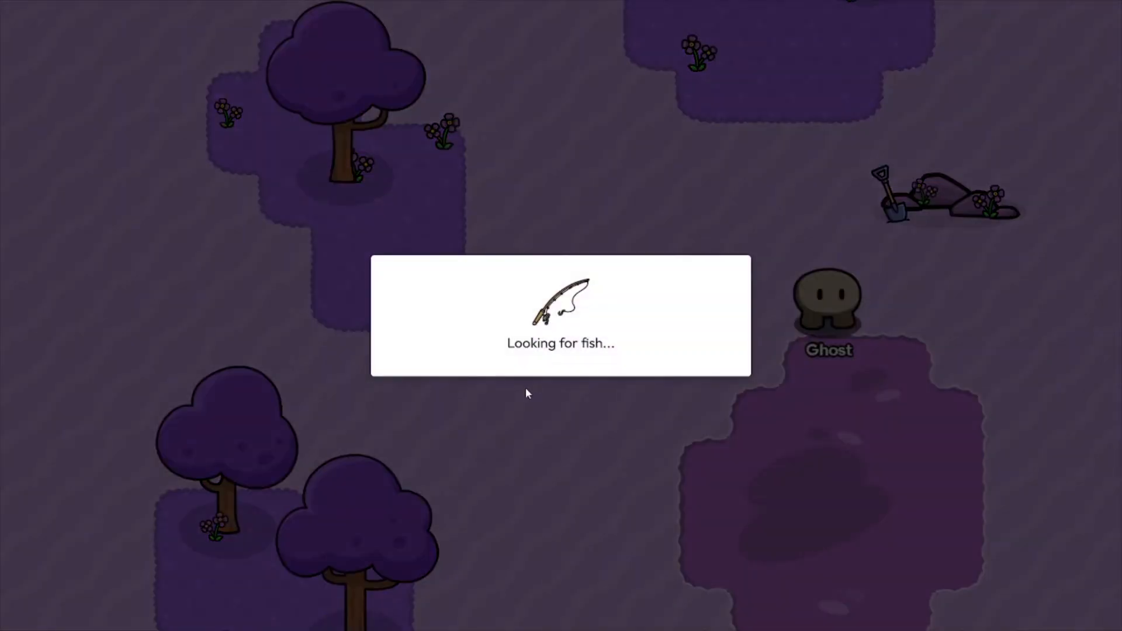